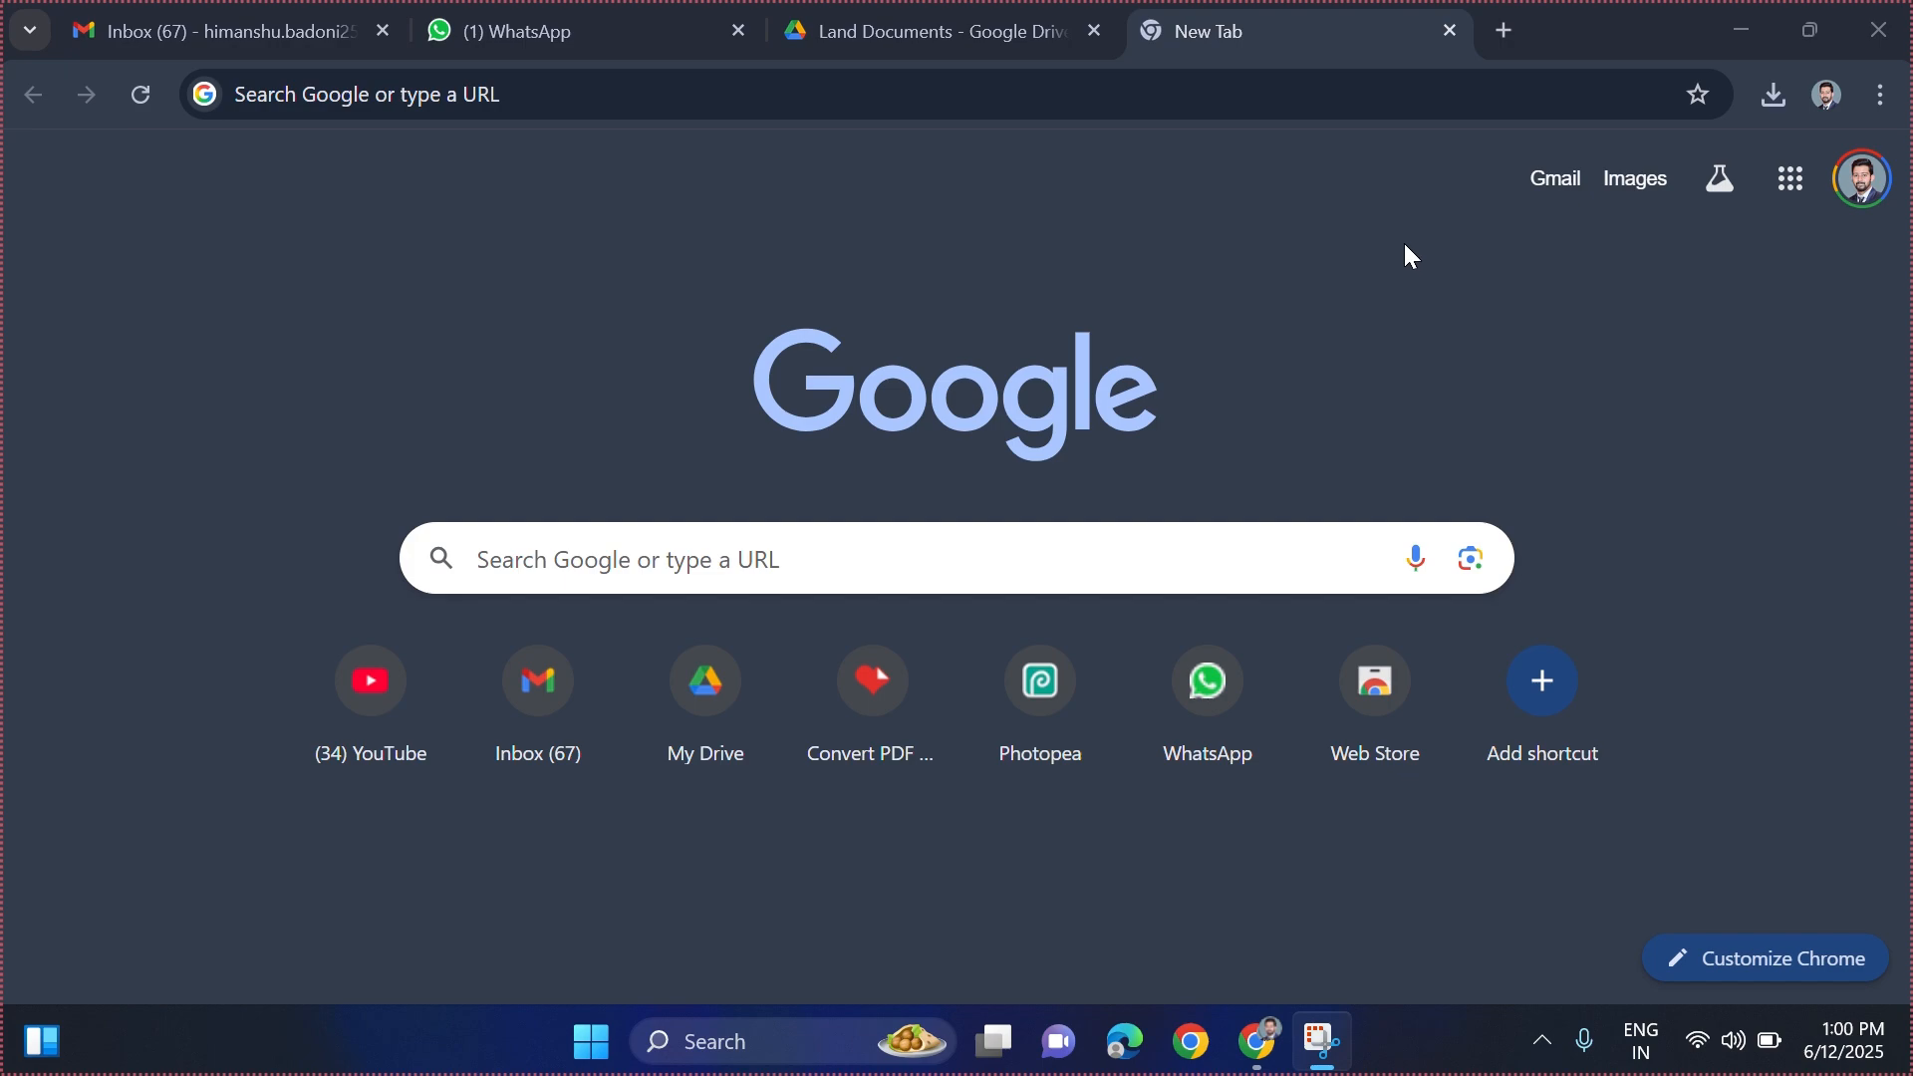
# - Search Google for 'apply for water connection online in uttarakhand' and open the Online Connection result
pyautogui.click(575, 575)
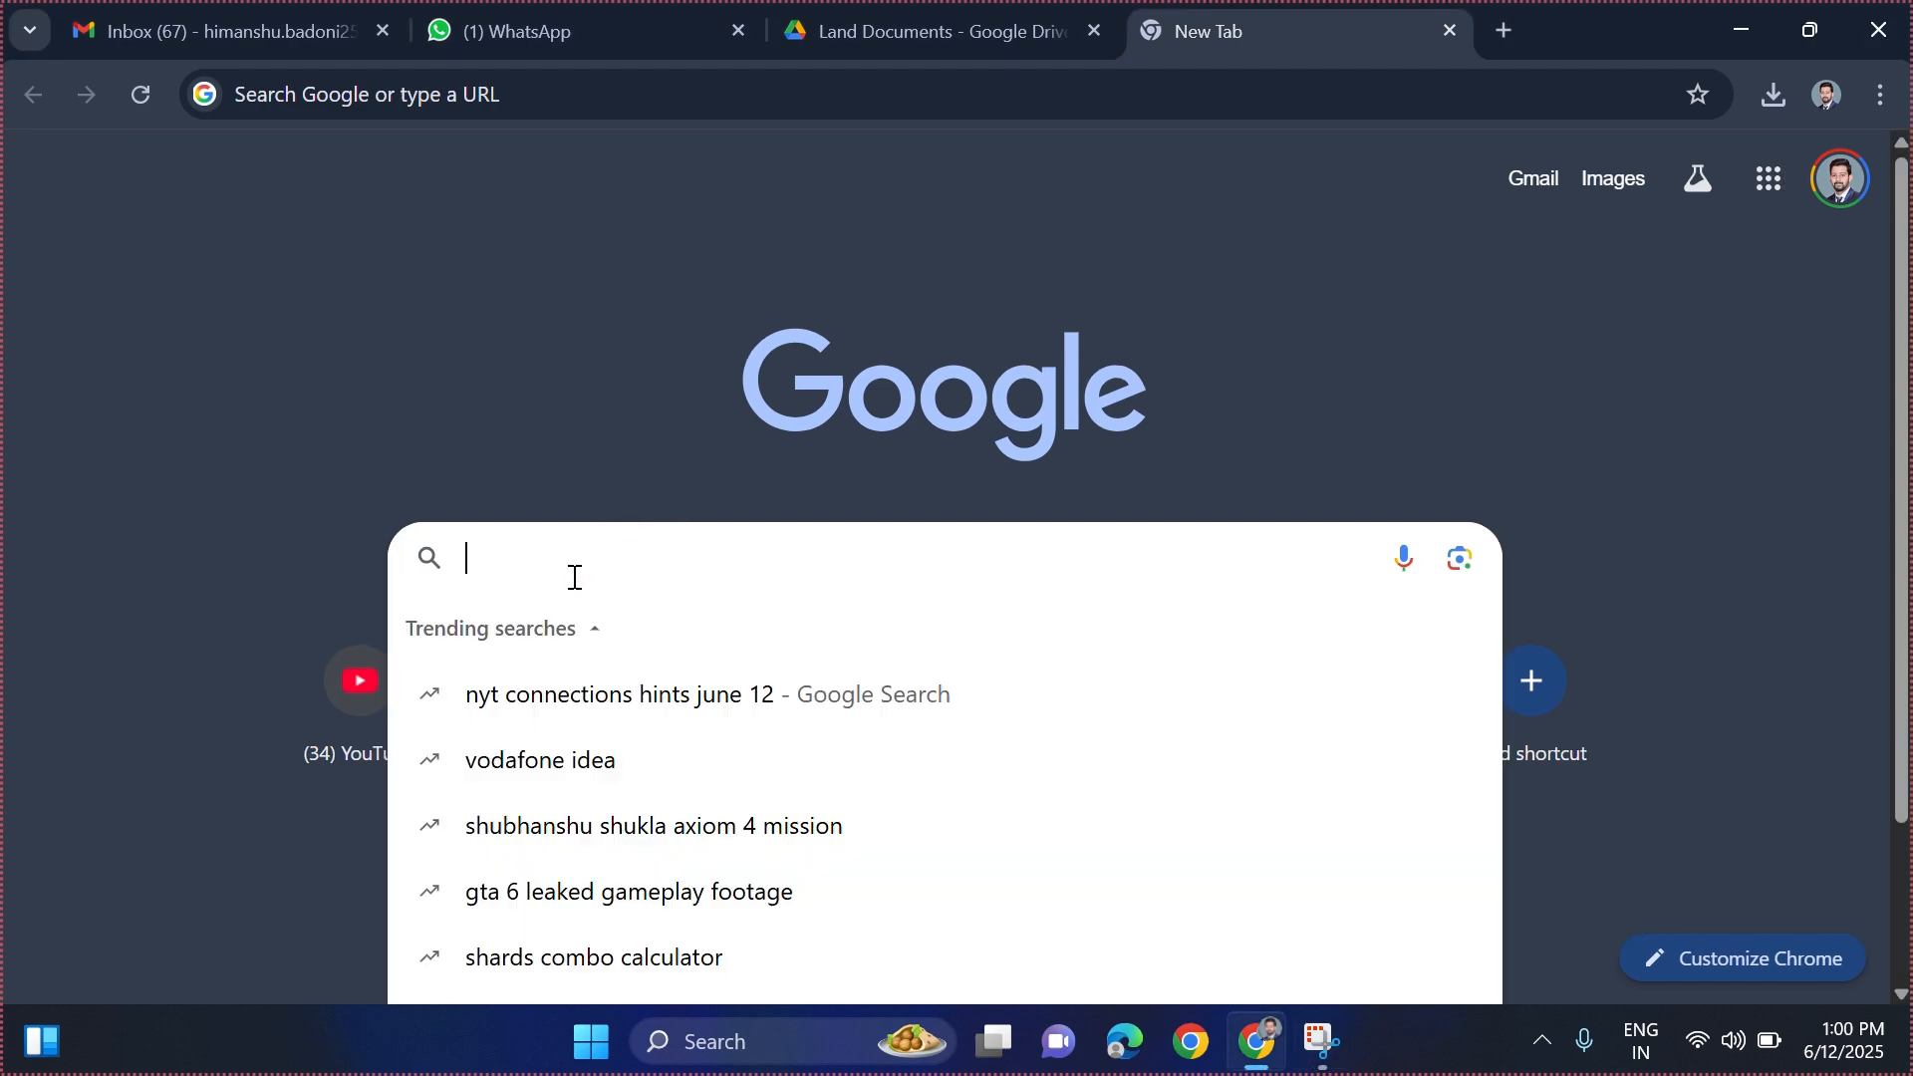
pyautogui.write('apply f')
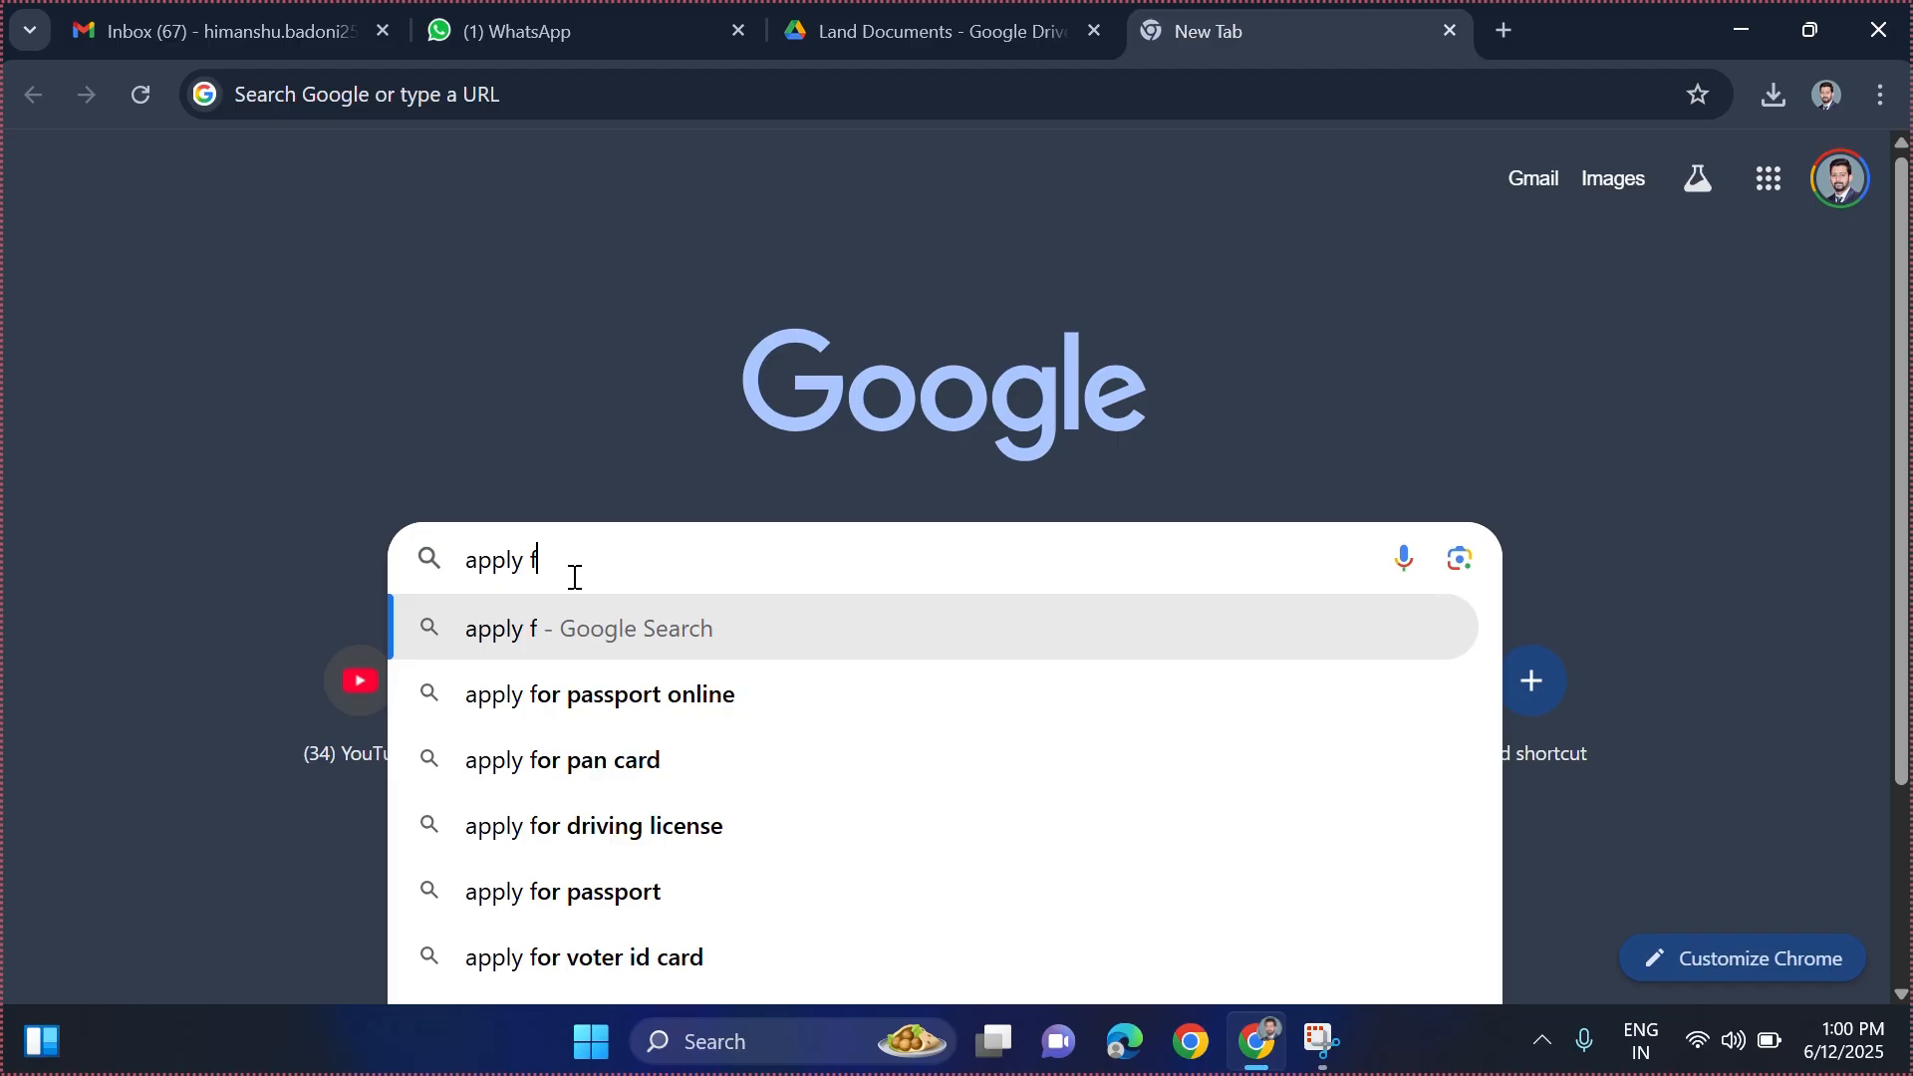
pyautogui.write('or water ')
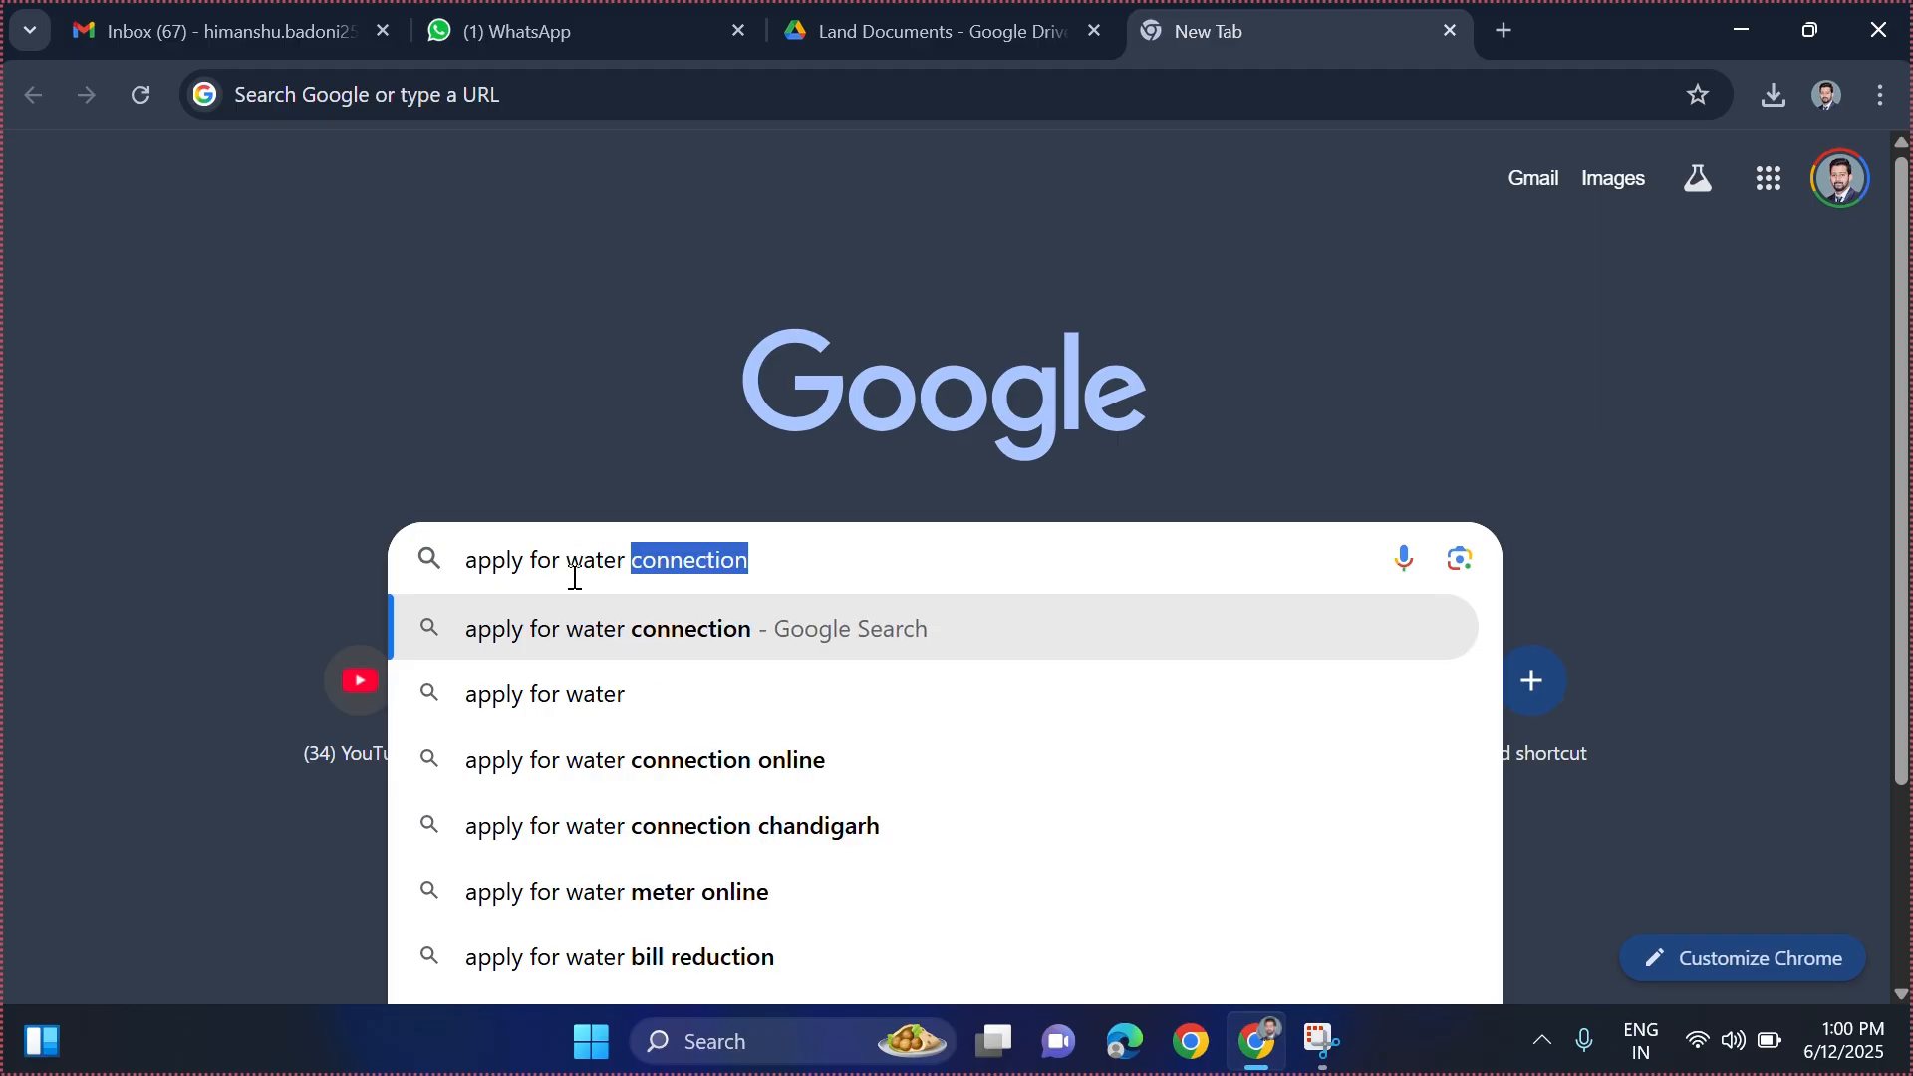
pyautogui.write('connection')
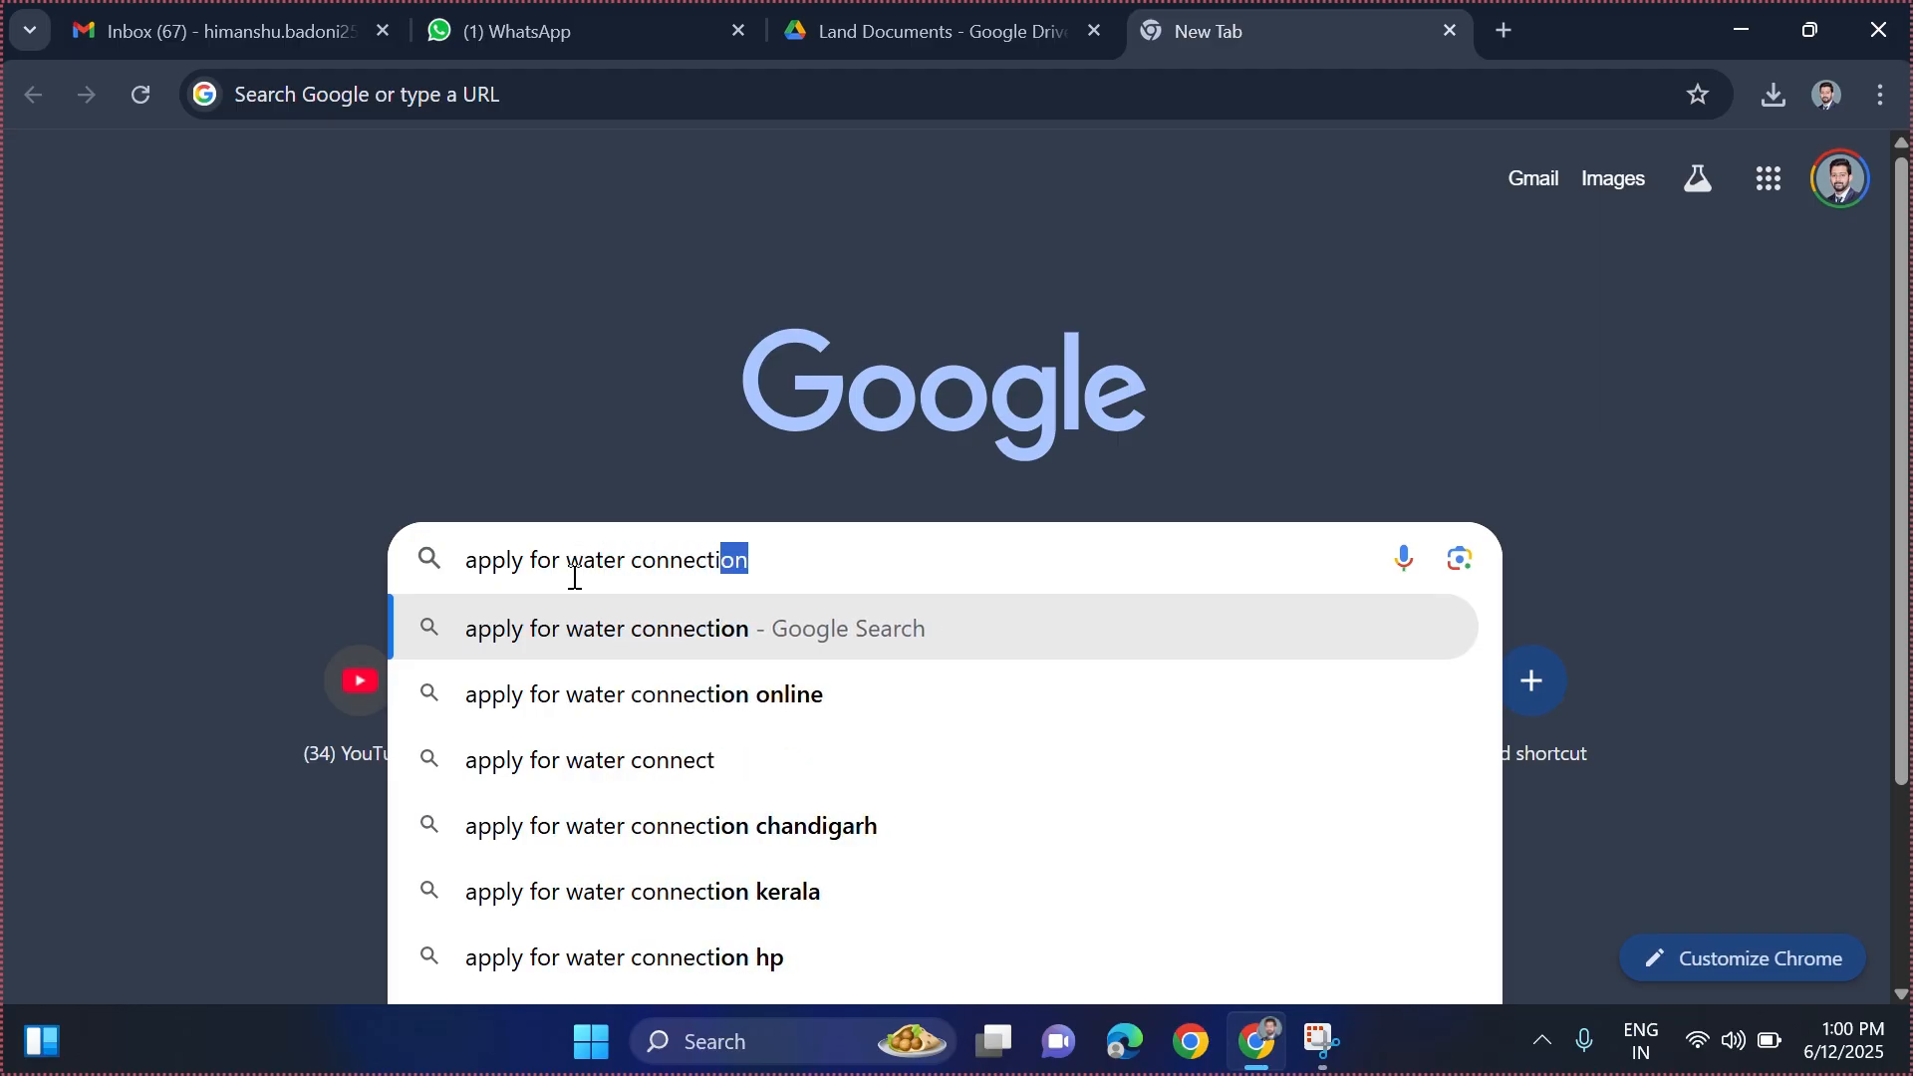
pyautogui.write(' online ')
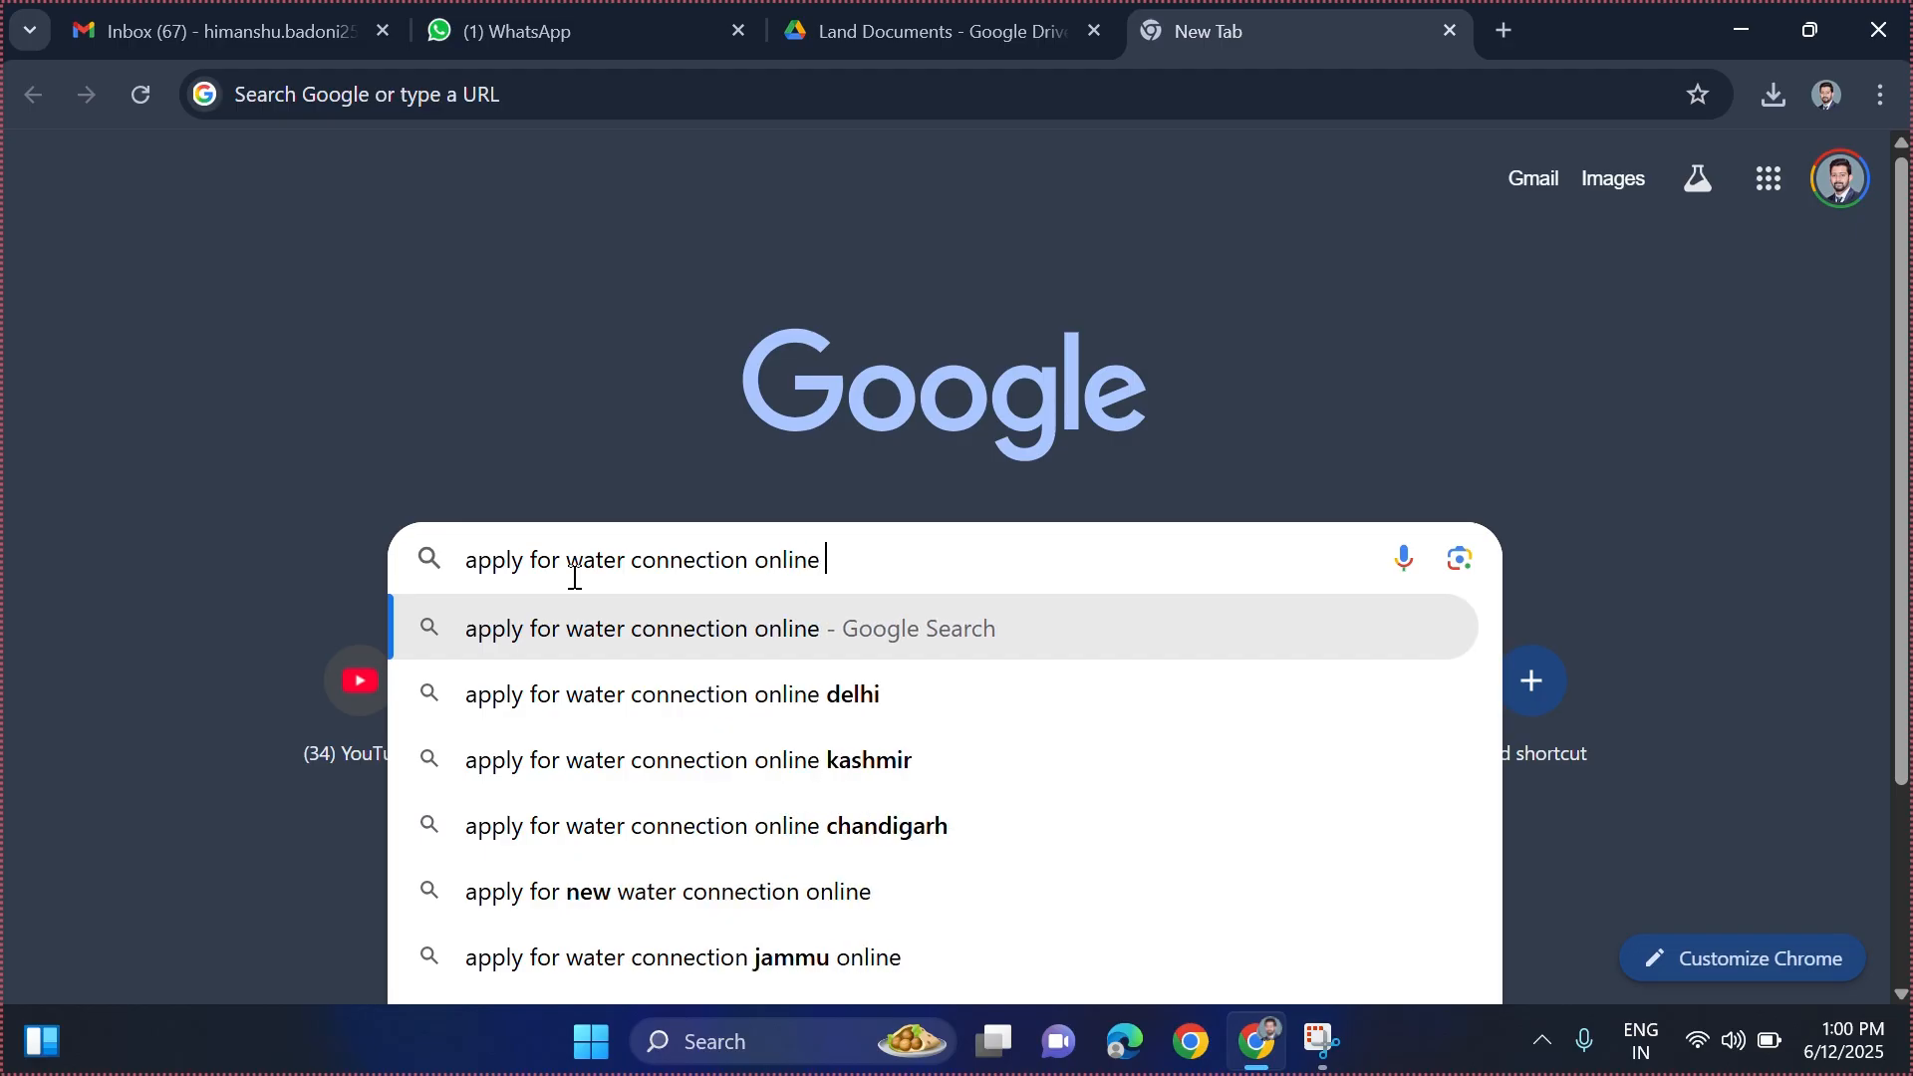
pyautogui.write('in uttarakhand')
pyautogui.press('Return')
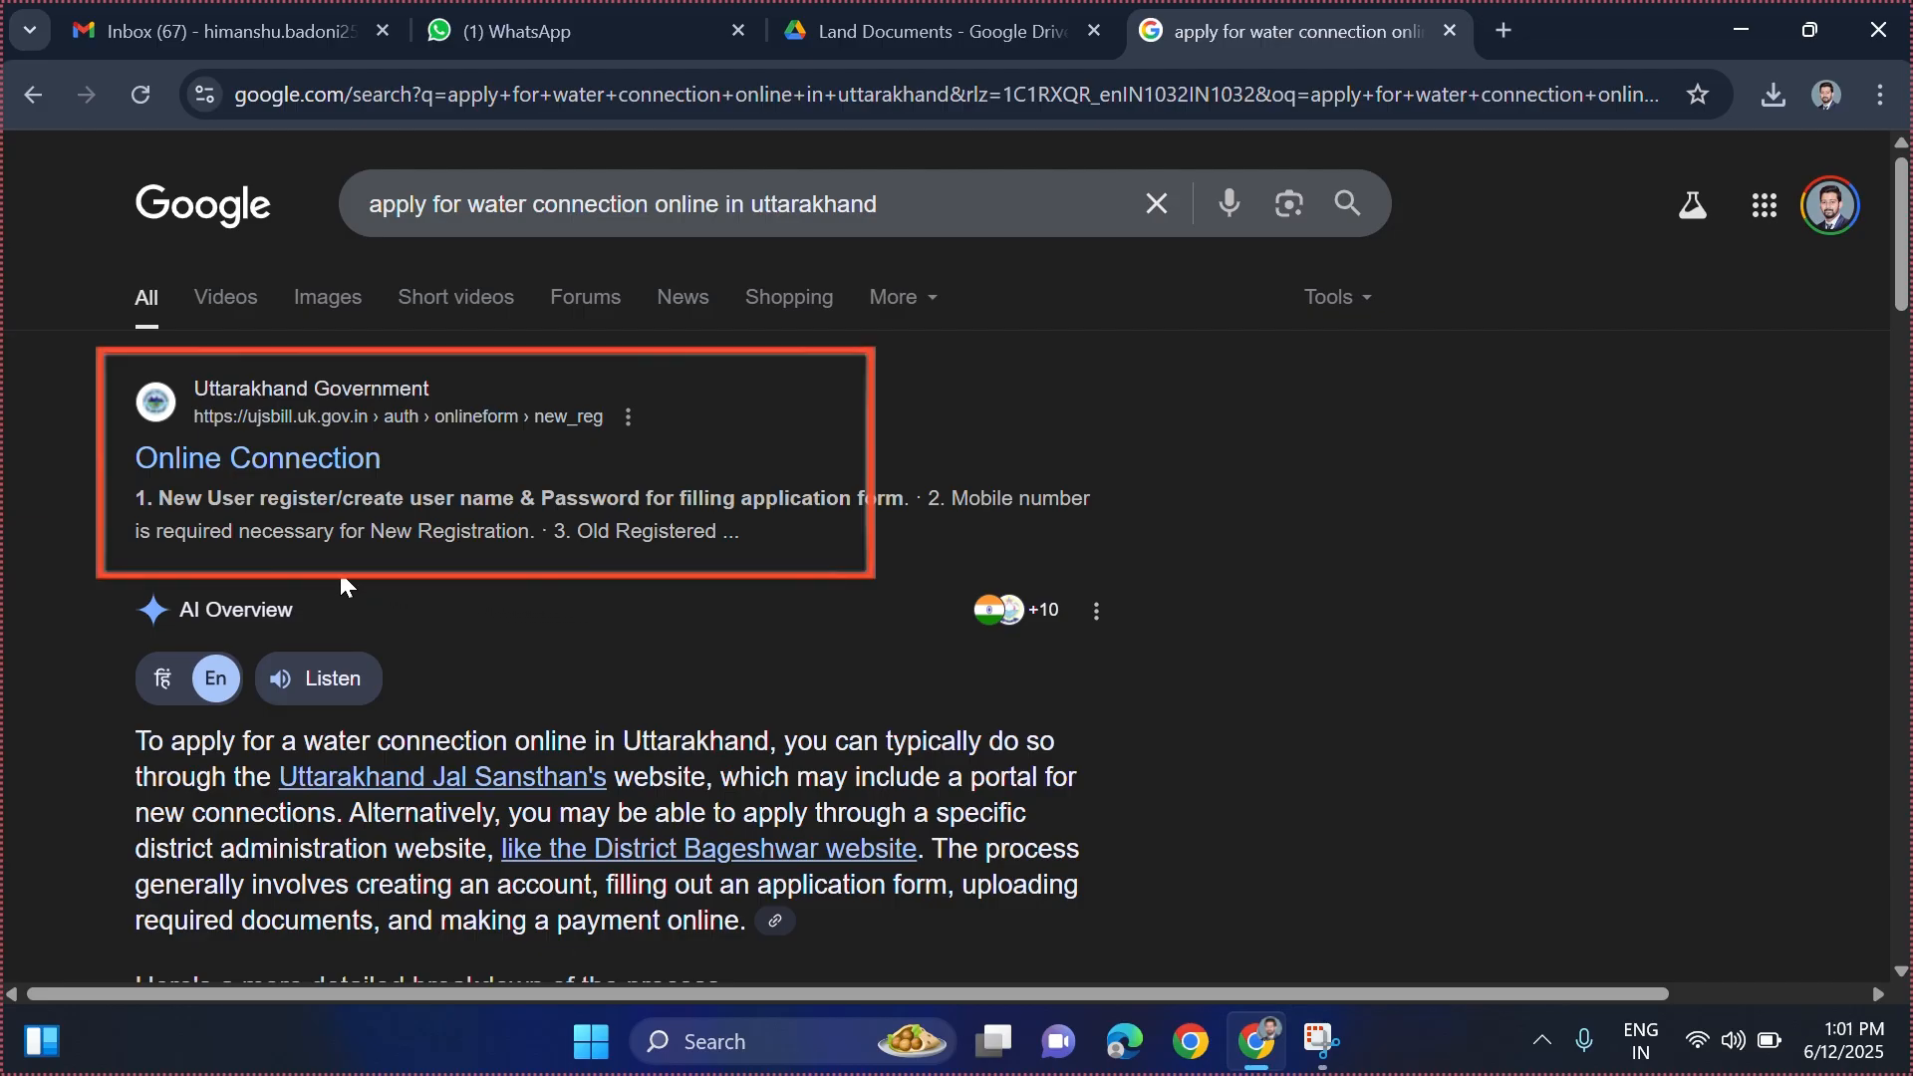
pyautogui.click(303, 468)
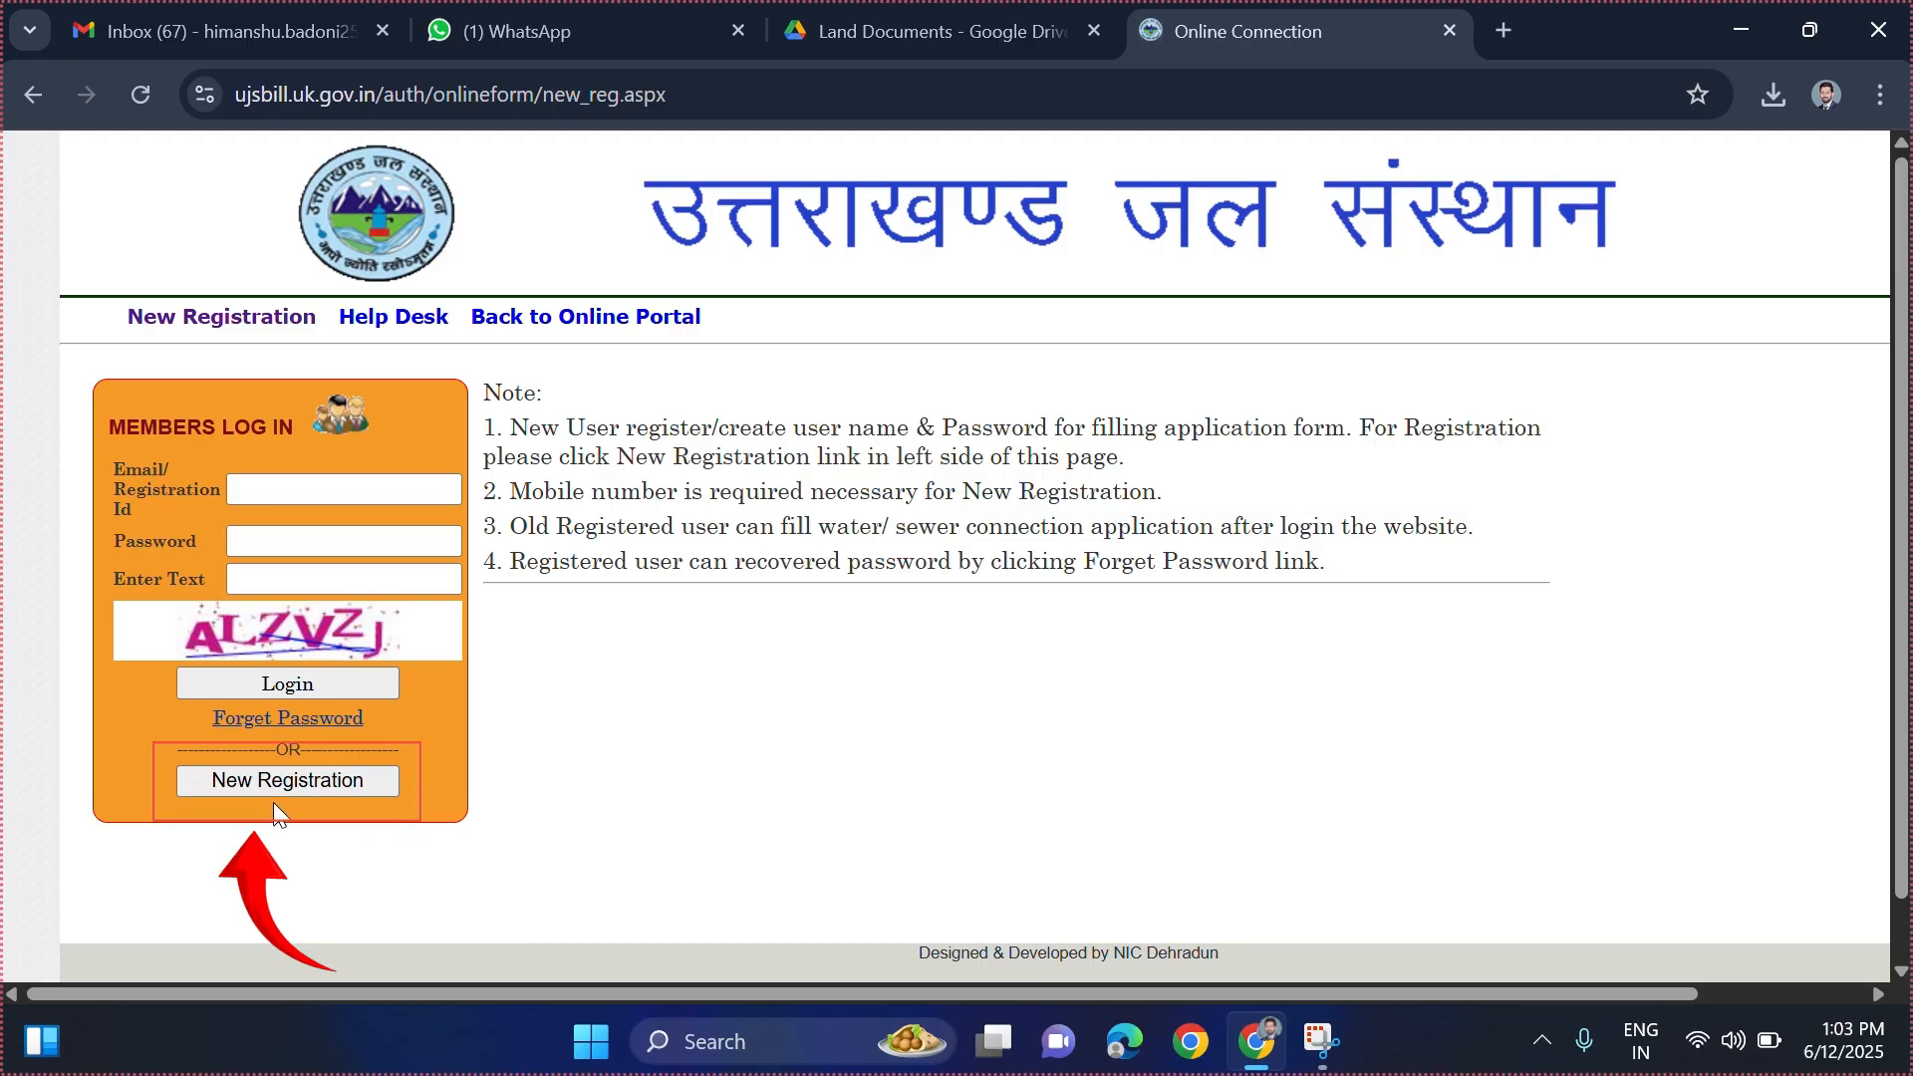
# - Open the New Registration form from the Members Log In box
pyautogui.click(341, 785)
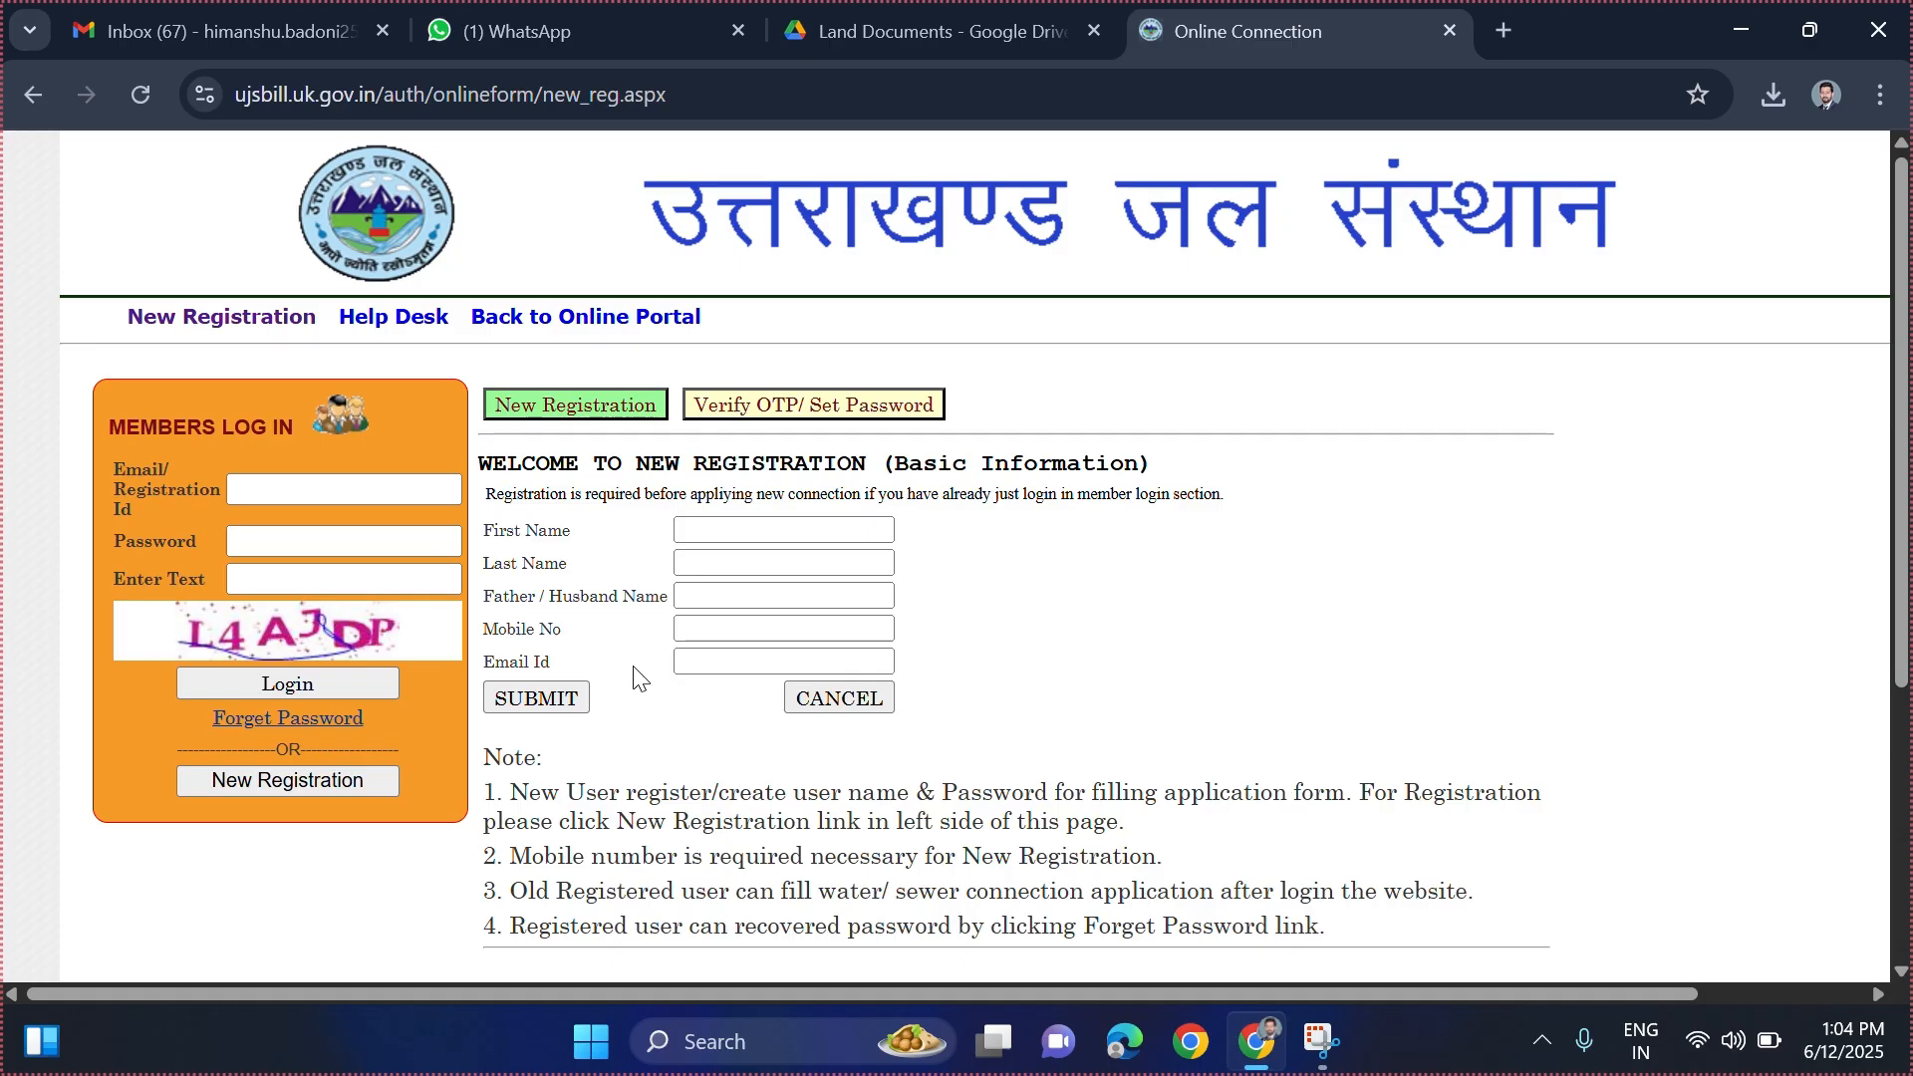
# - Log in to the member account with the registered e-mail, account password and captcha text
pyautogui.click(313, 491)
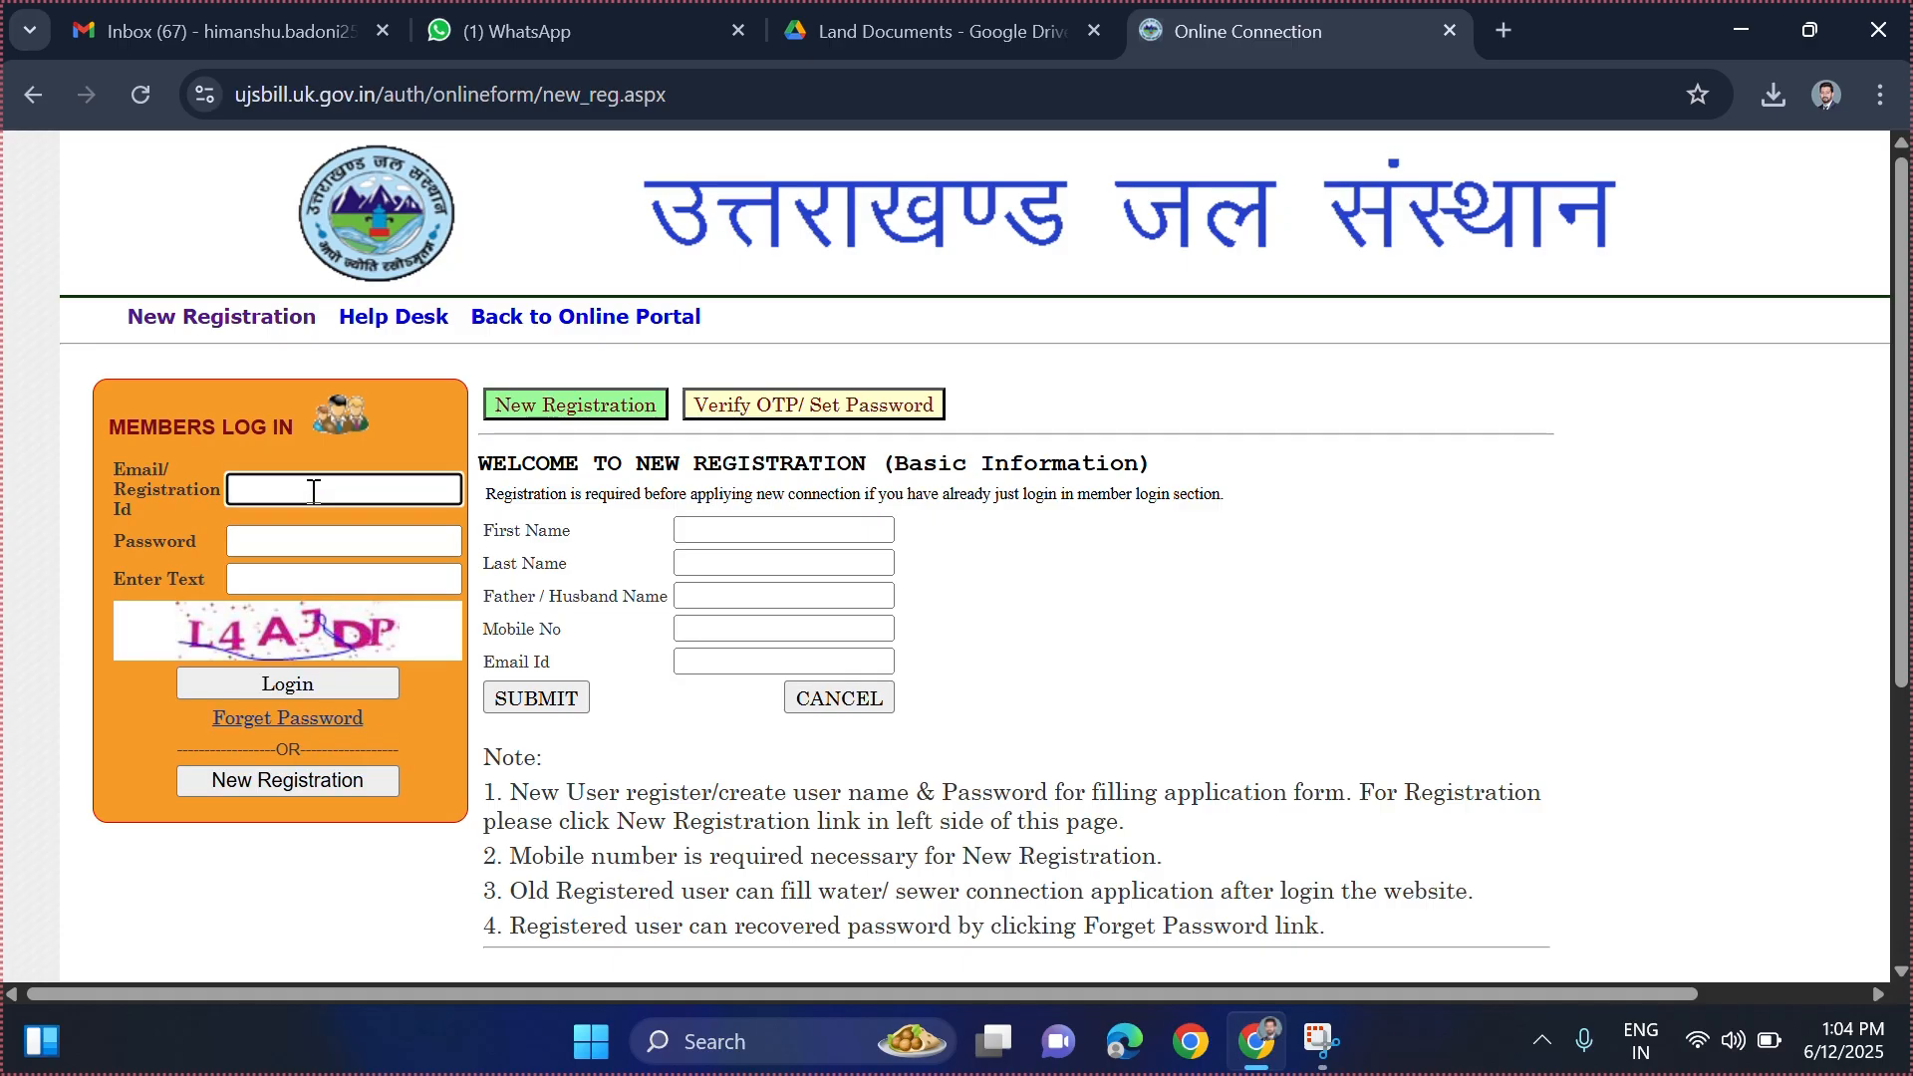
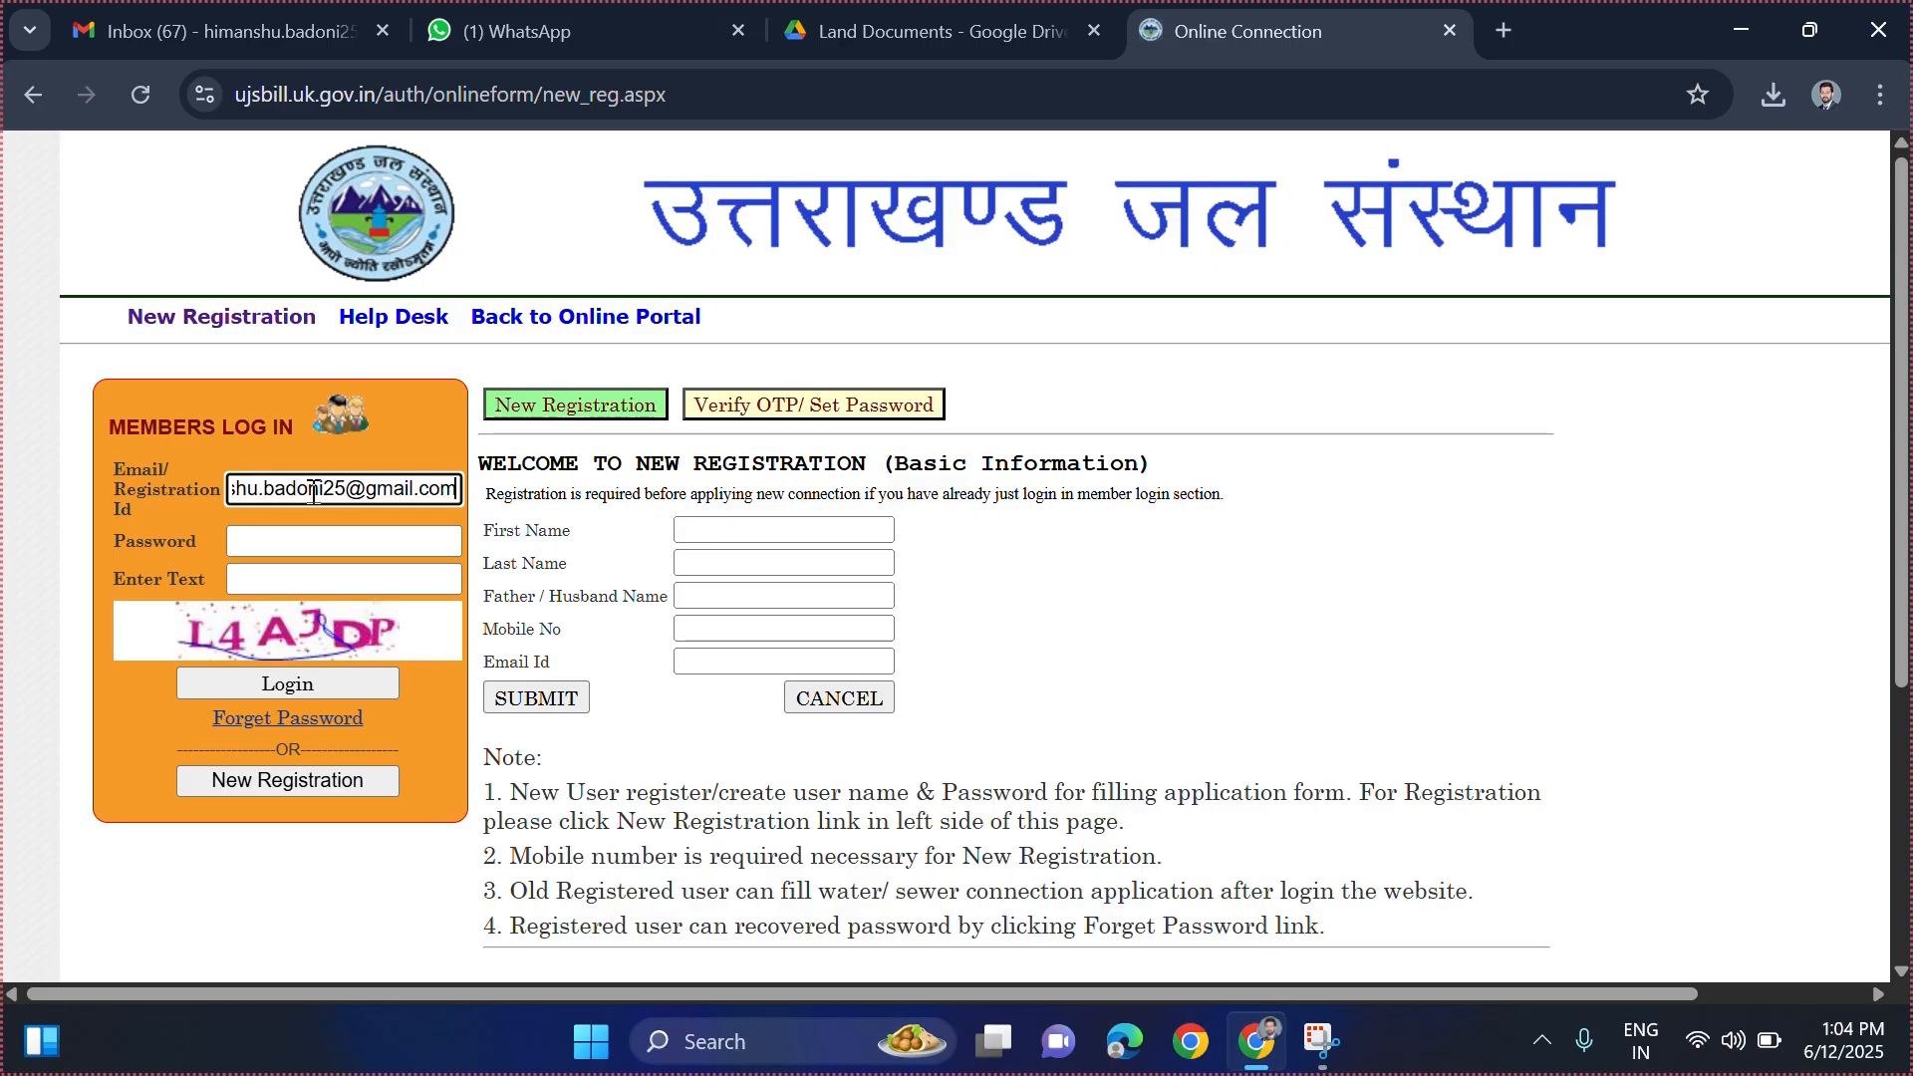
pyautogui.click(291, 544)
pyautogui.hotkey('ctrl', 'v')
pyautogui.click(270, 581)
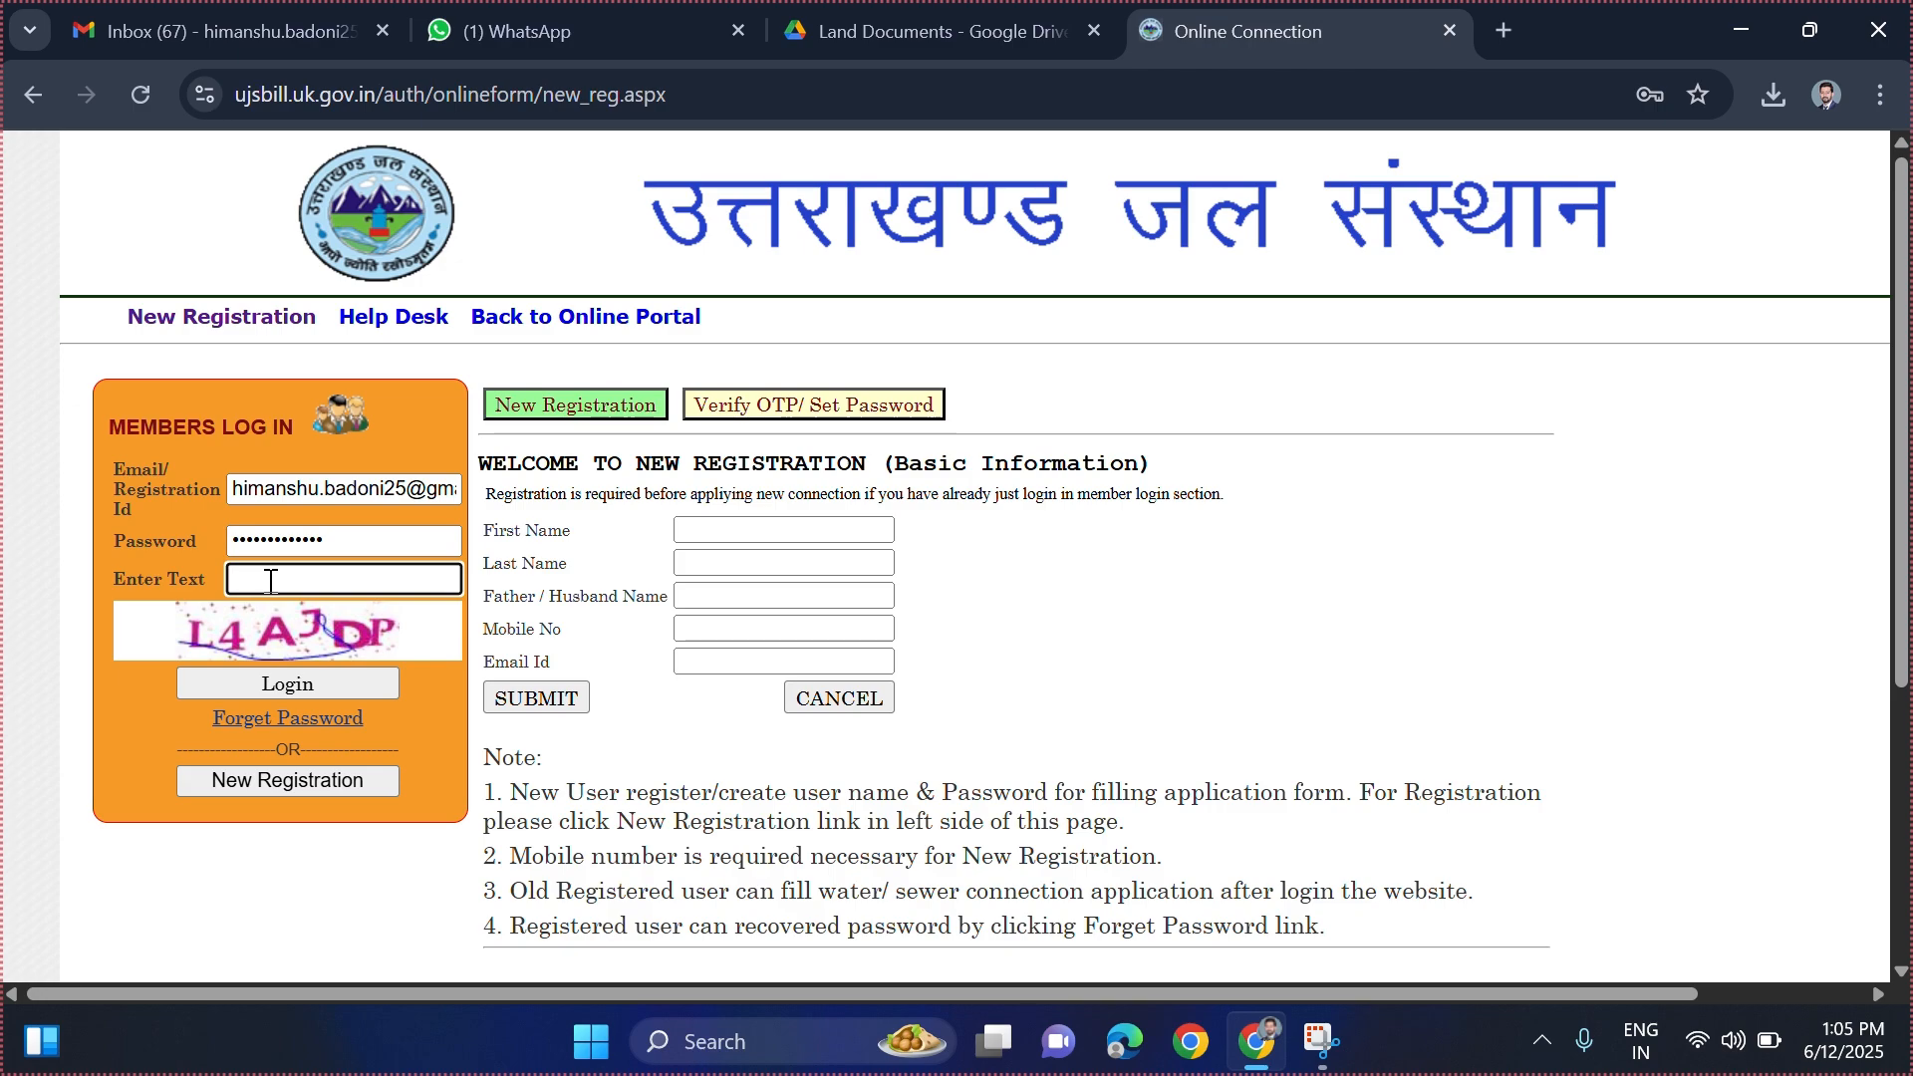
pyautogui.write('L4AJDP')
pyautogui.click(350, 683)
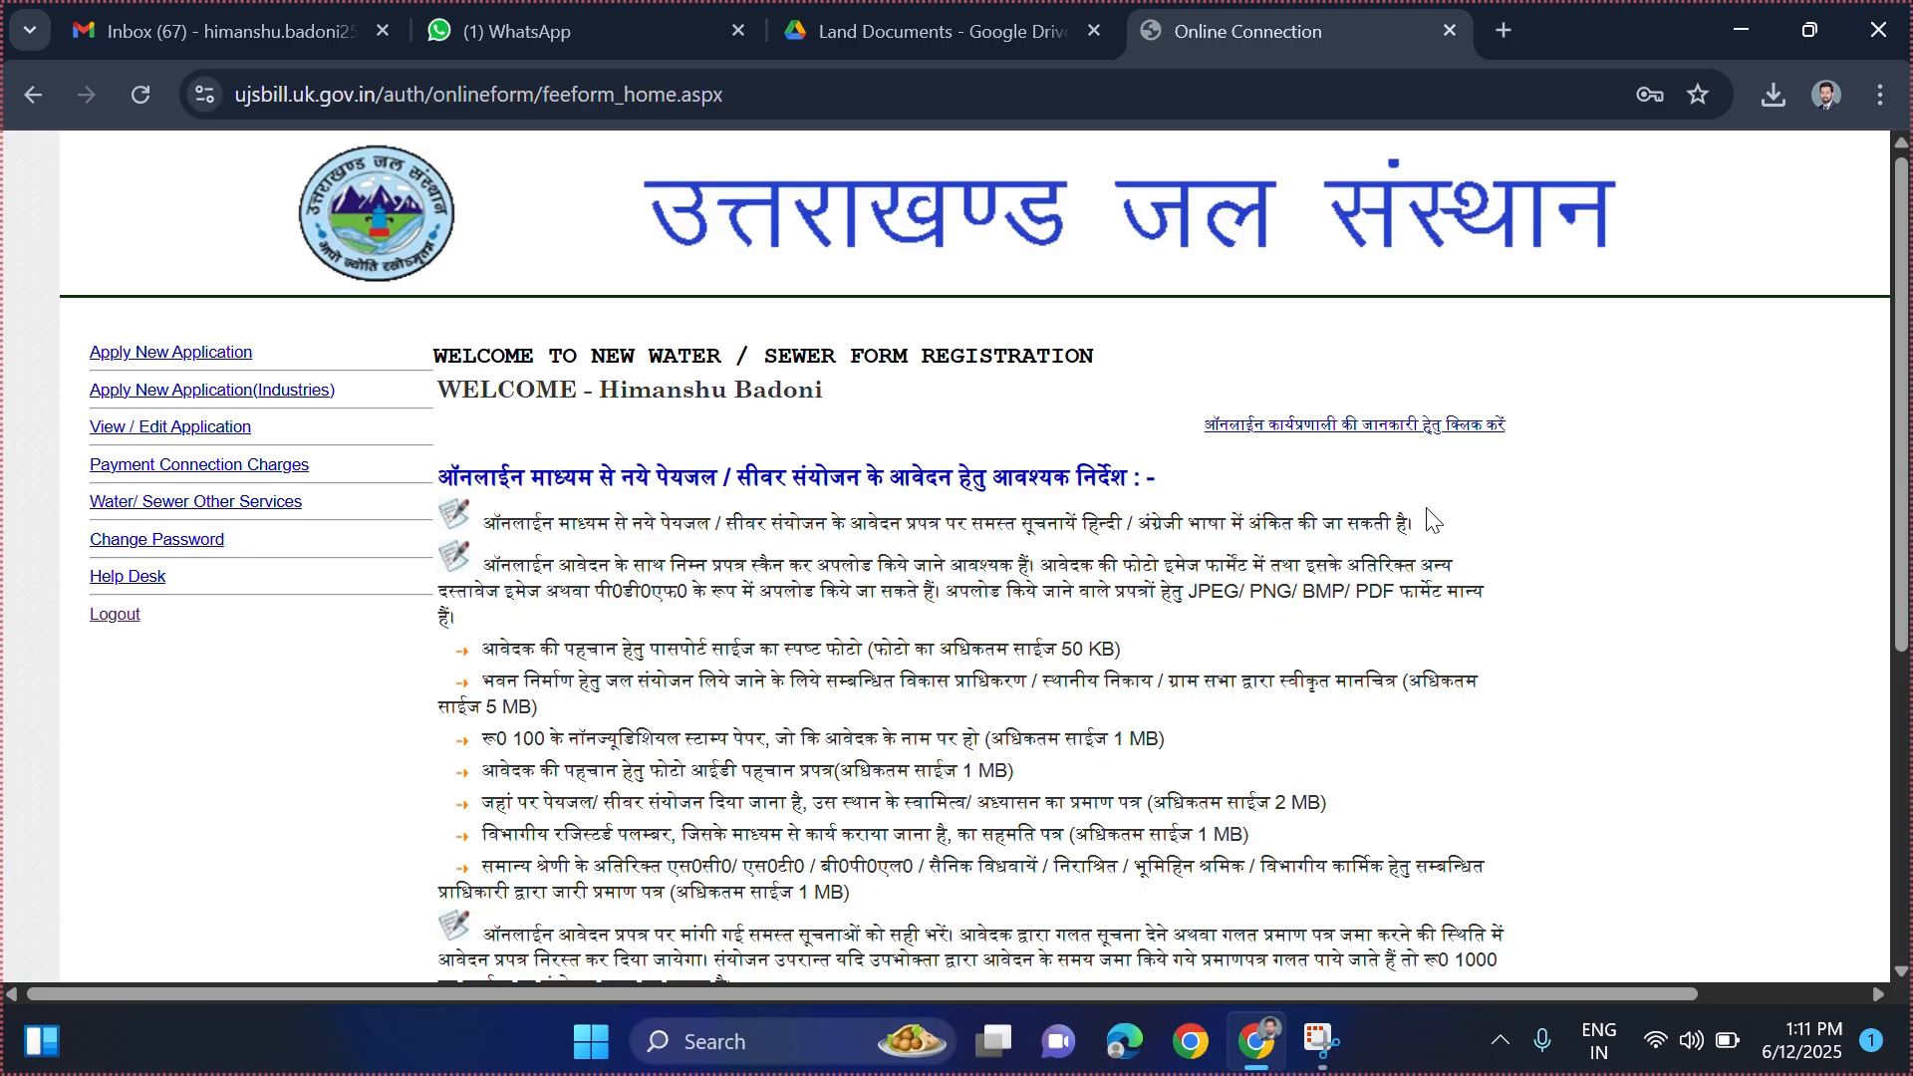
# - Start a new connection application and set the district to Dehradun
pyautogui.click(205, 364)
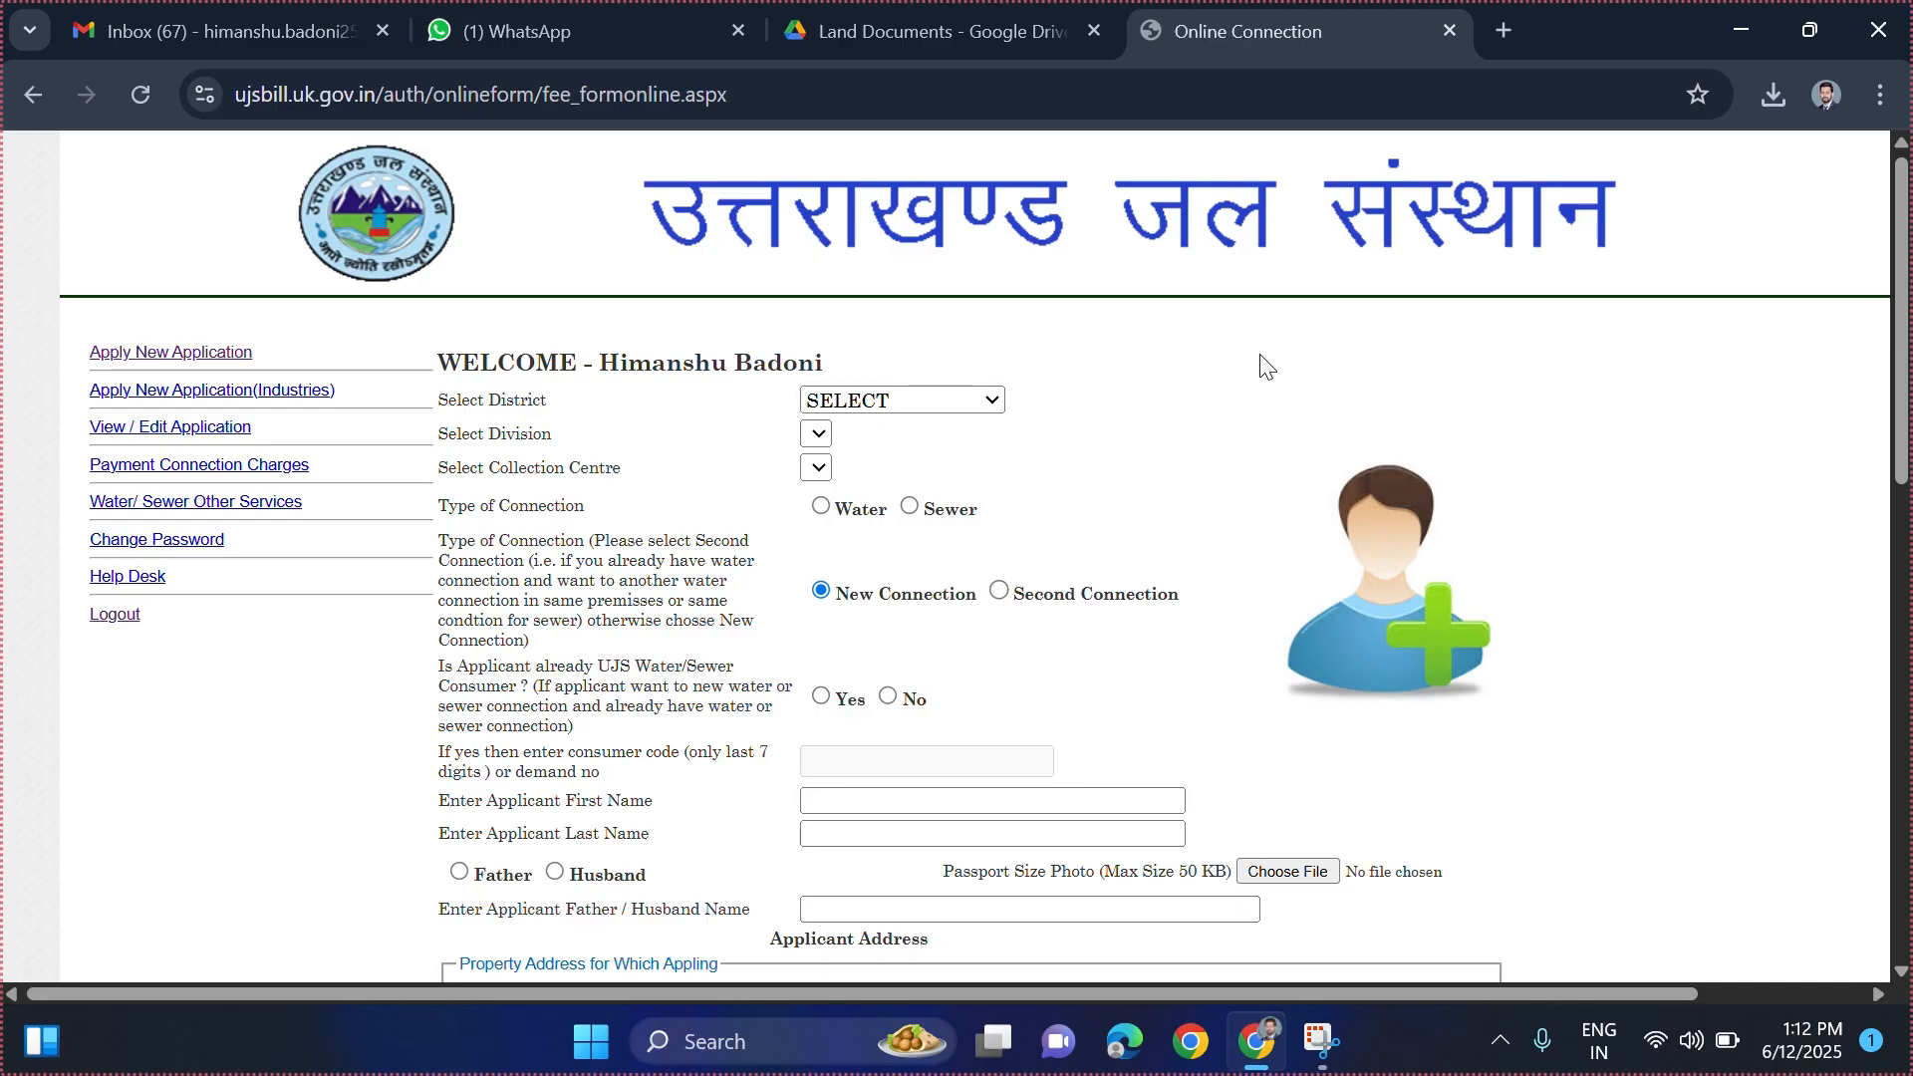
pyautogui.click(966, 403)
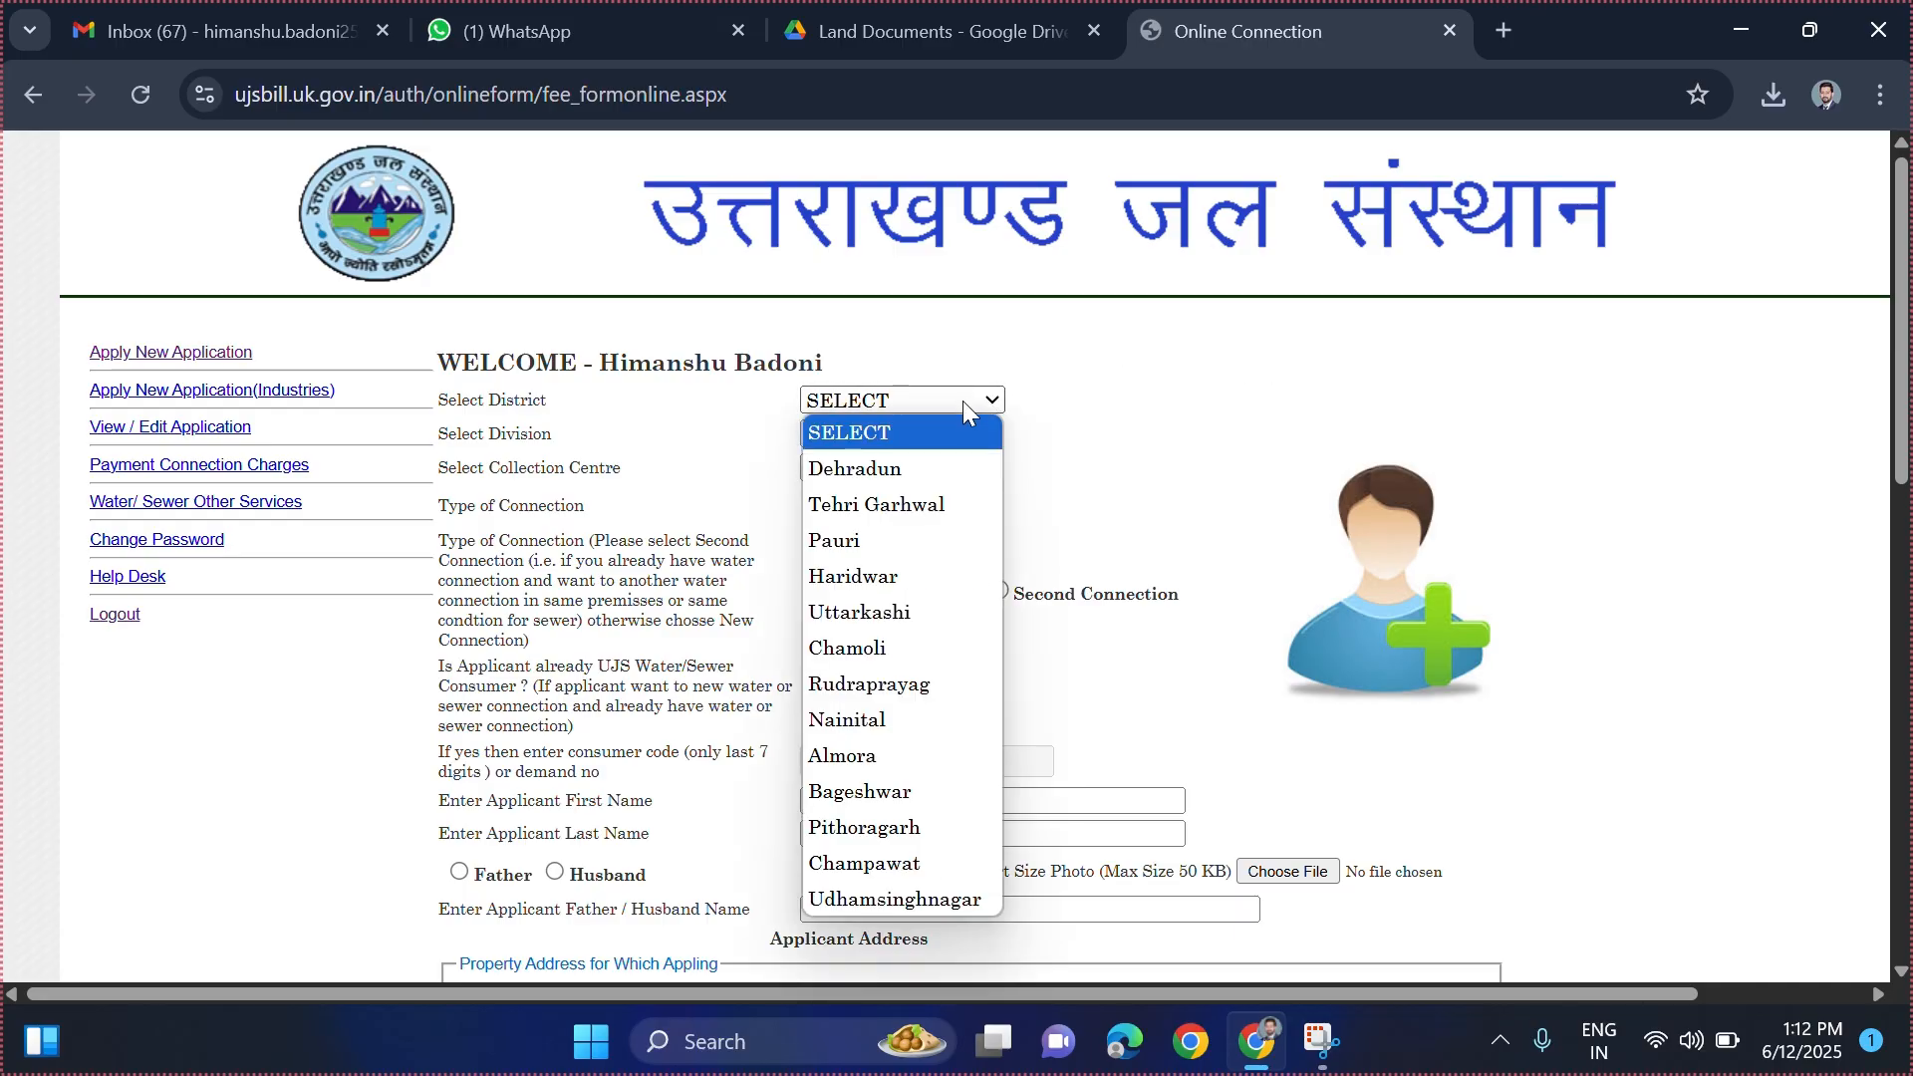
pyautogui.click(940, 468)
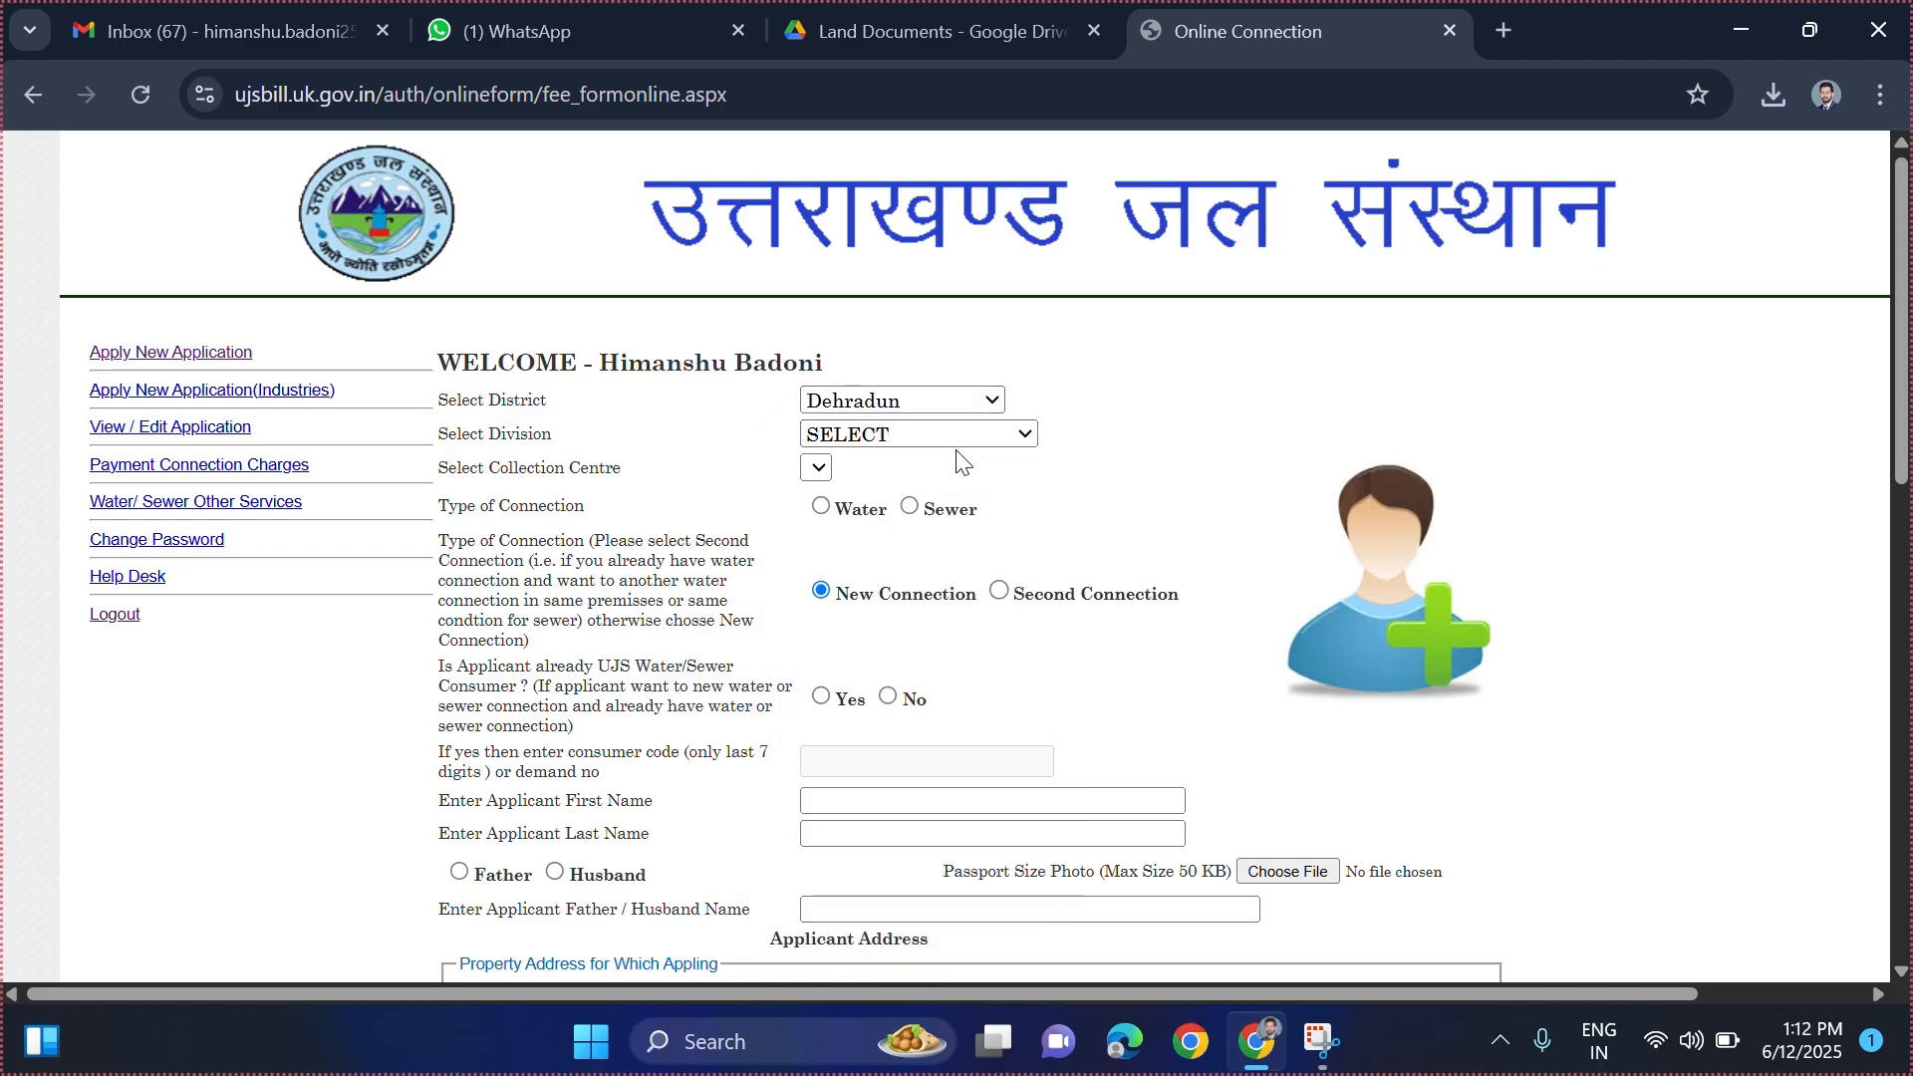
pyautogui.click(1026, 435)
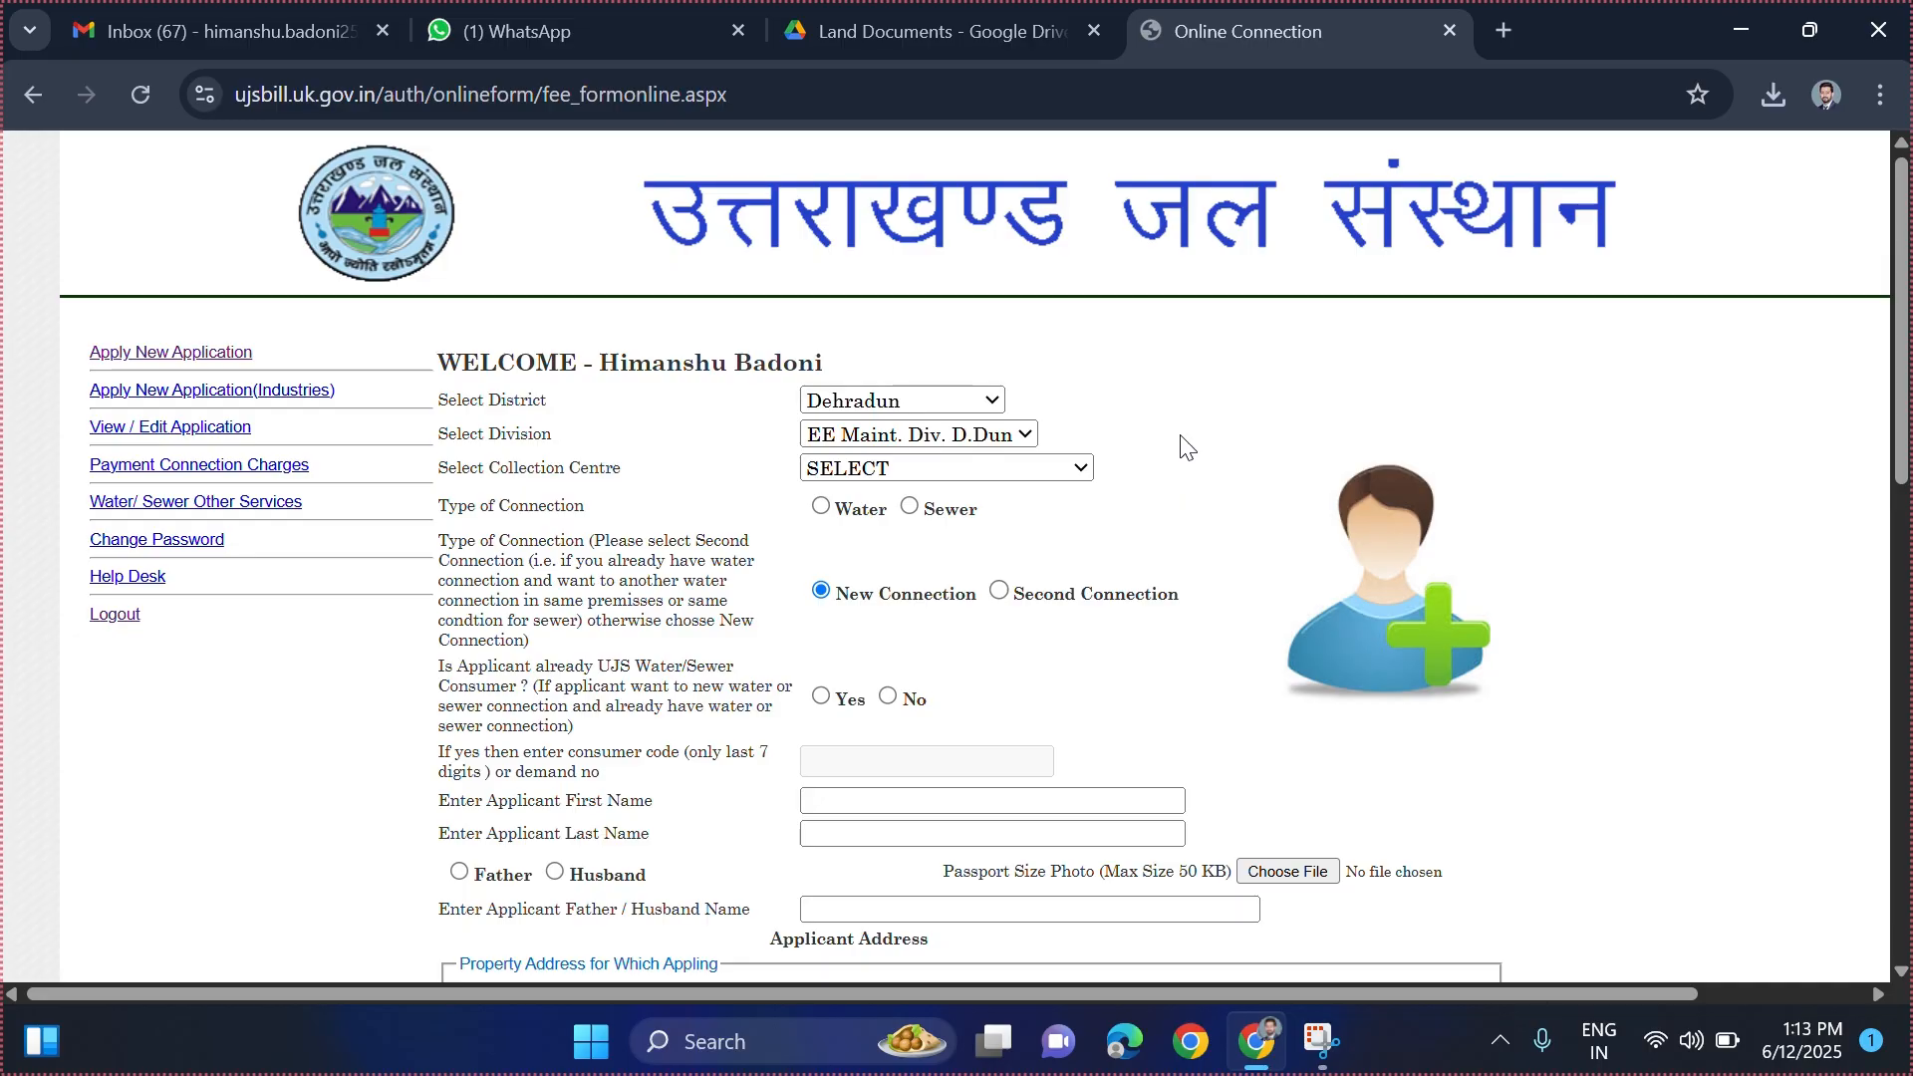
# - Choose Doiwala collection centre, a Water connection, and No for existing consumer
pyautogui.click(1074, 470)
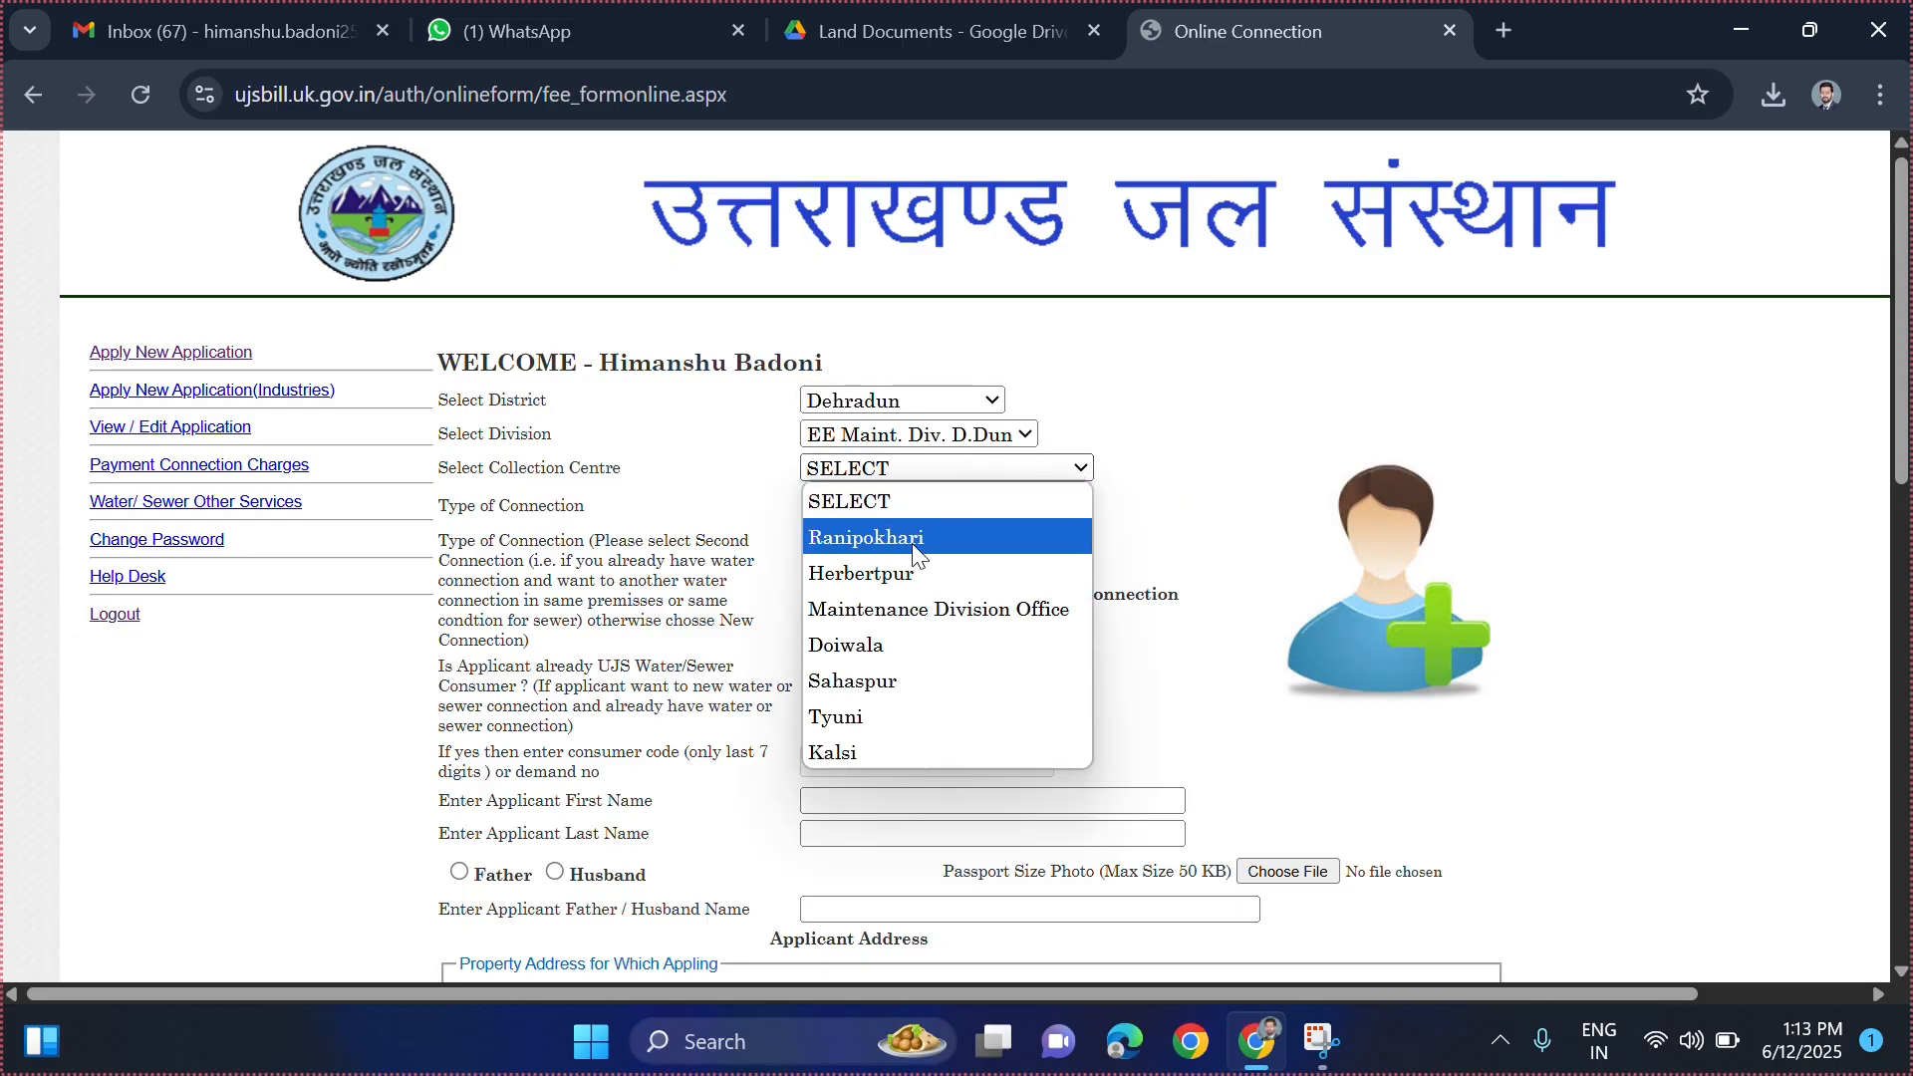
pyautogui.click(854, 645)
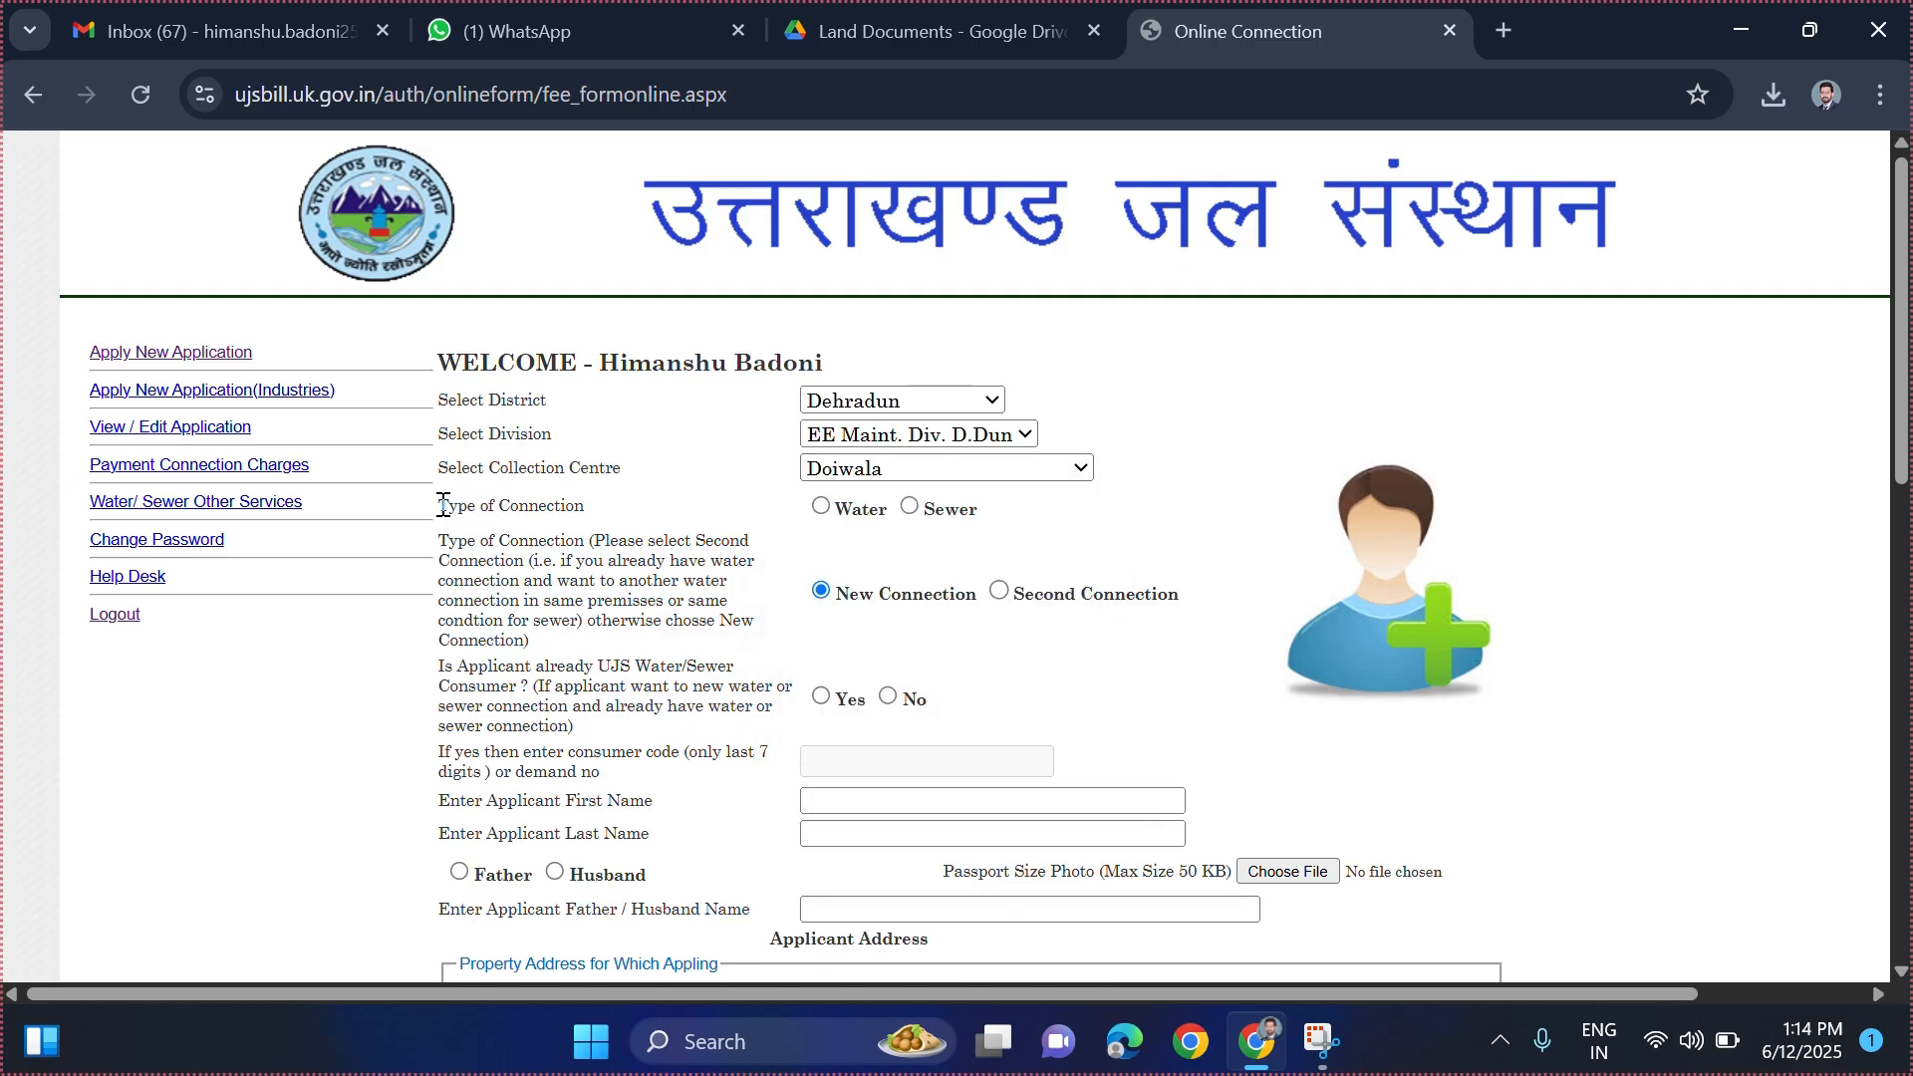
pyautogui.moveTo(444, 506); pyautogui.dragTo(596, 514)
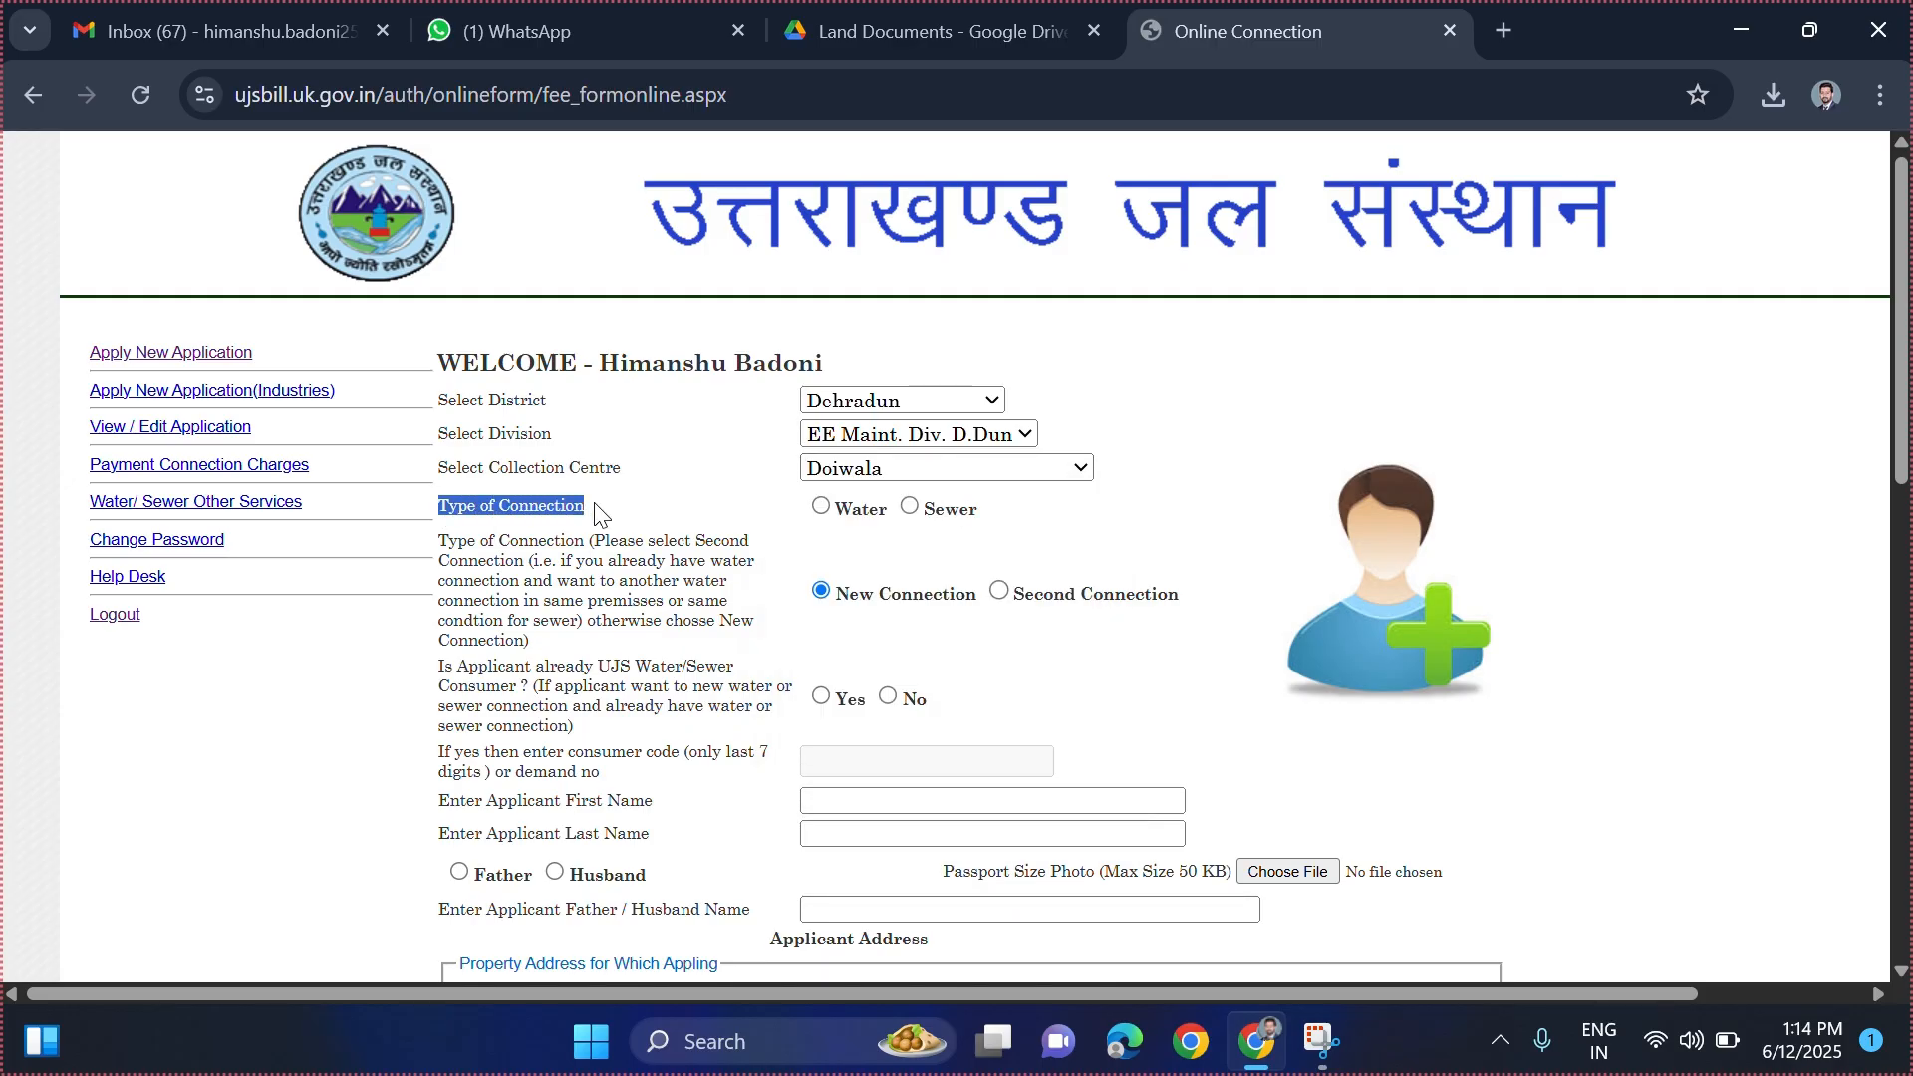
pyautogui.click(596, 515)
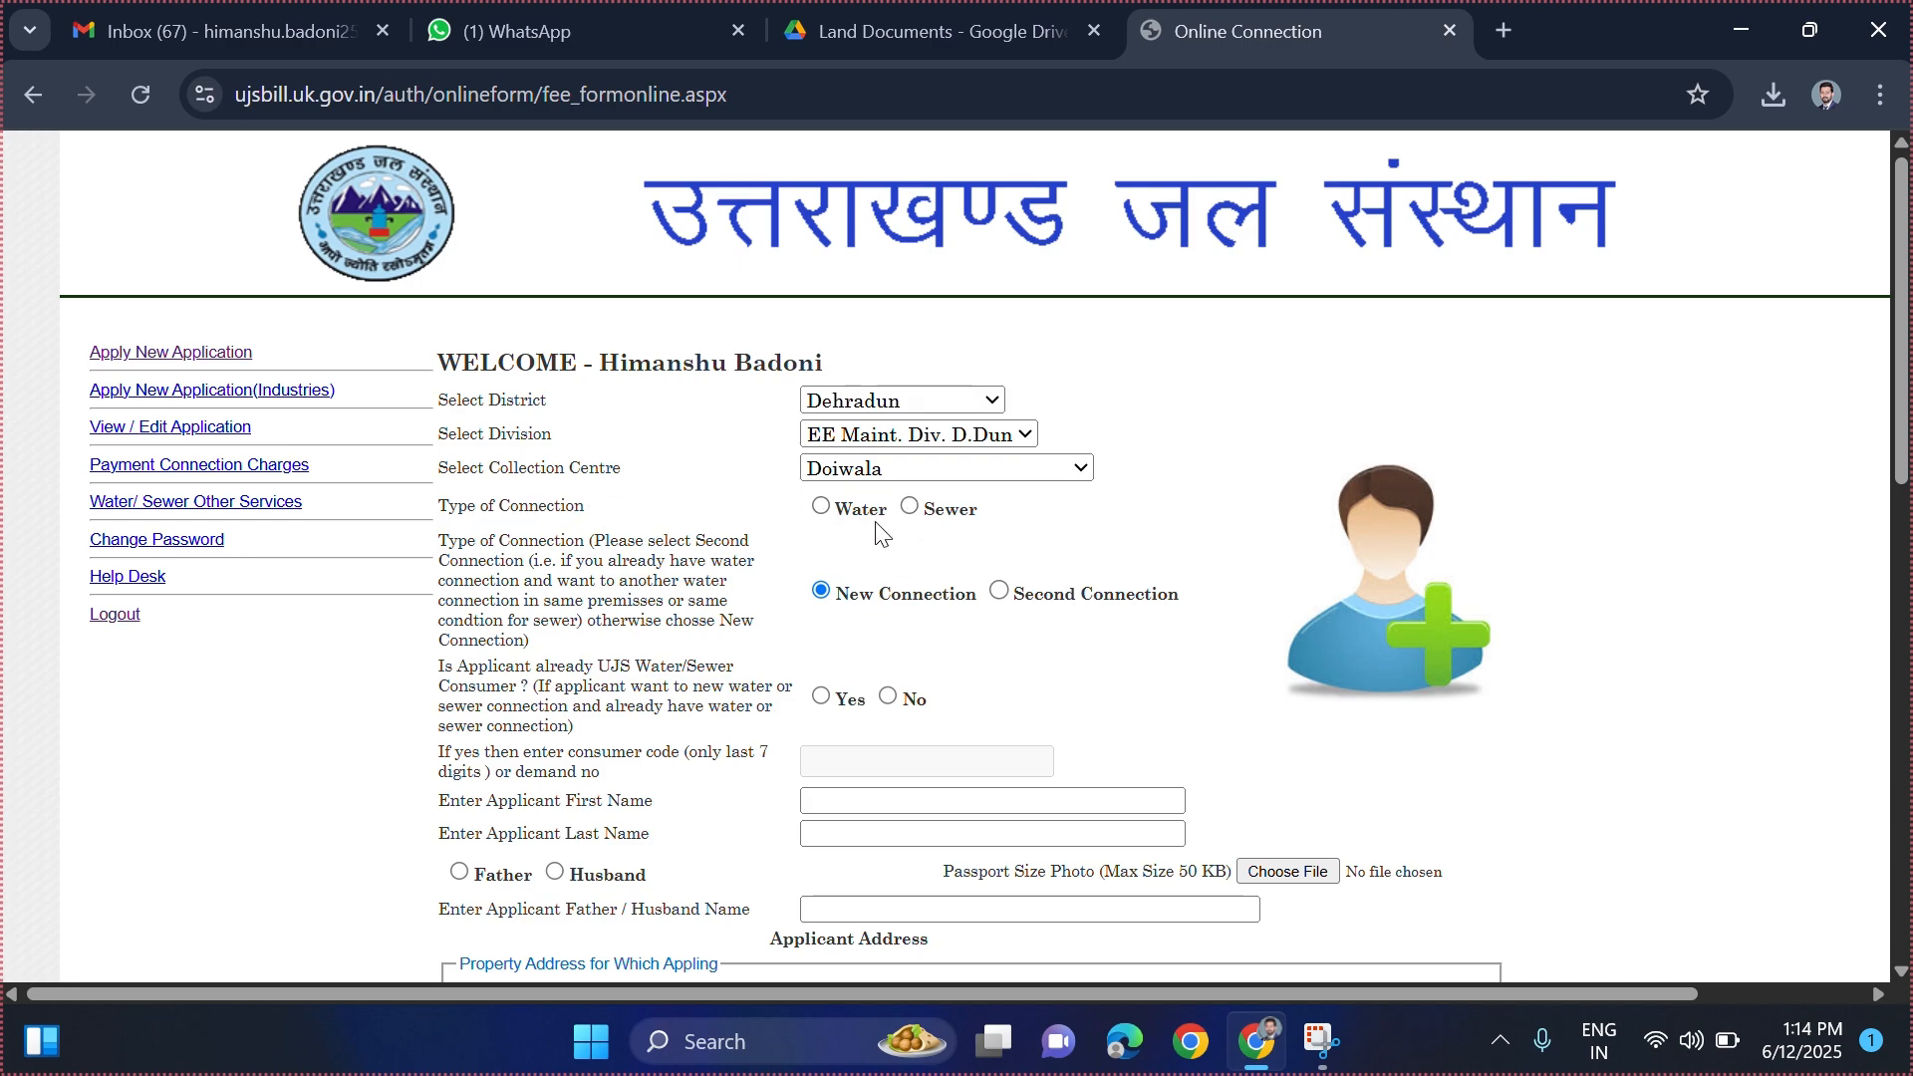
pyautogui.click(820, 506)
pyautogui.click(912, 697)
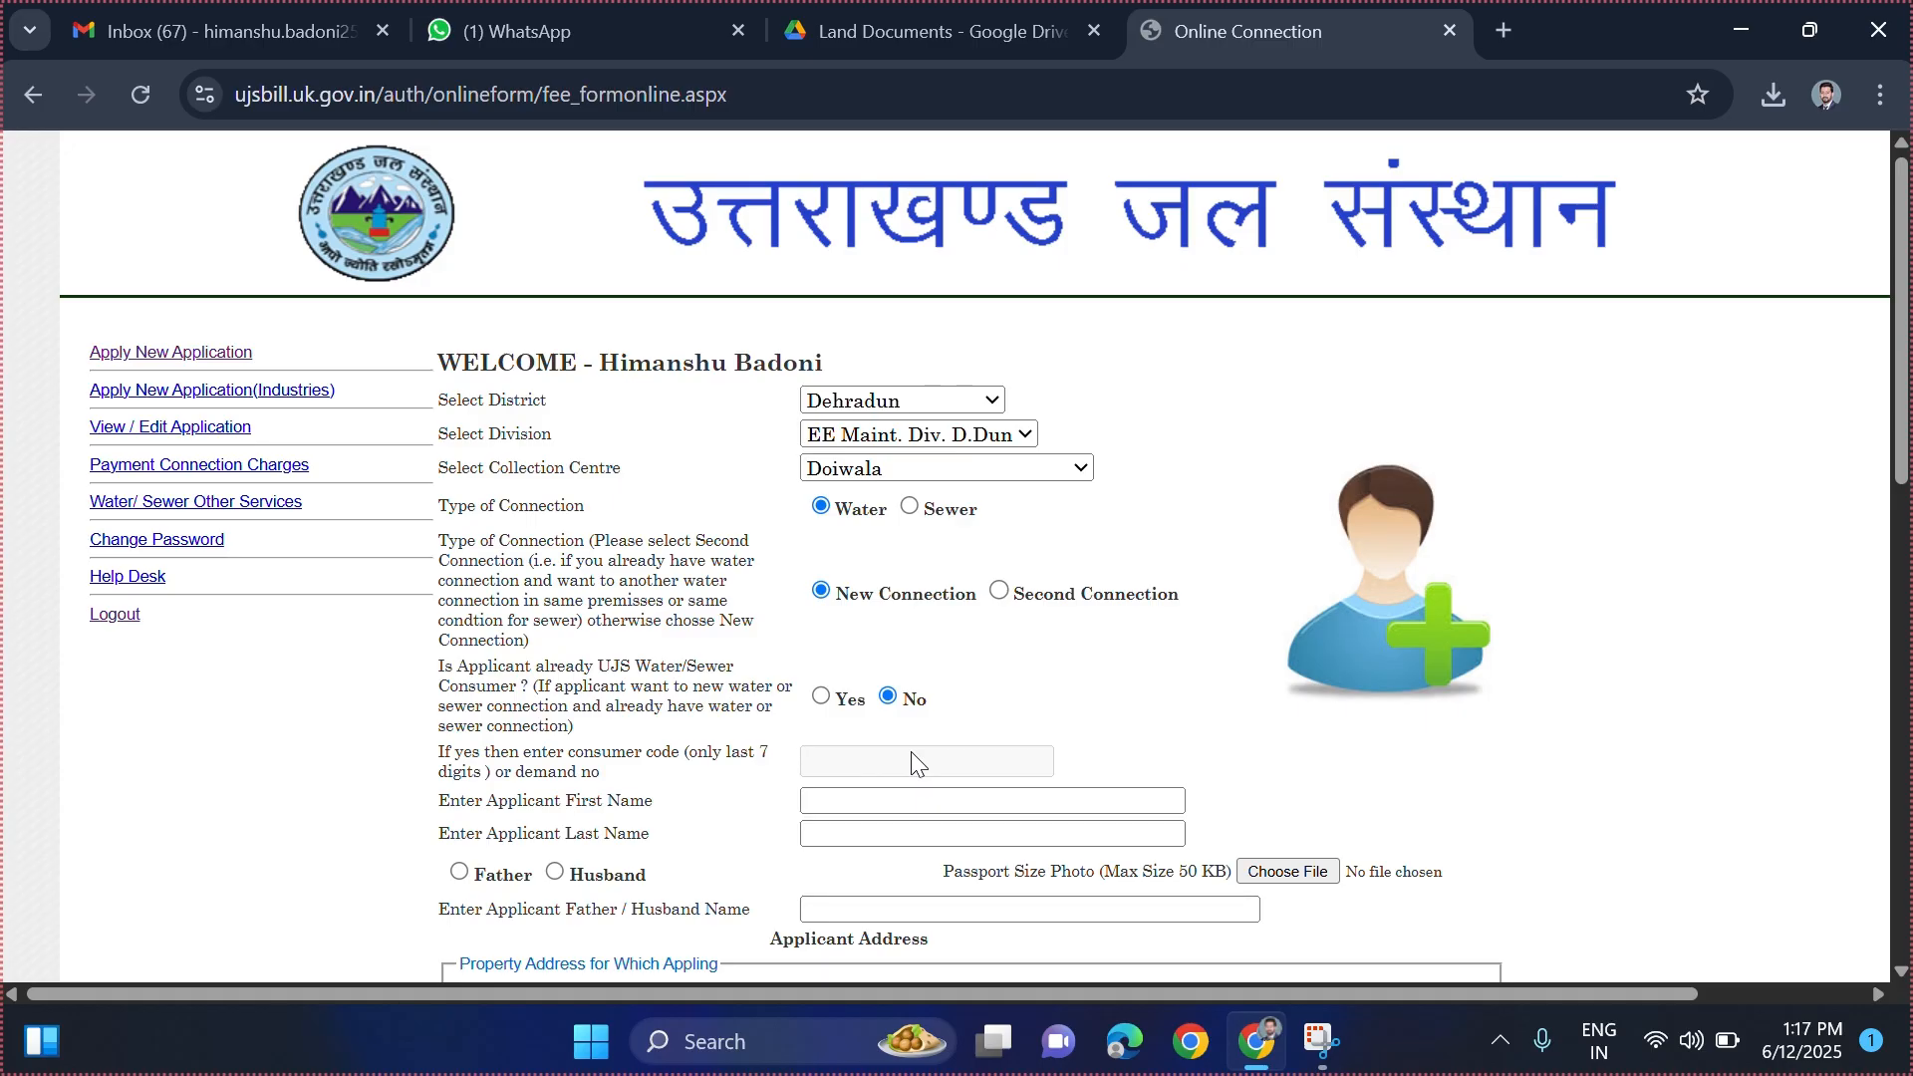
# - Enter the applicant's first and last name, select Father, and type the father's name
pyautogui.click(865, 799)
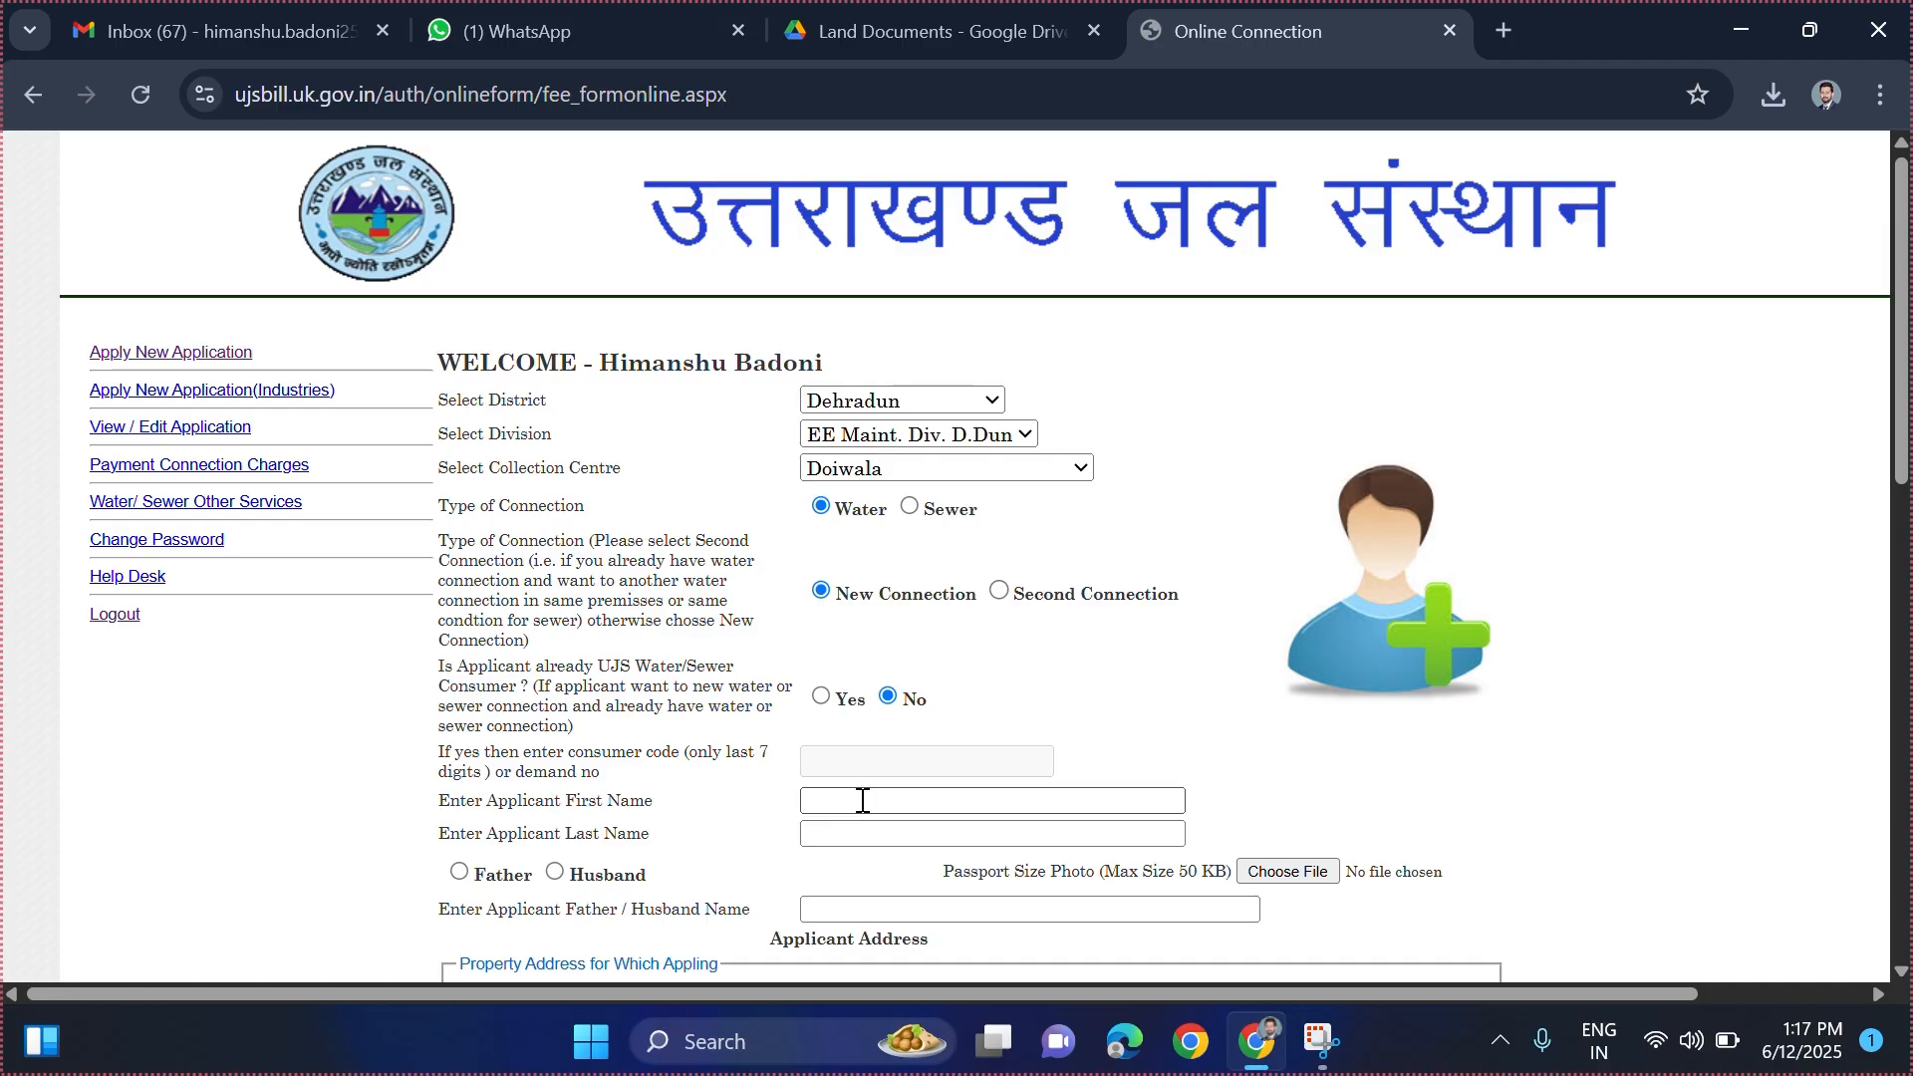
pyautogui.hotkey('shift', 'Tab')
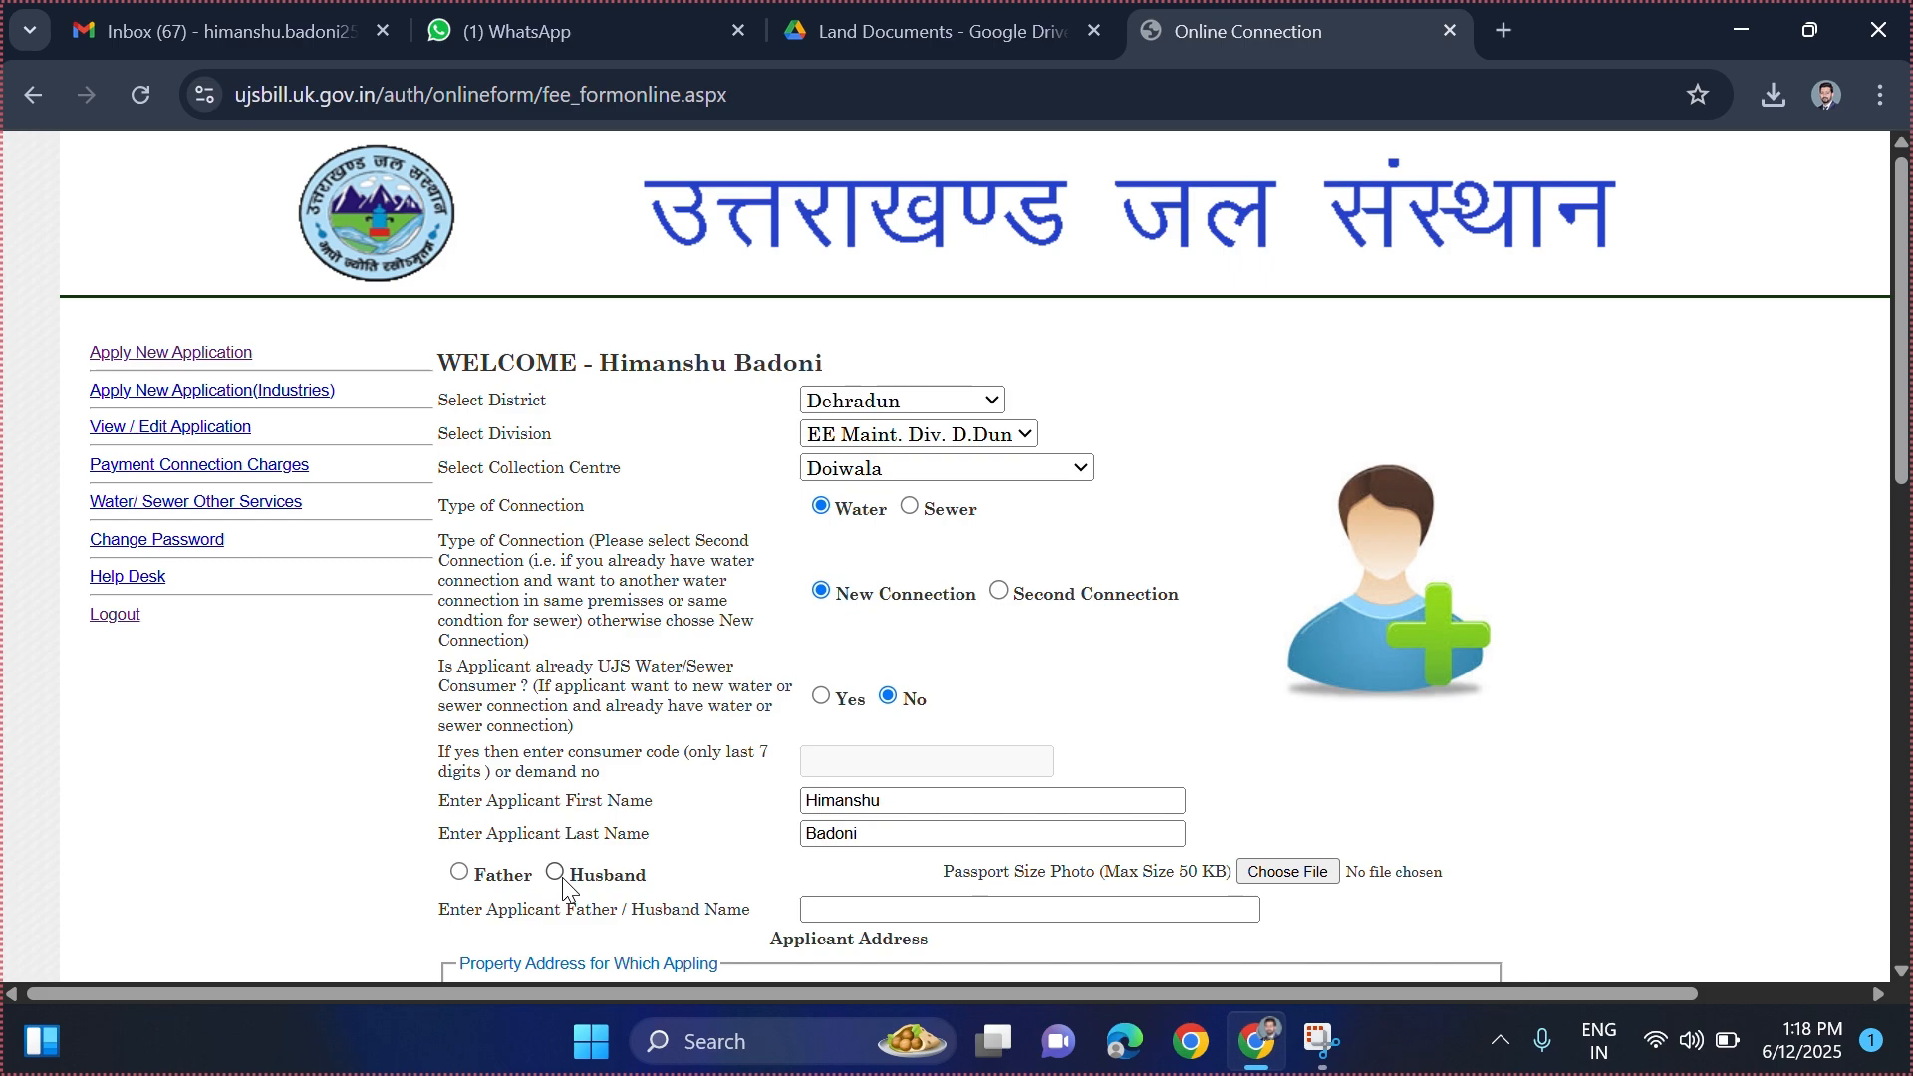
pyautogui.click(459, 871)
pyautogui.click(889, 911)
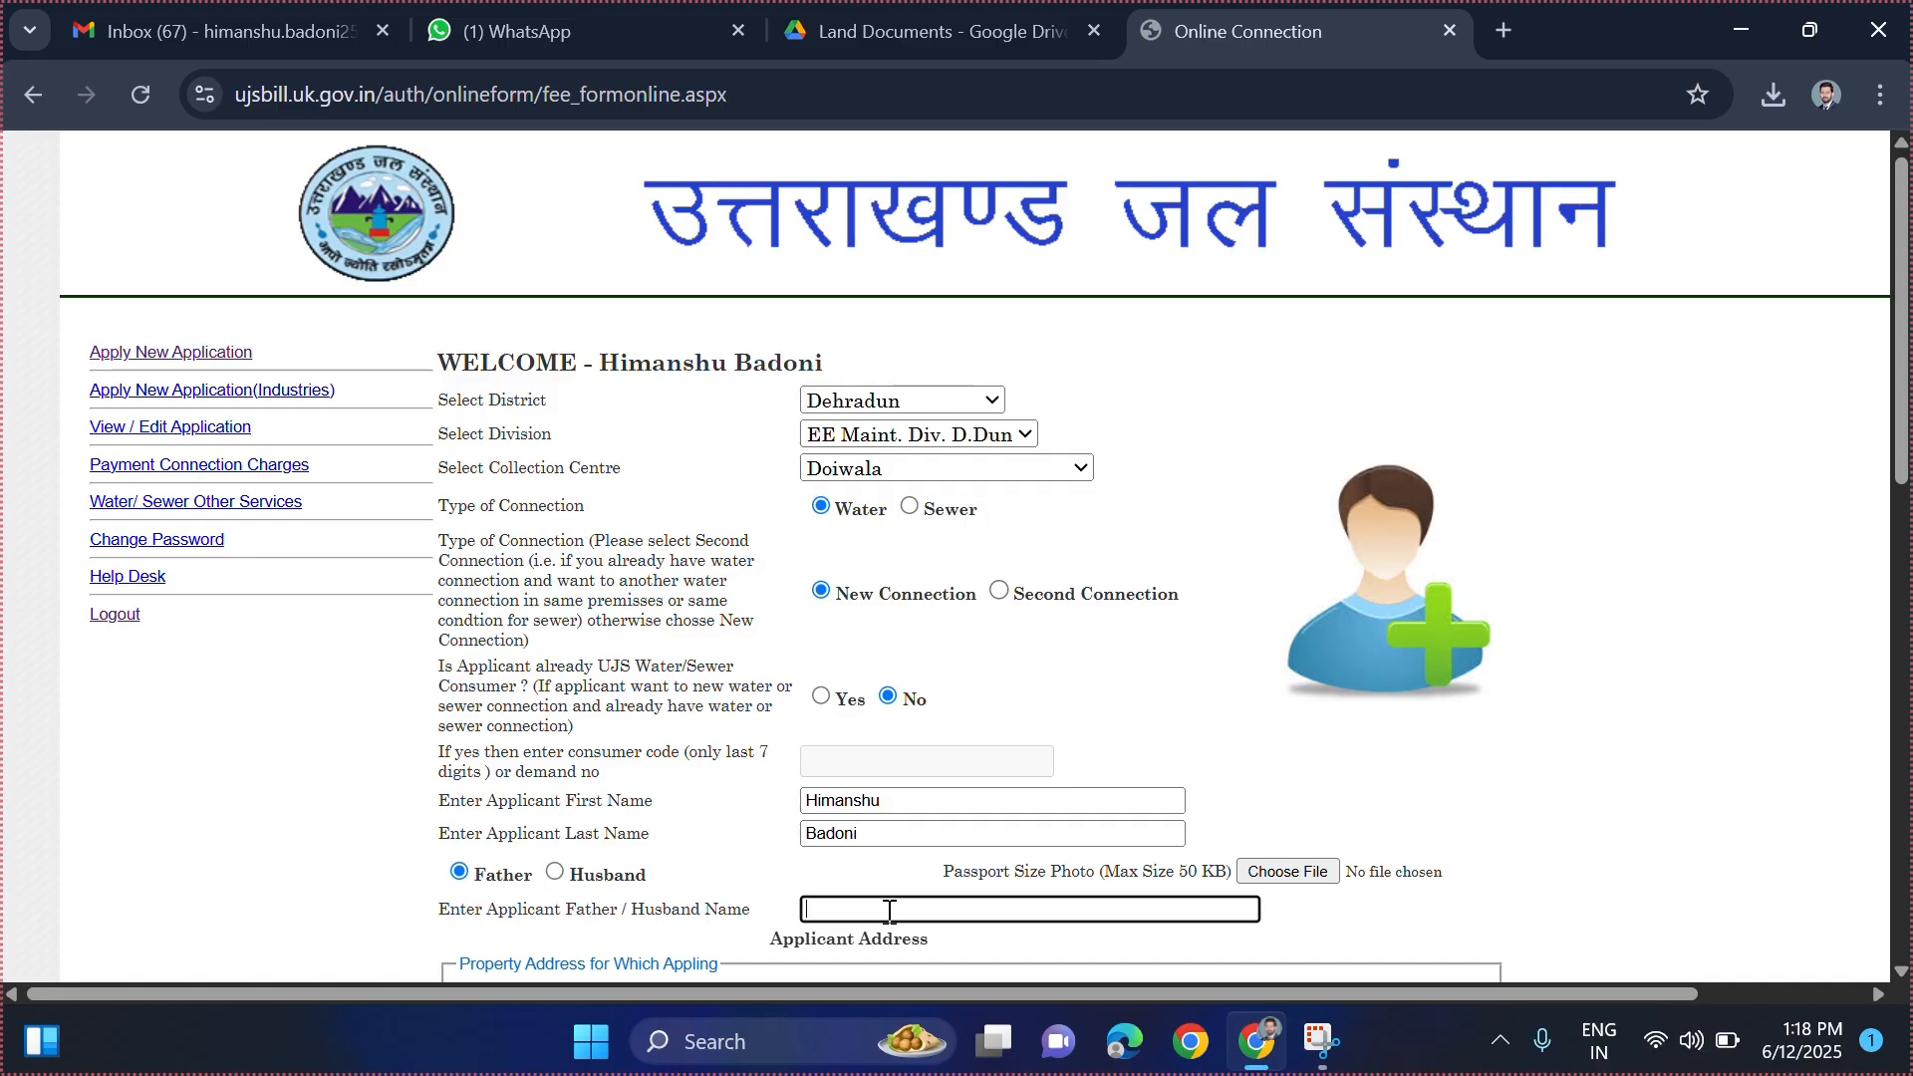
pyautogui.write('[blurred][blurred][blurred]')
pyautogui.click(1427, 915)
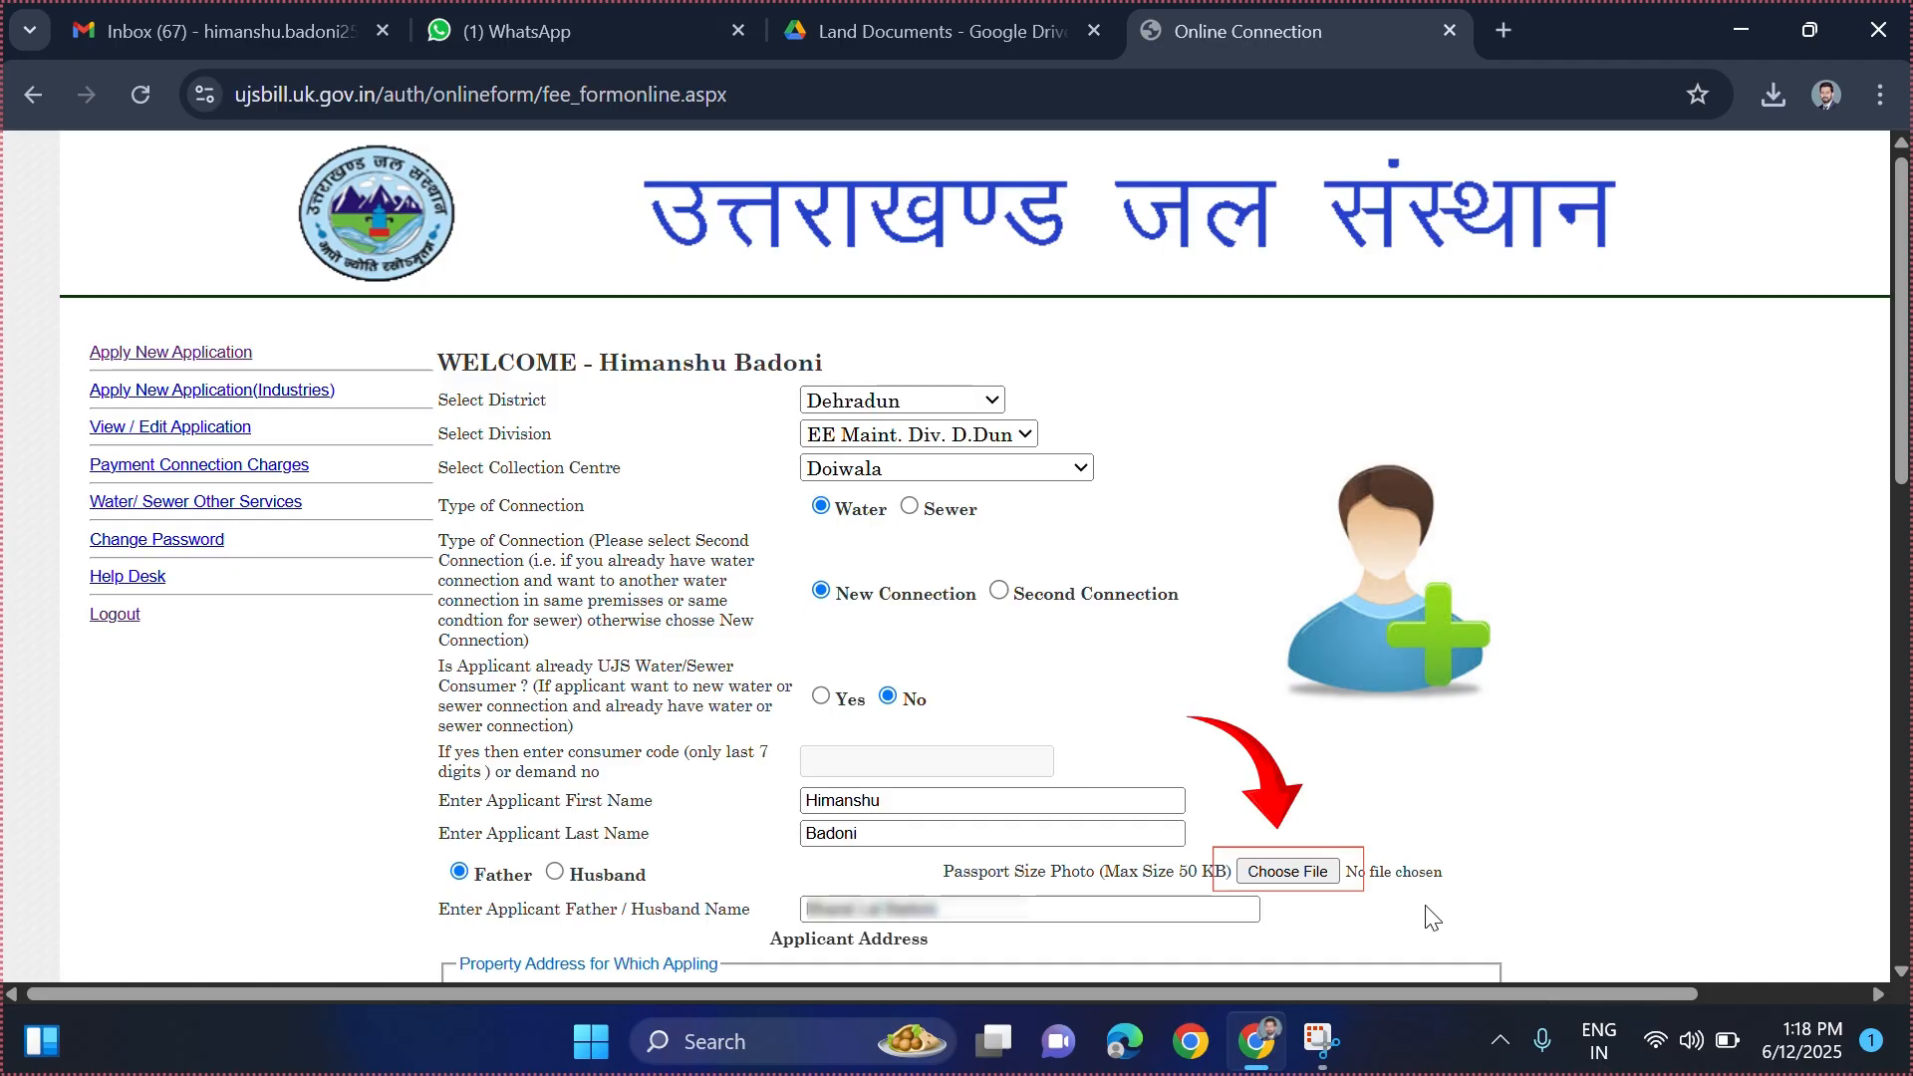
# - Try choosing a passport size photo file, leaving no photo attached
pyautogui.moveTo(944, 871); pyautogui.dragTo(1097, 873)
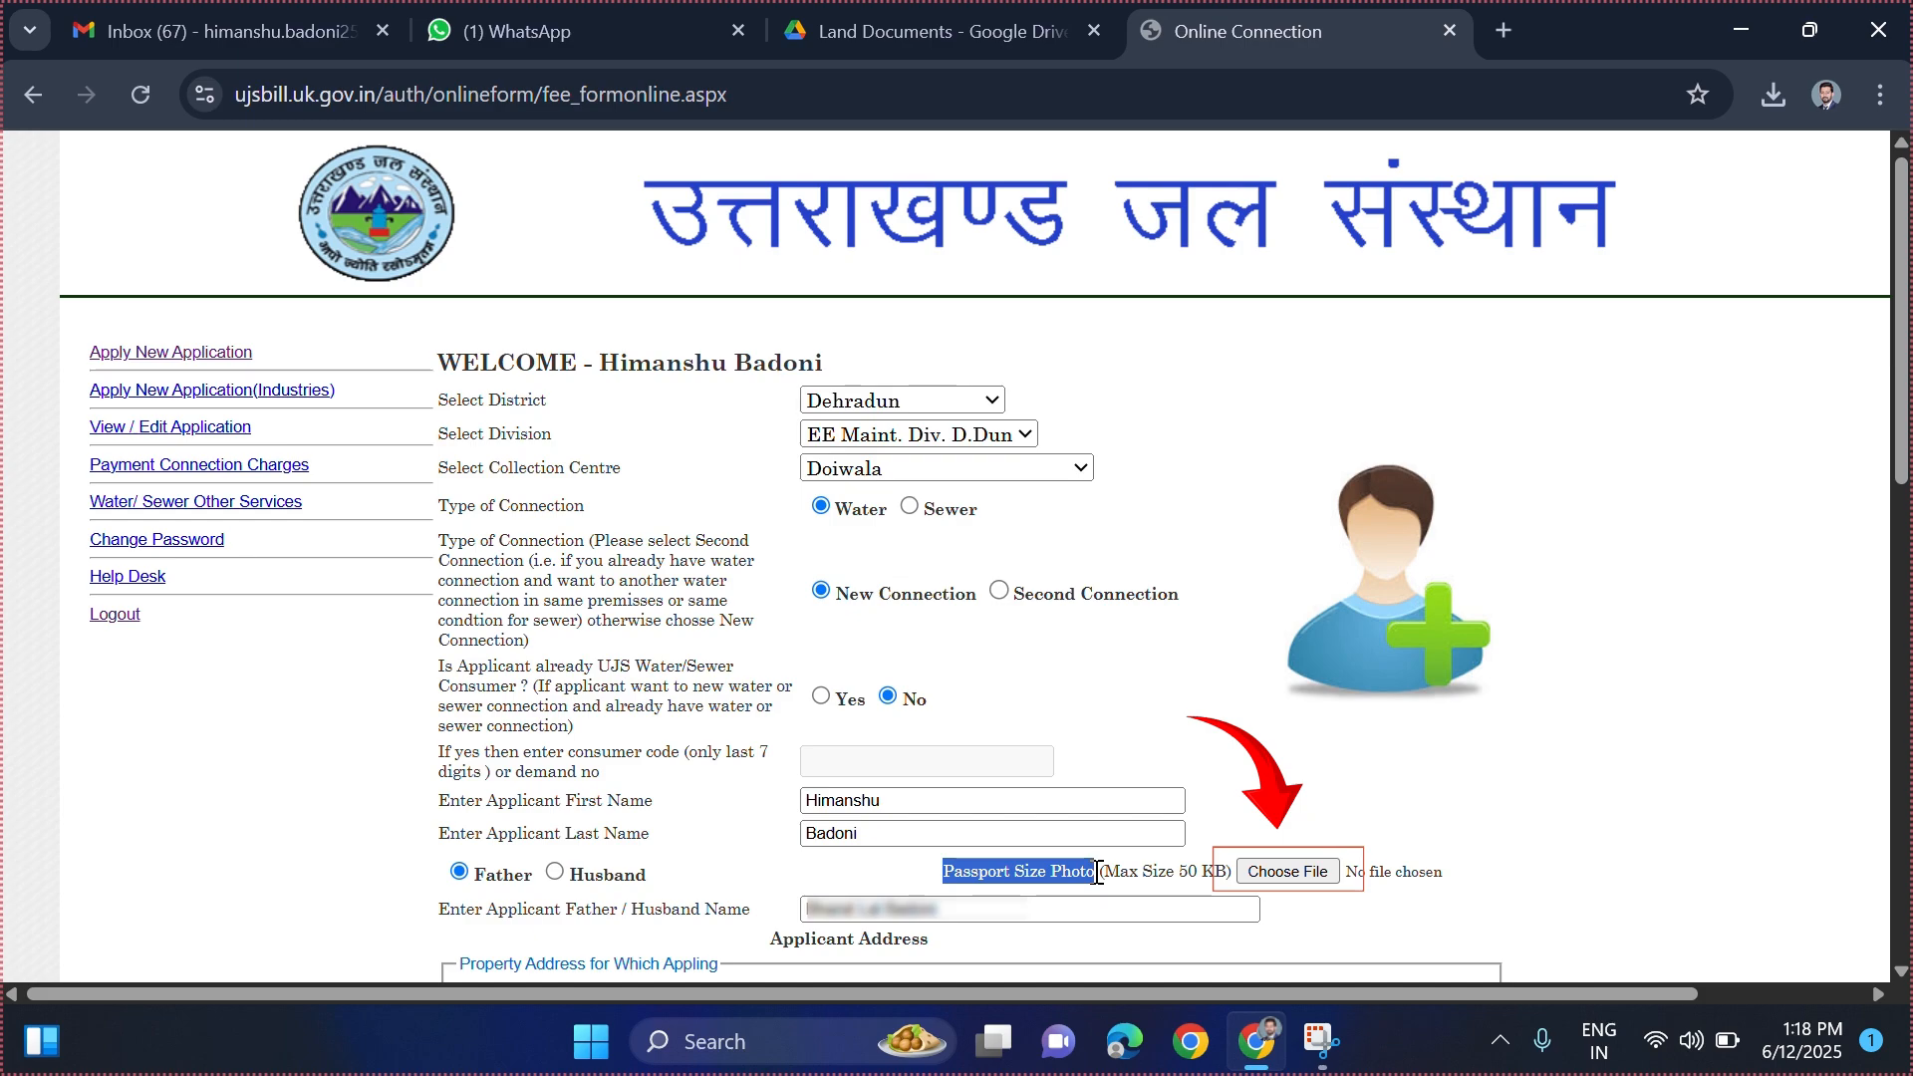
pyautogui.moveTo(1103, 873); pyautogui.dragTo(1226, 872)
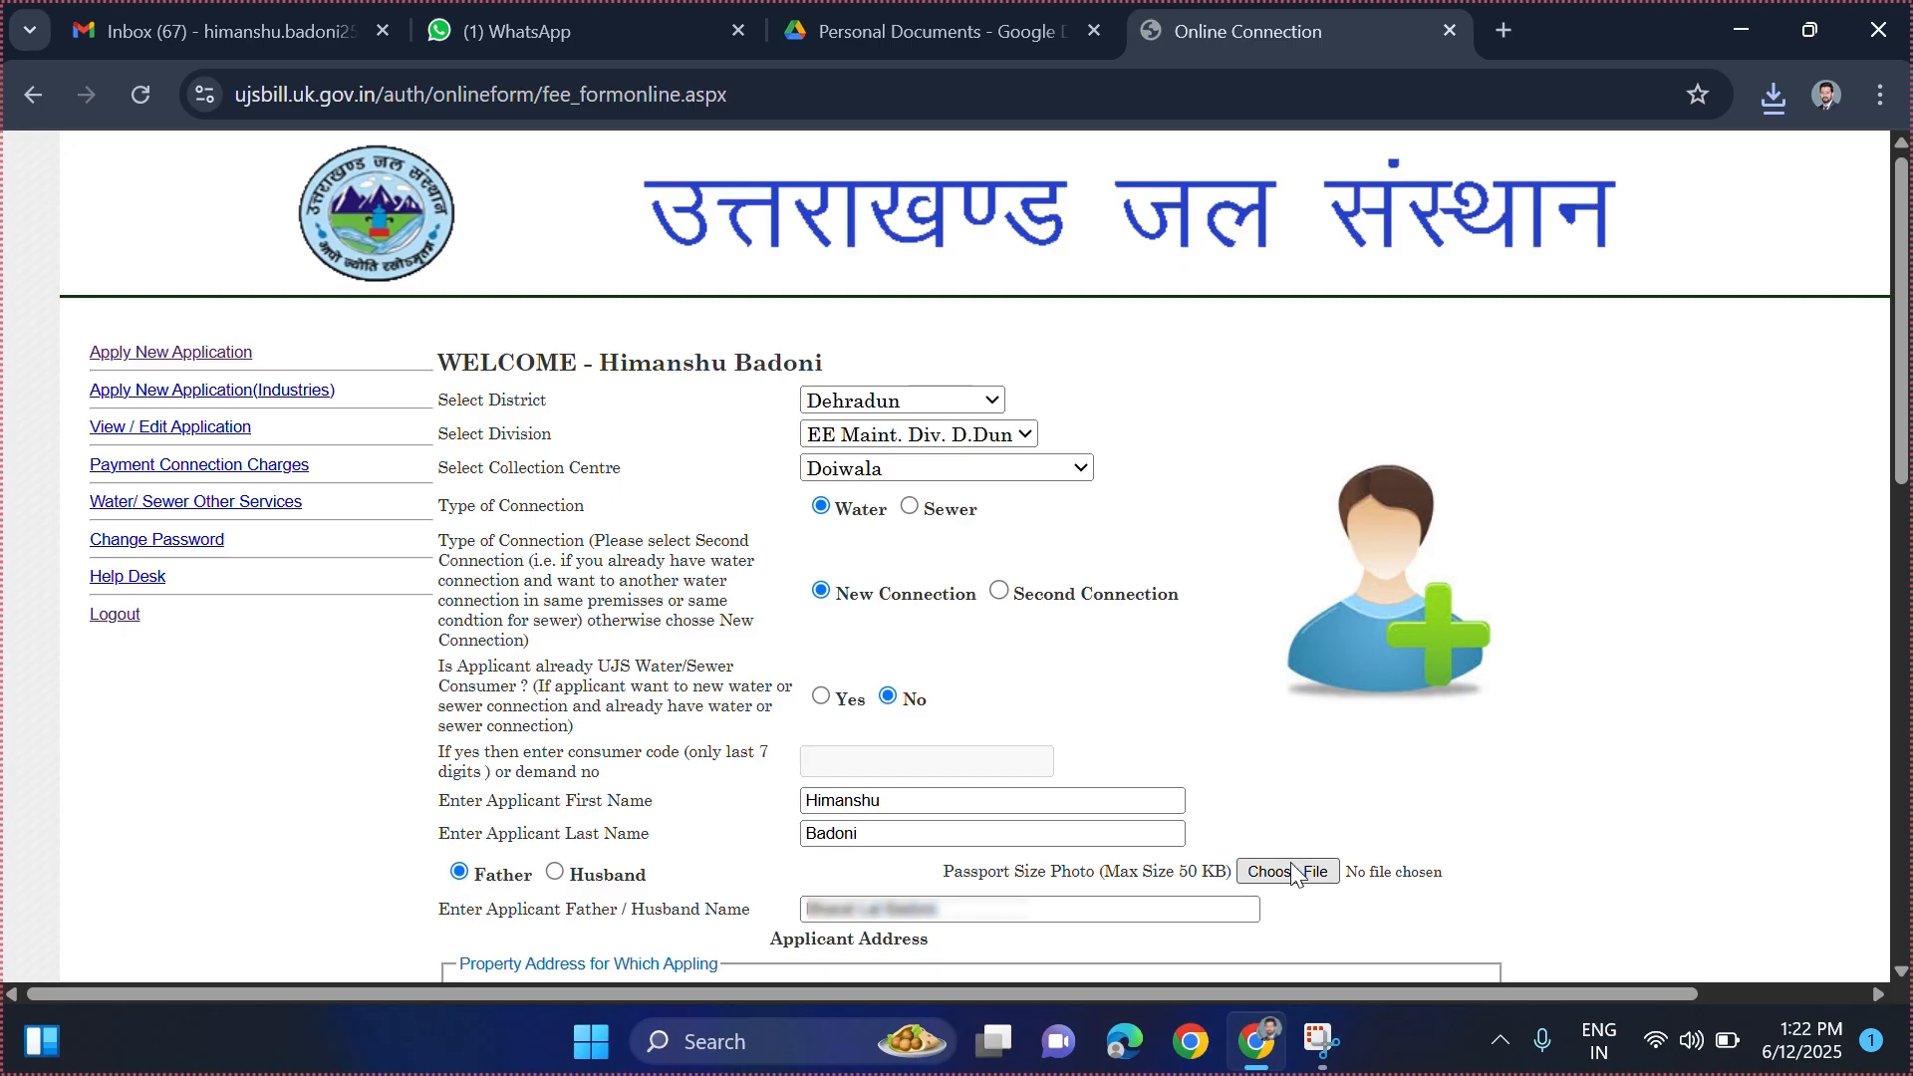
pyautogui.click(1299, 872)
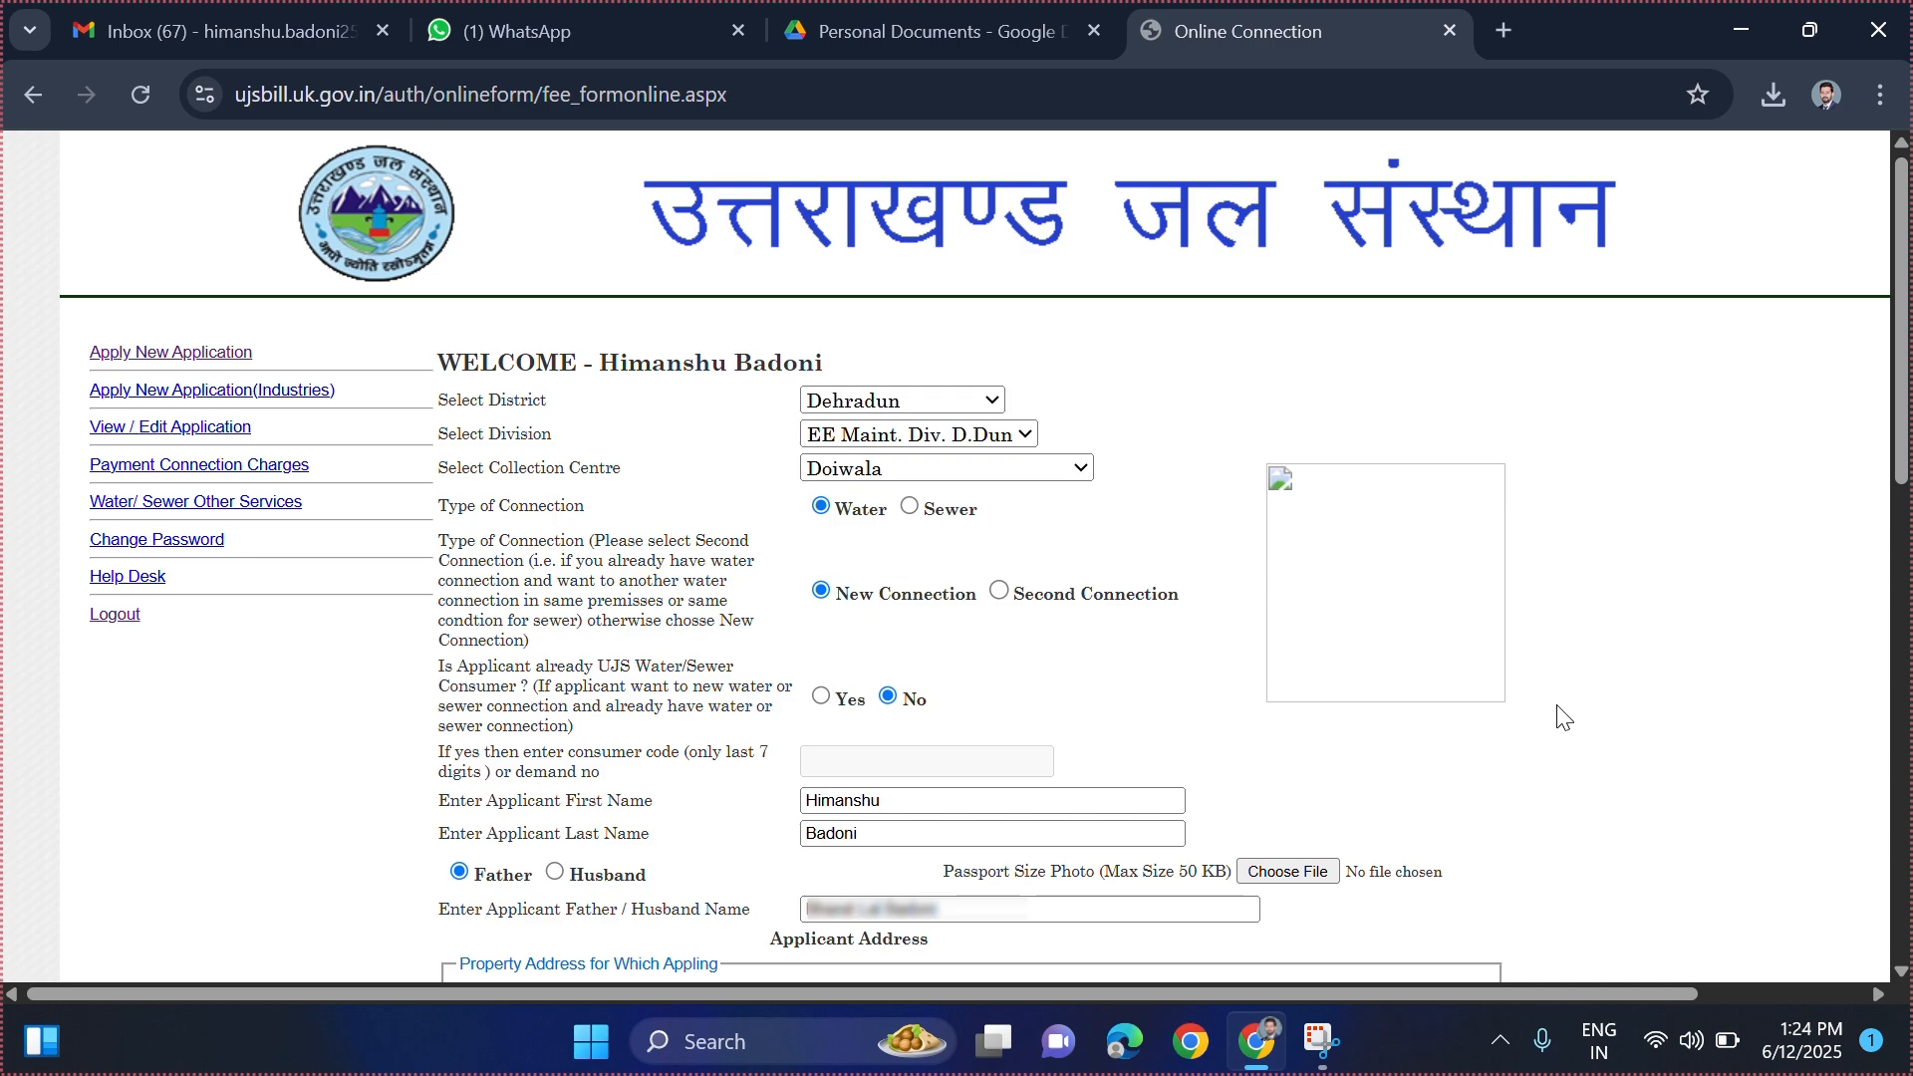
# - Fill the property and present address fields, leaving property house number and street blank
pyautogui.scroll(-7, 1562, 718)
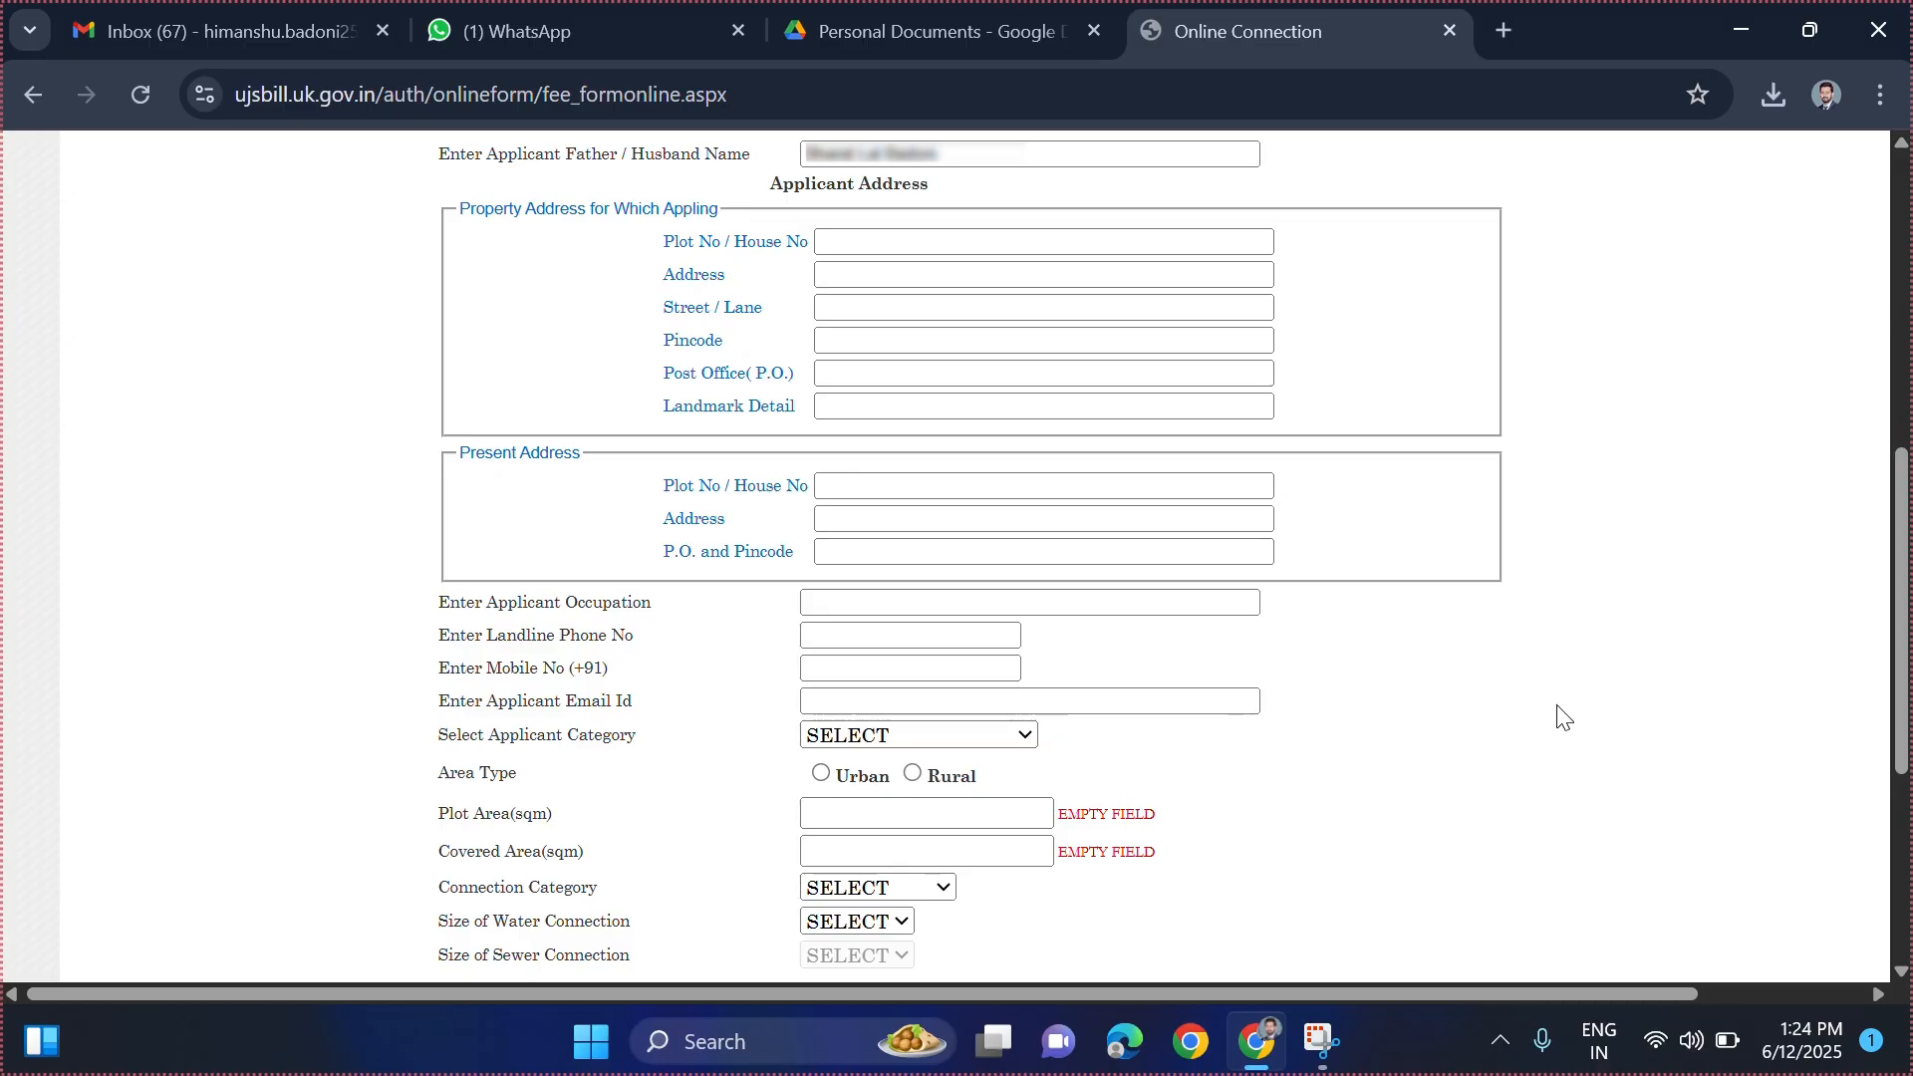
pyautogui.click(867, 242)
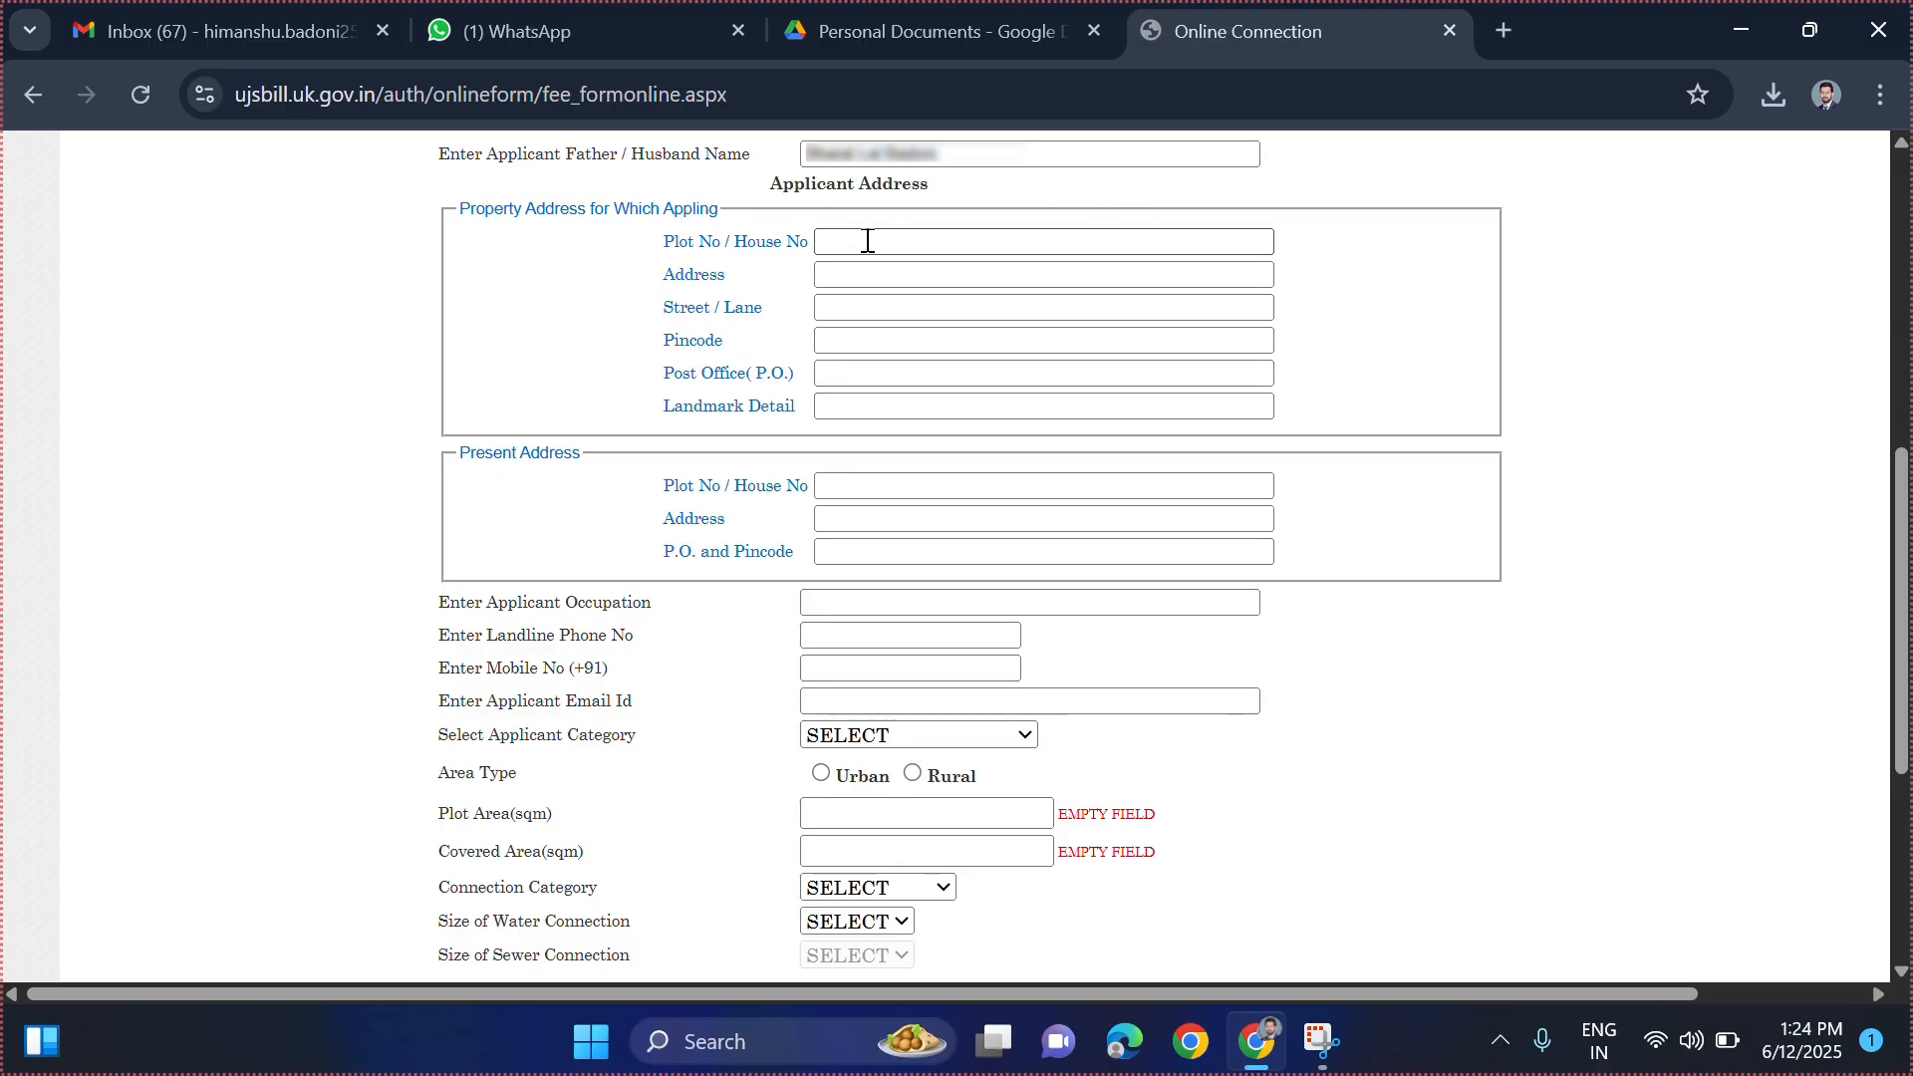
pyautogui.click(948, 307)
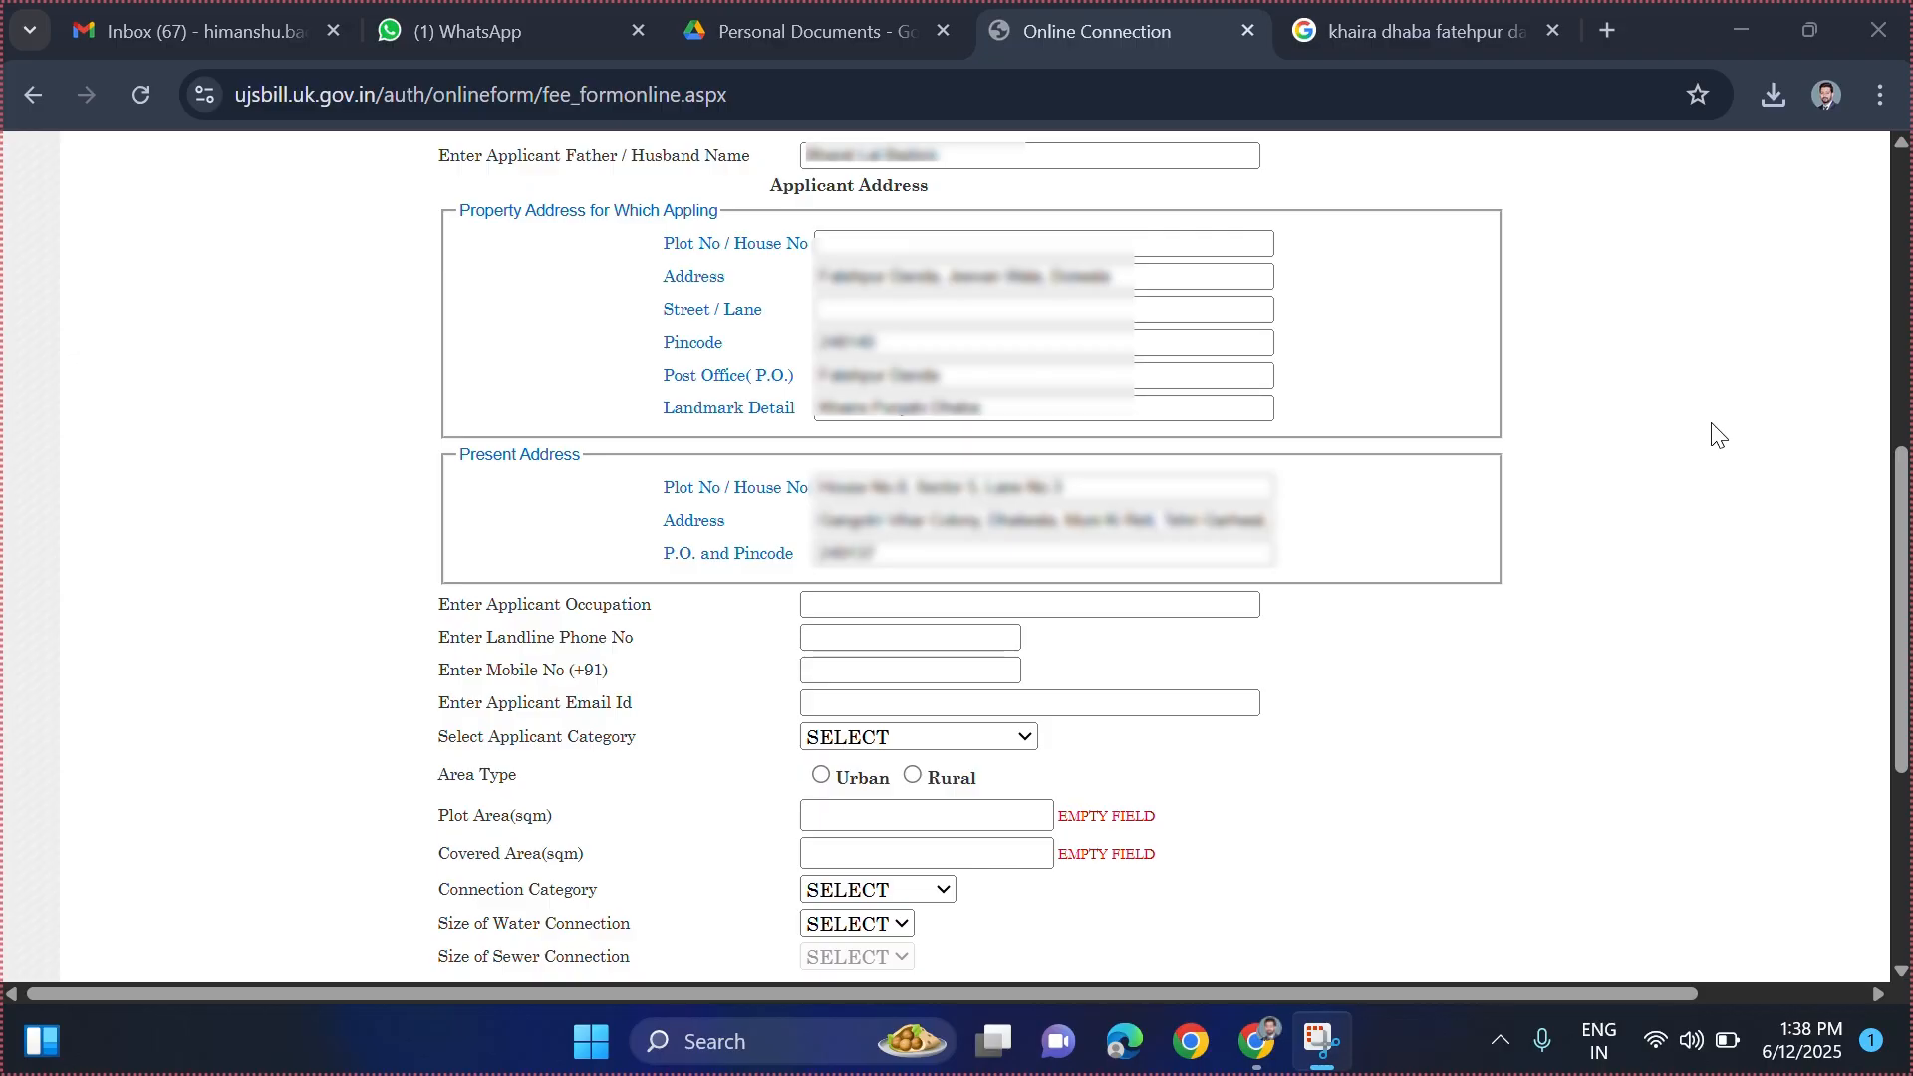
pyautogui.moveTo(441, 604); pyautogui.dragTo(679, 606)
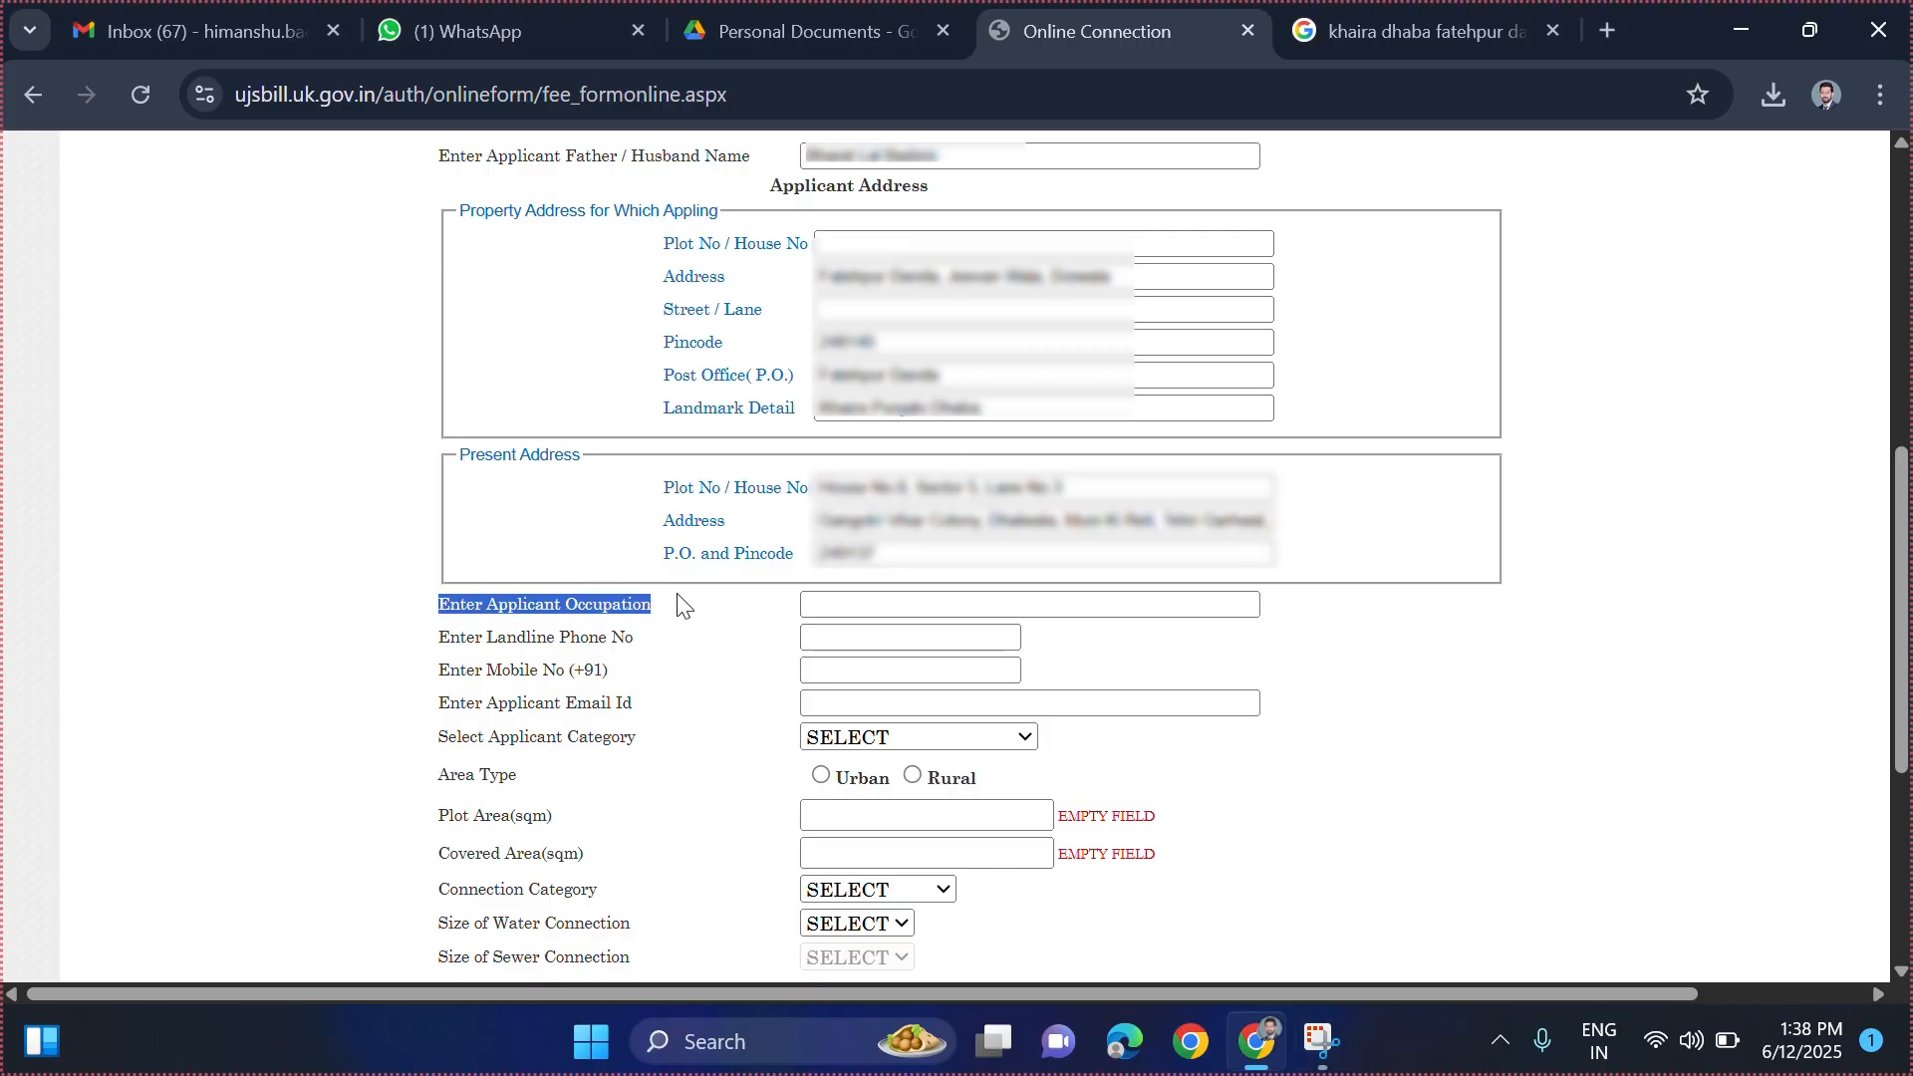
# - Enter 'Private Job' as occupation, plus the applicant's mobile number and e-mail address
pyautogui.click(858, 606)
pyautogui.write('Private')
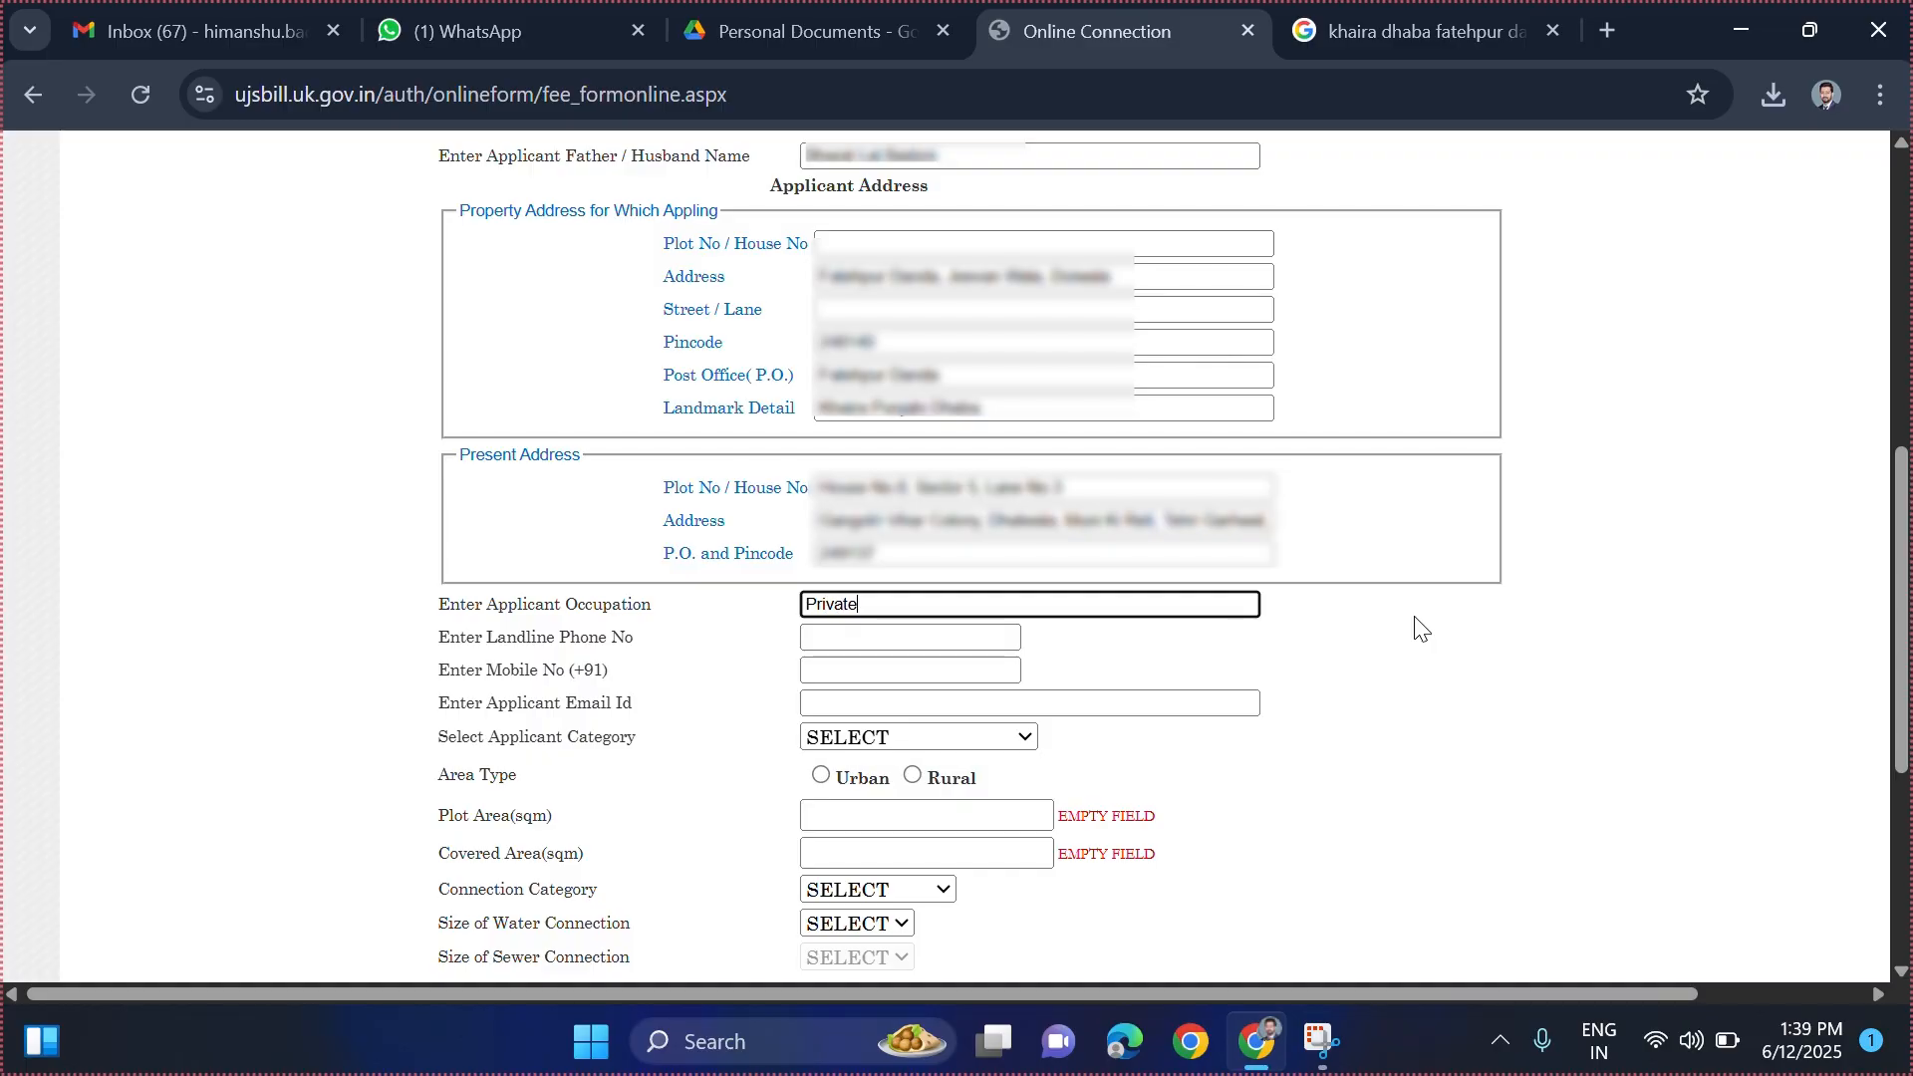
pyautogui.write(' Job')
pyautogui.click(1420, 627)
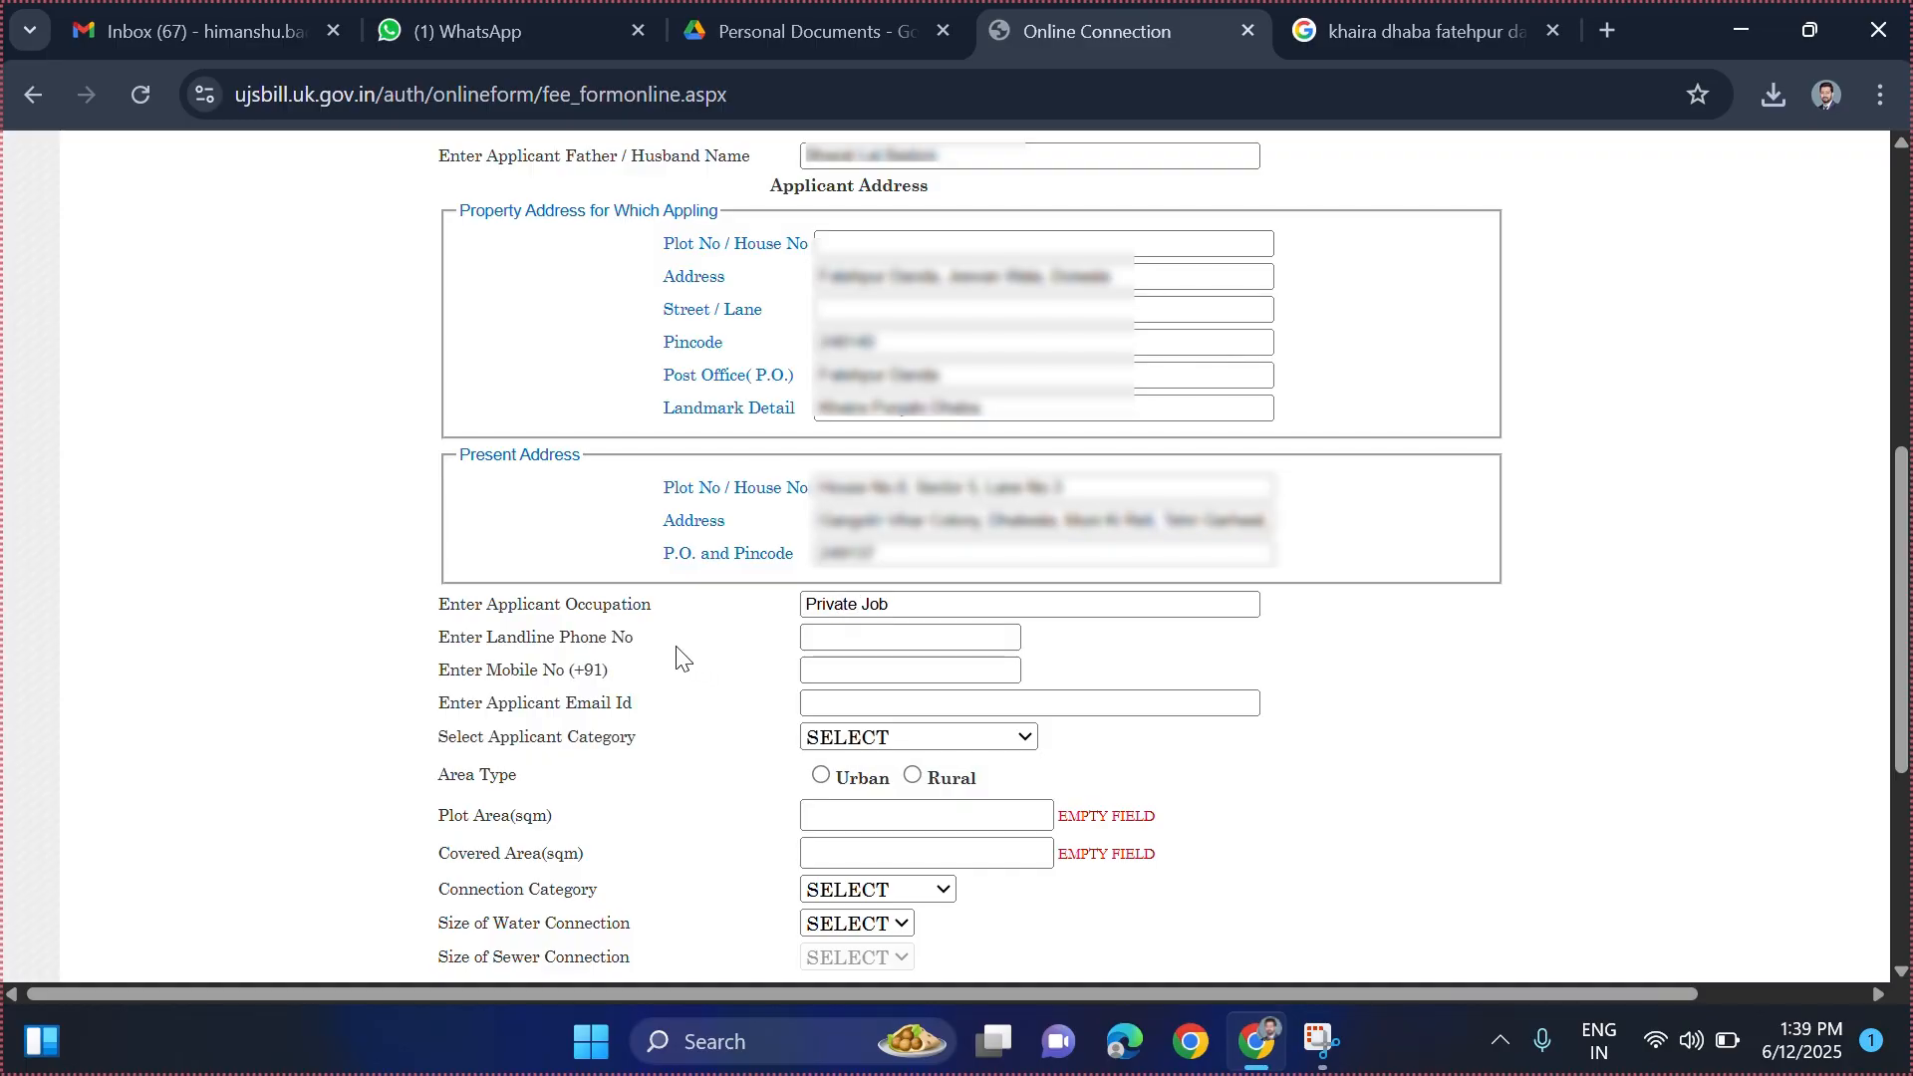
pyautogui.moveTo(634, 643)
pyautogui.mouseDown()
pyautogui.moveTo(439, 636)
pyautogui.moveTo(462, 665)
pyautogui.moveTo(603, 663)
pyautogui.mouseUp()
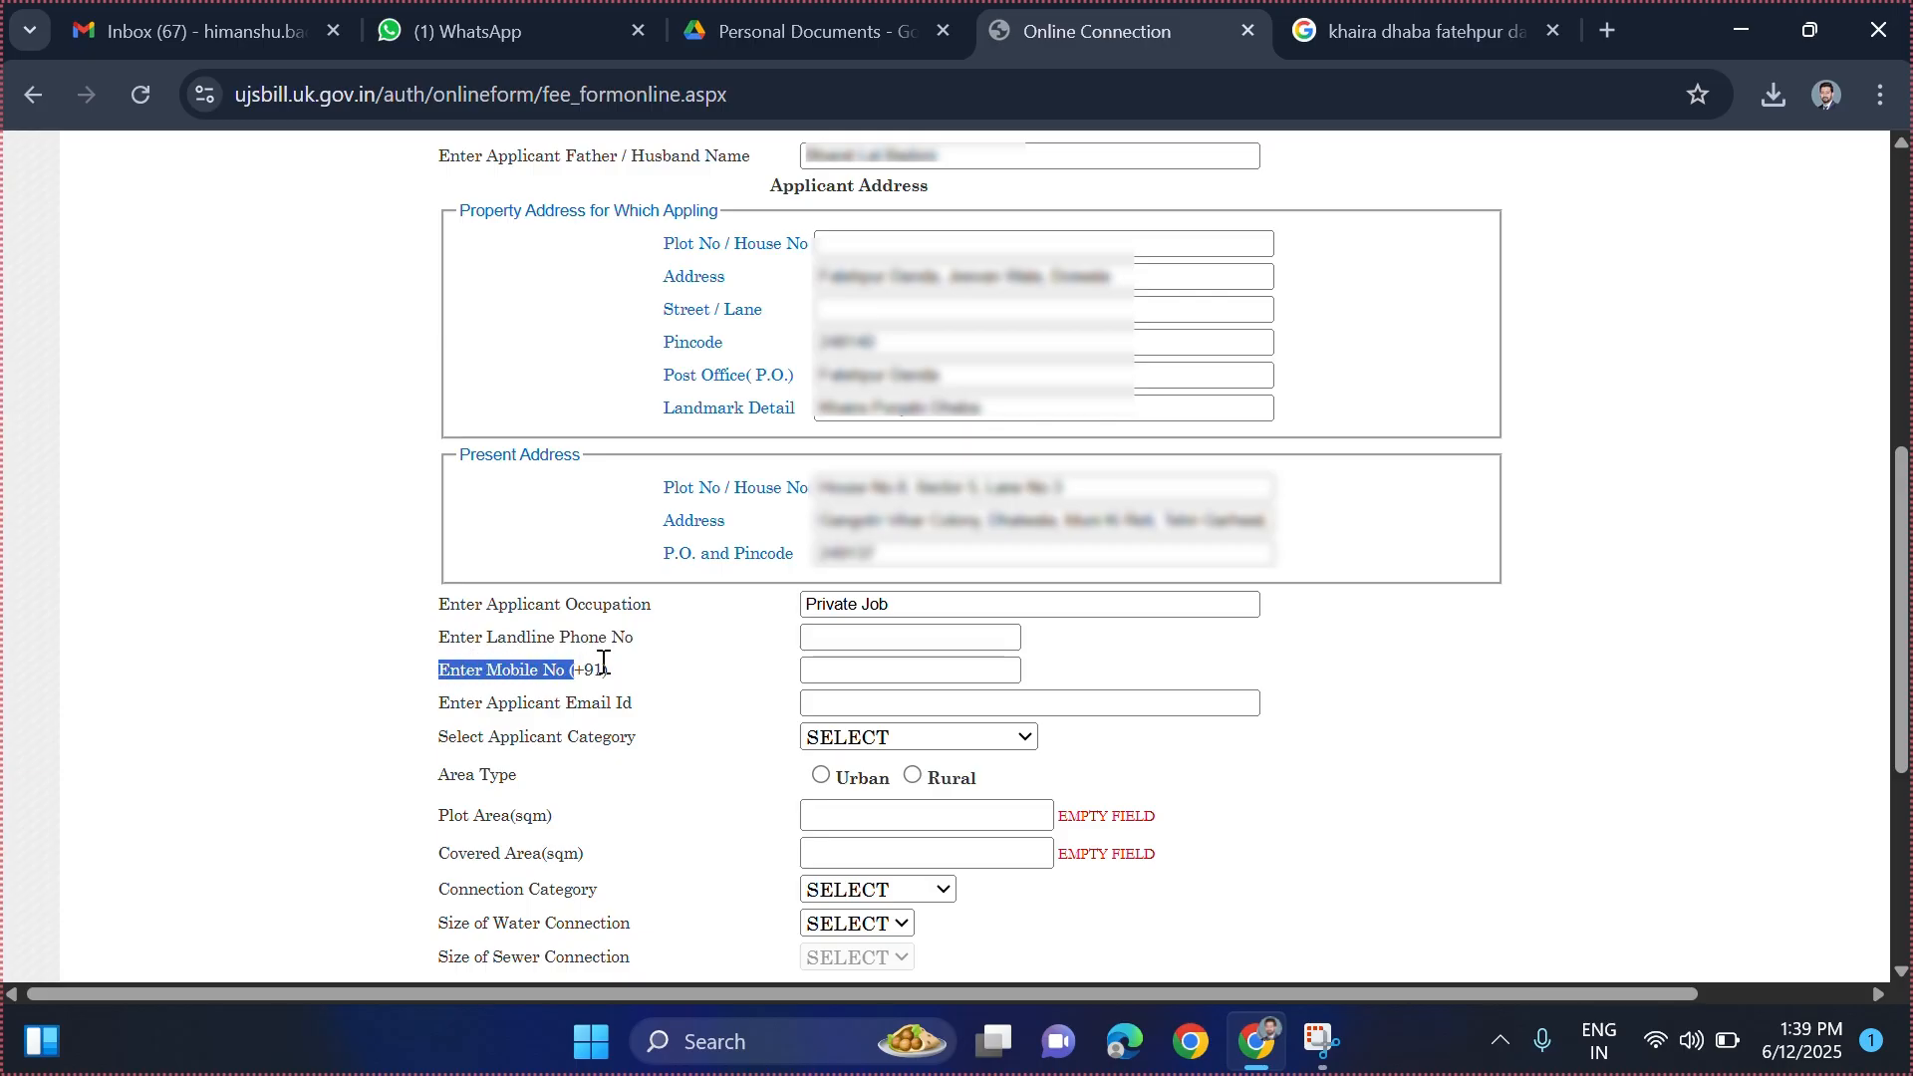
pyautogui.click(854, 670)
pyautogui.write('**********')
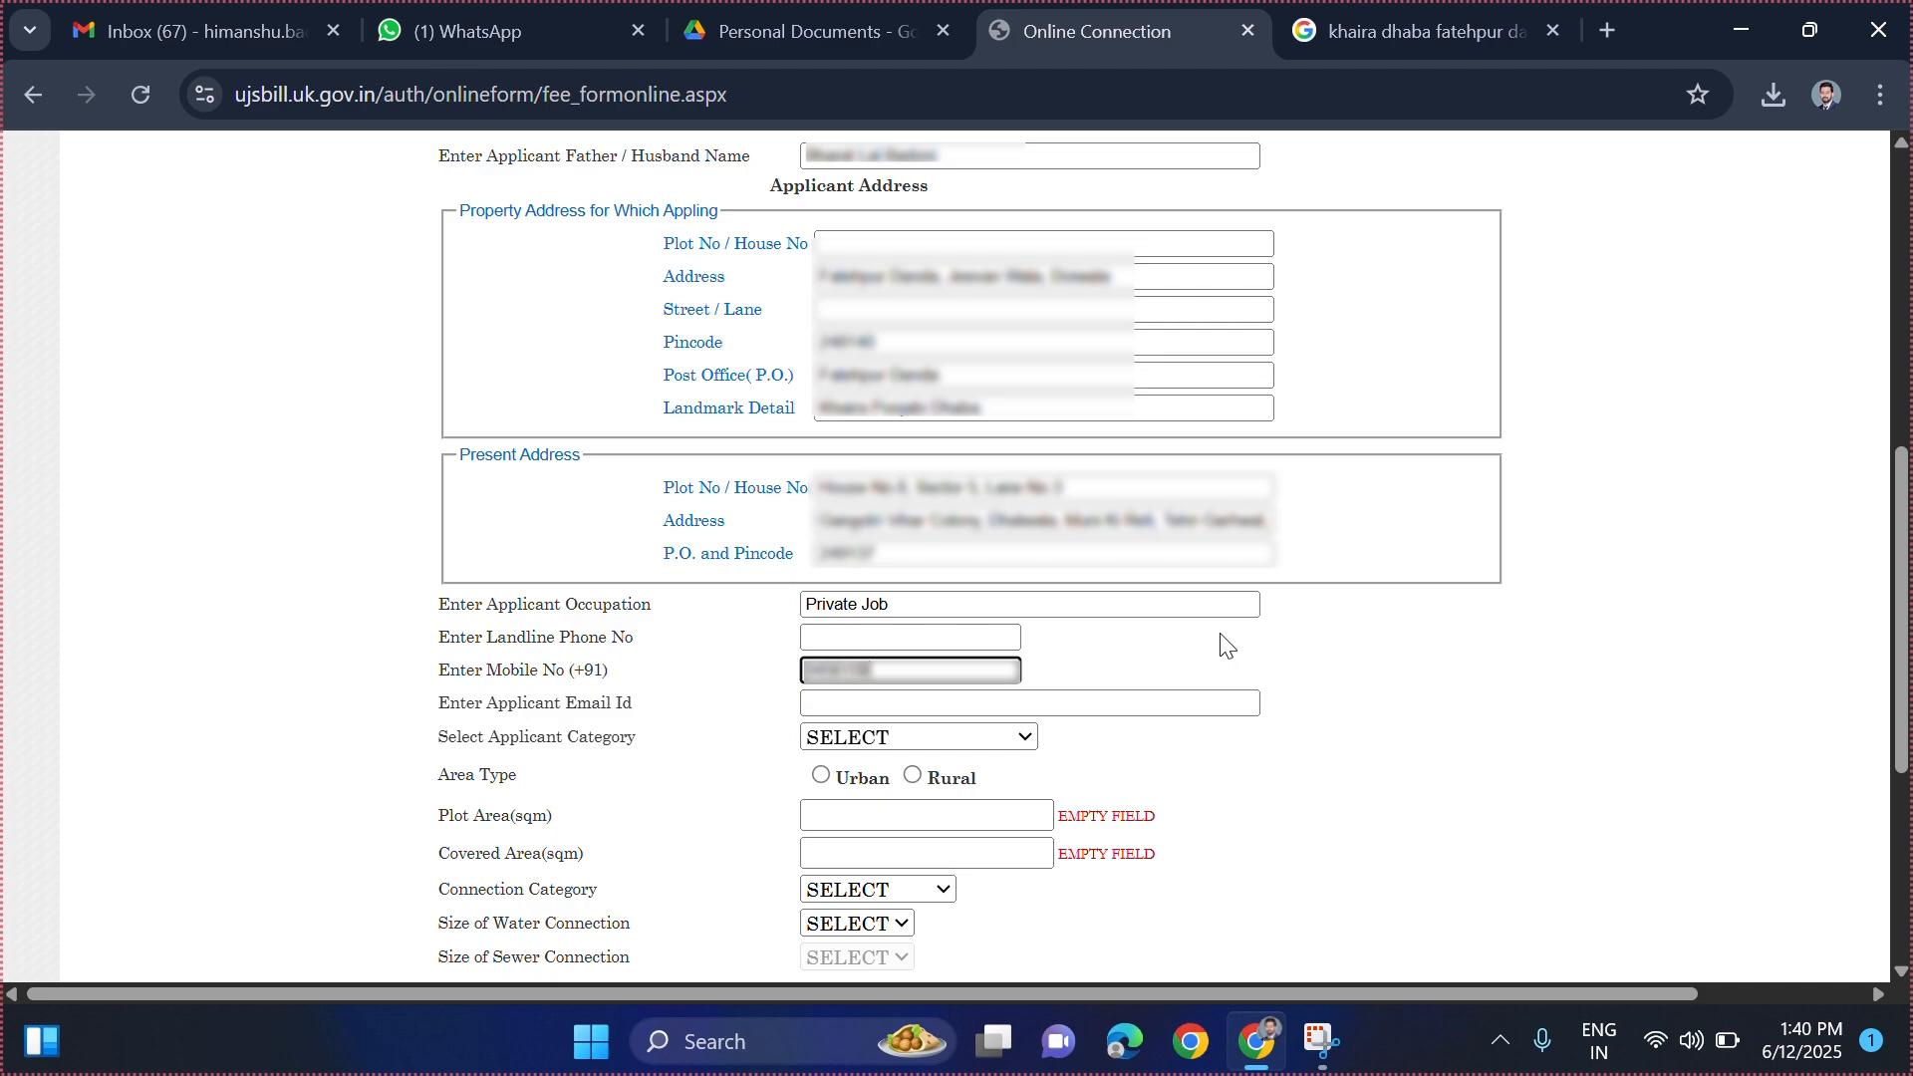
pyautogui.click(1169, 652)
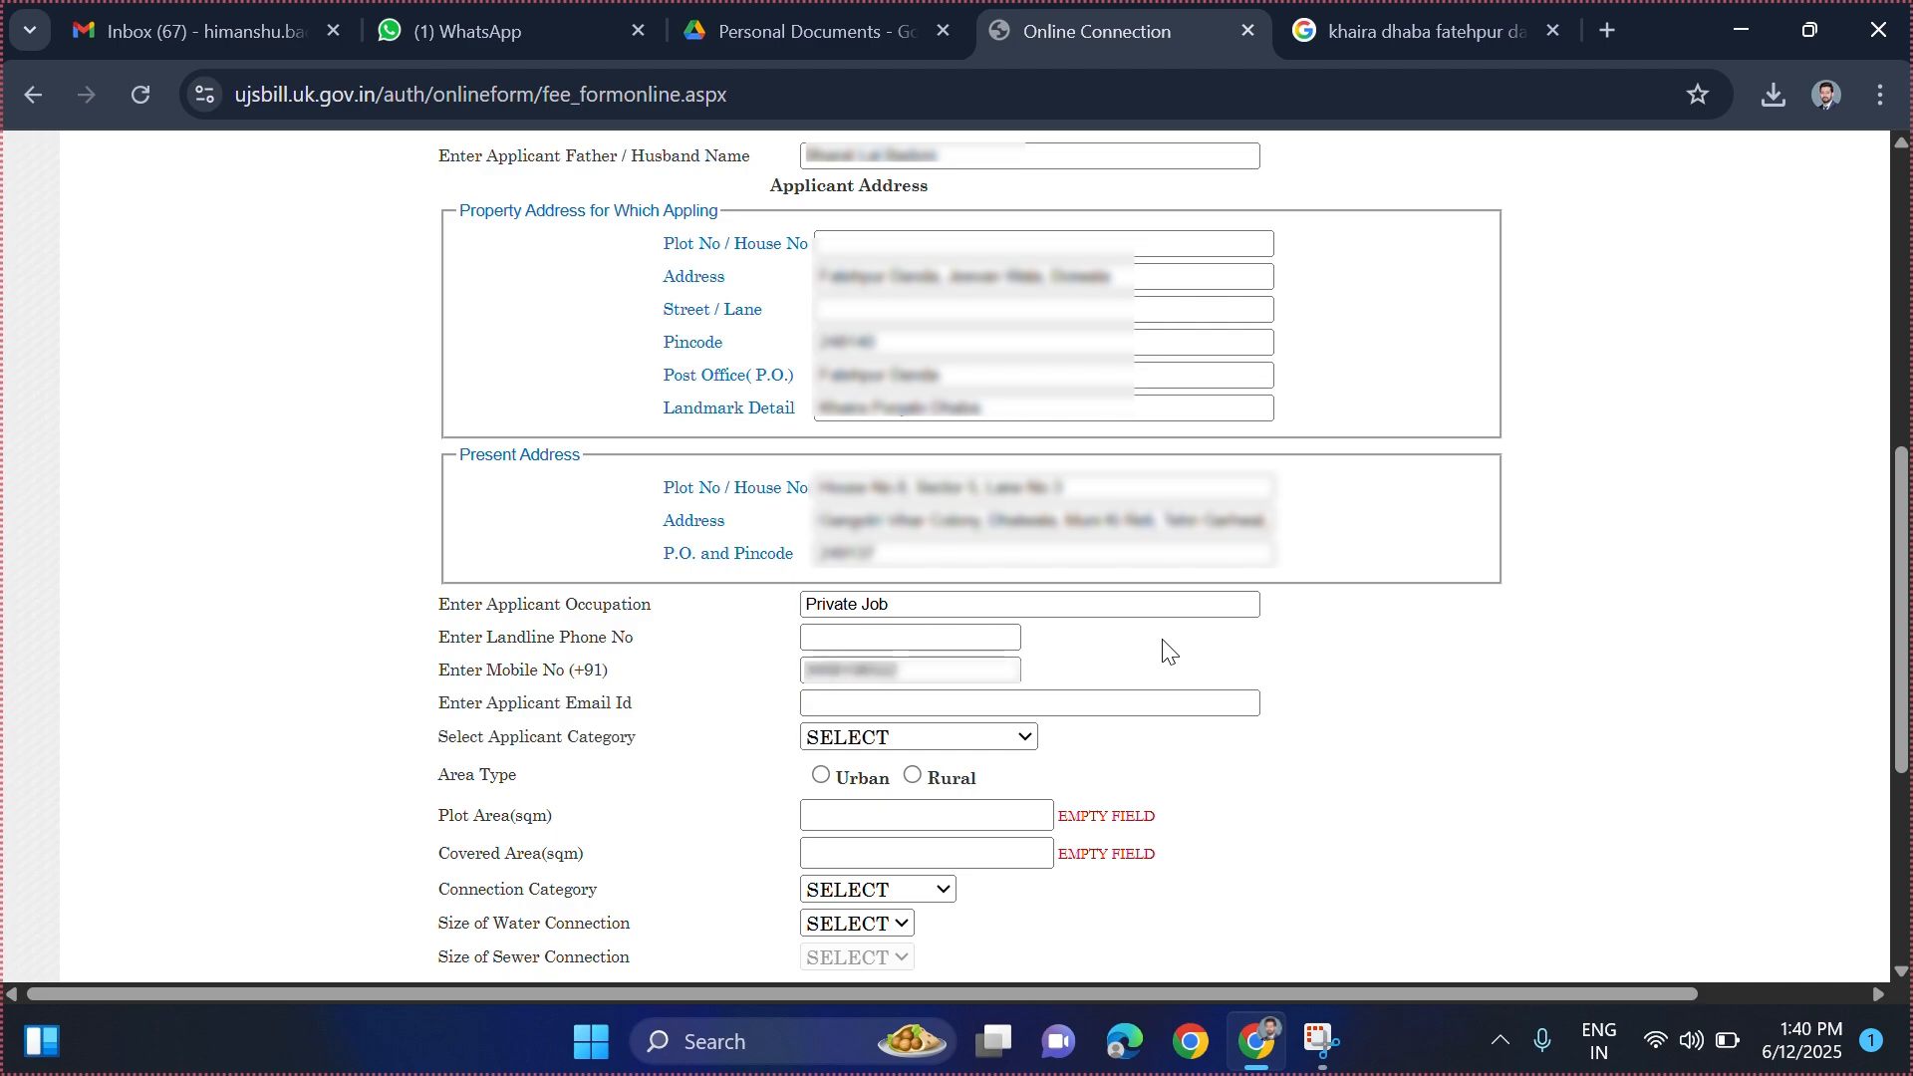
pyautogui.click(903, 704)
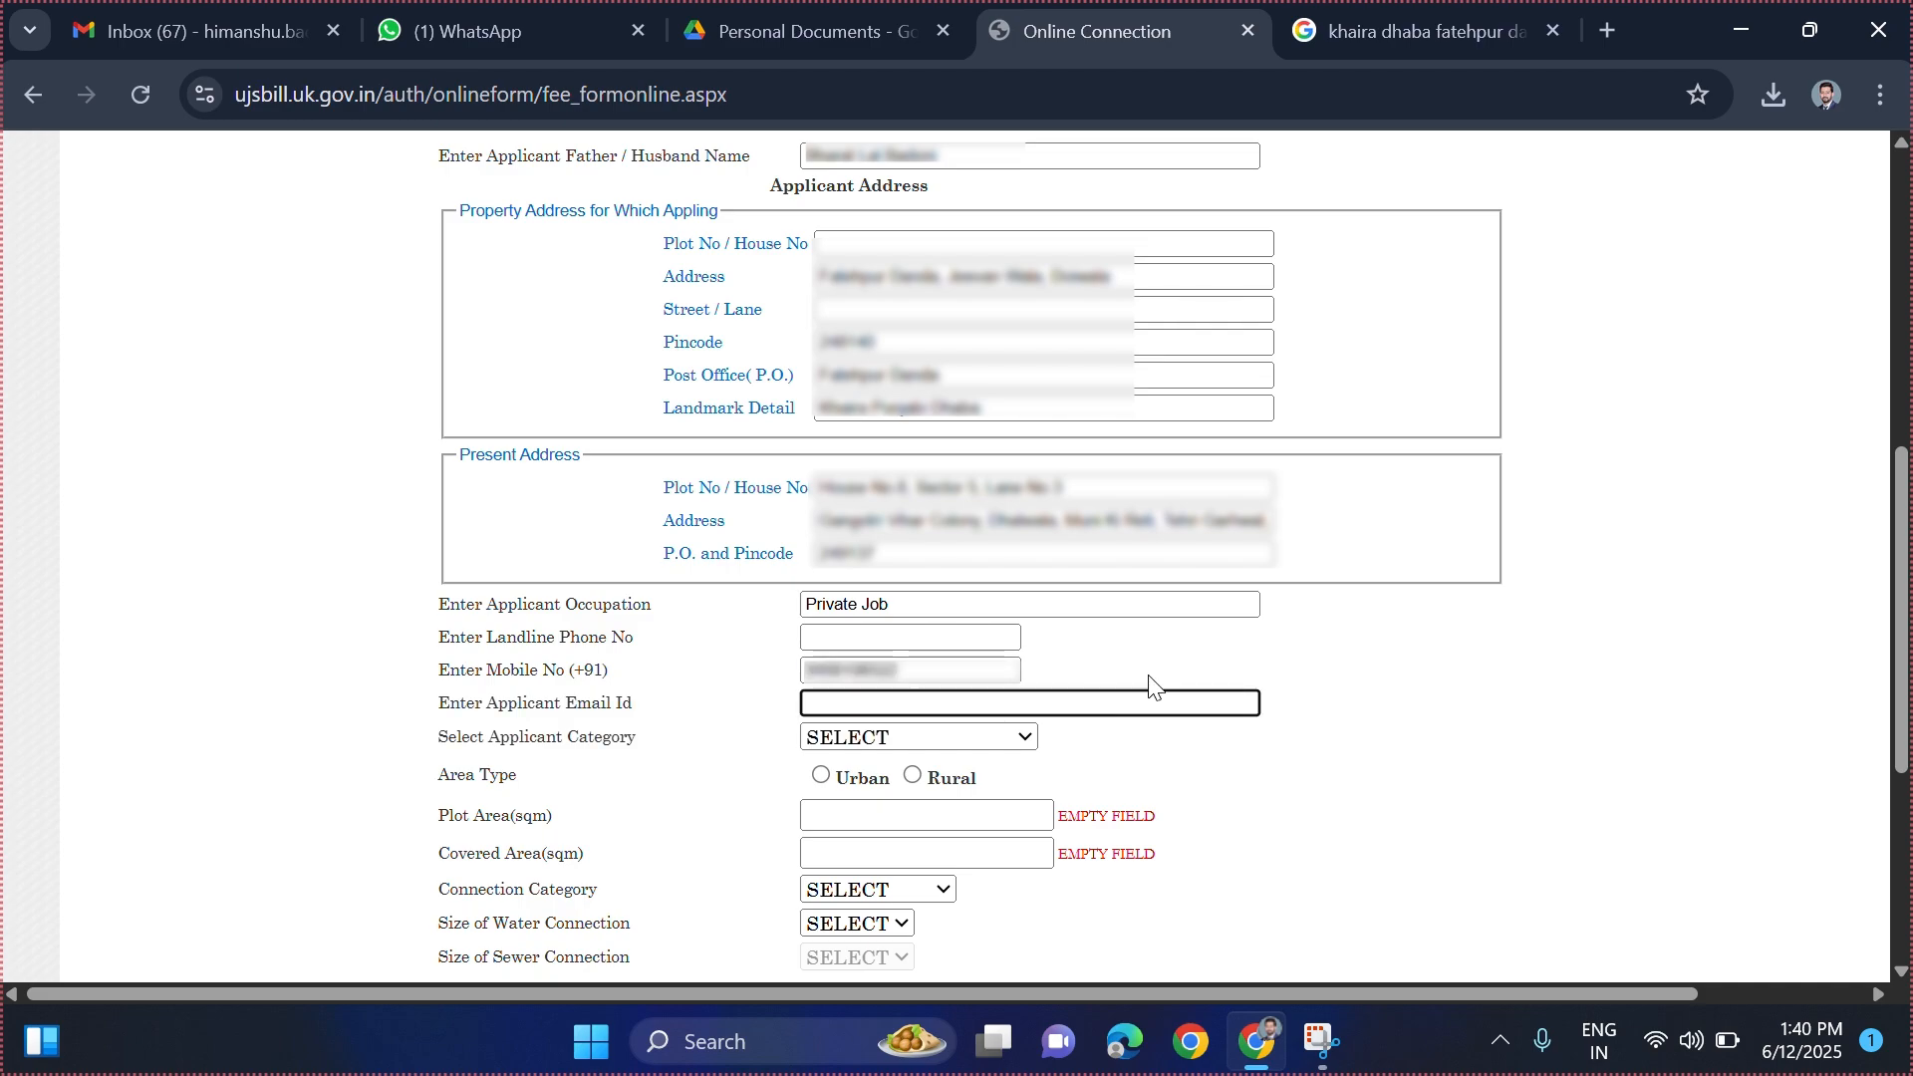
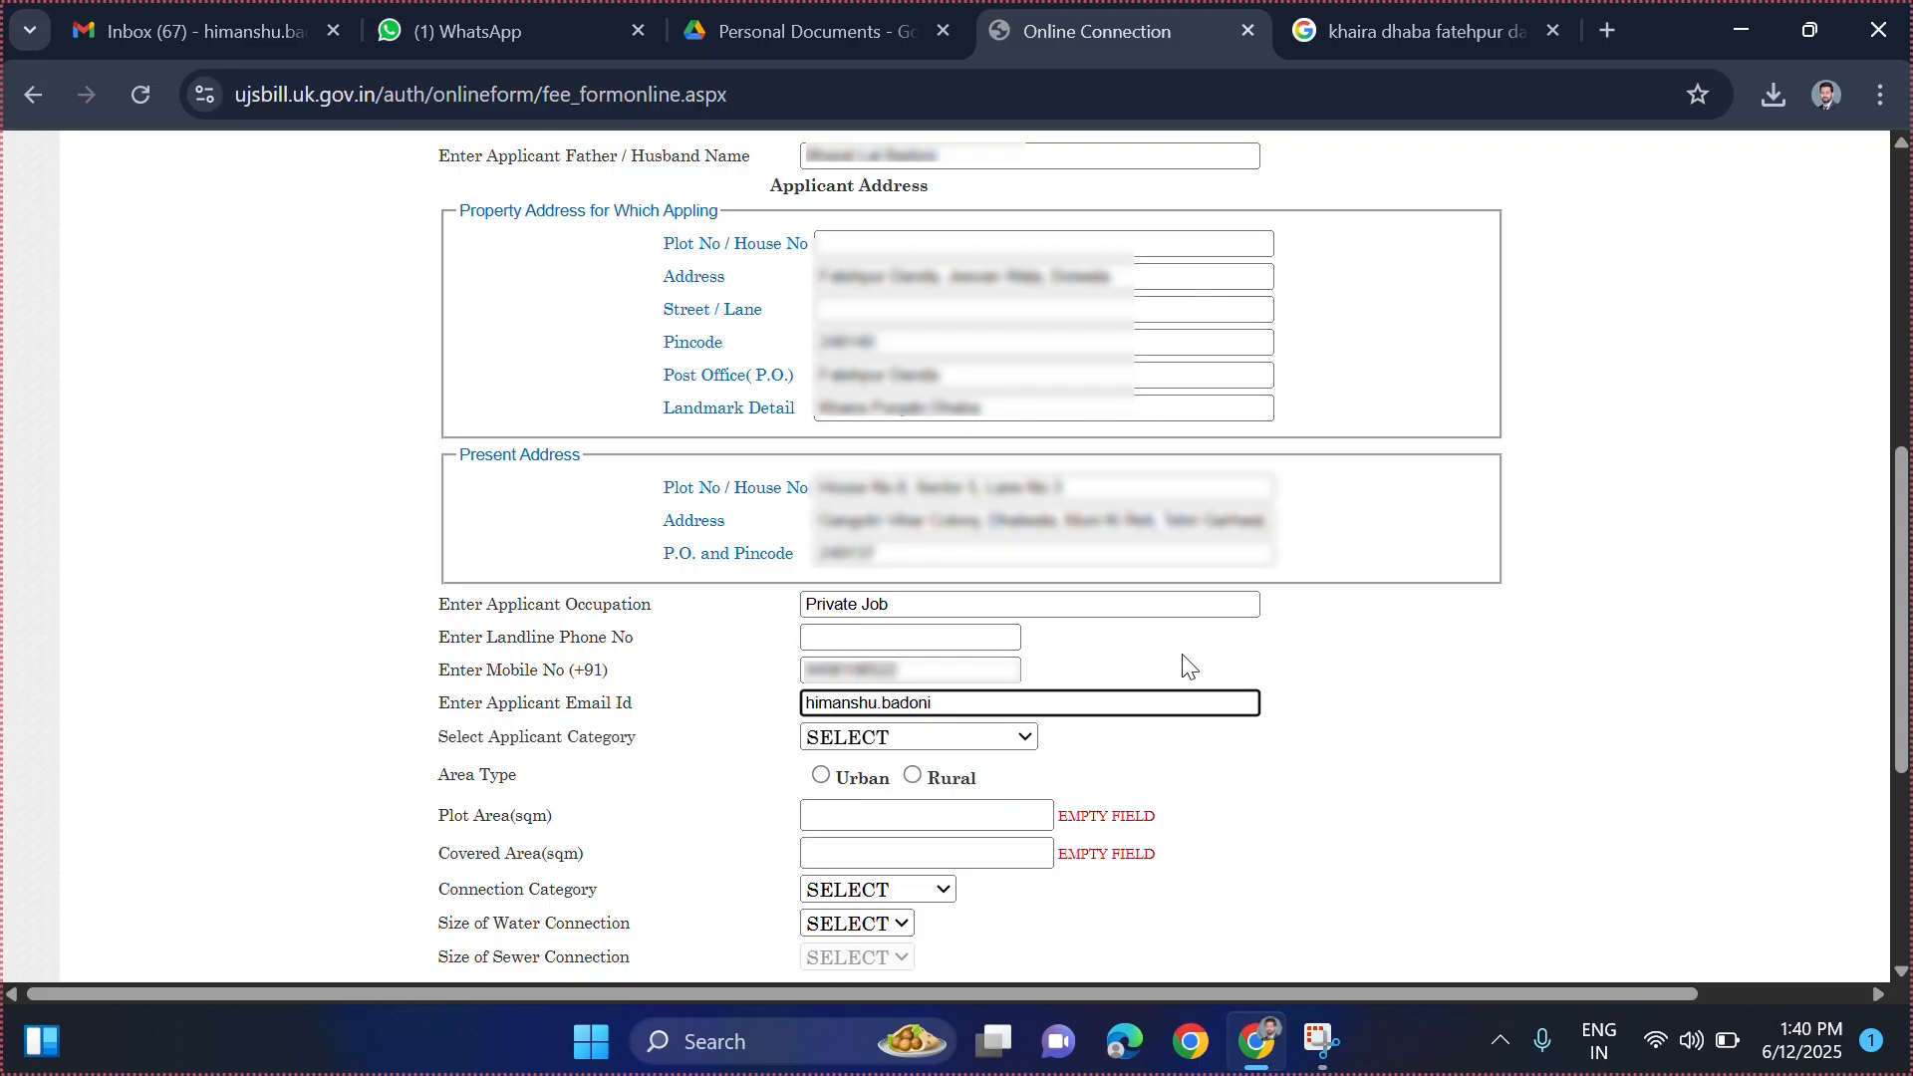
pyautogui.click(1309, 739)
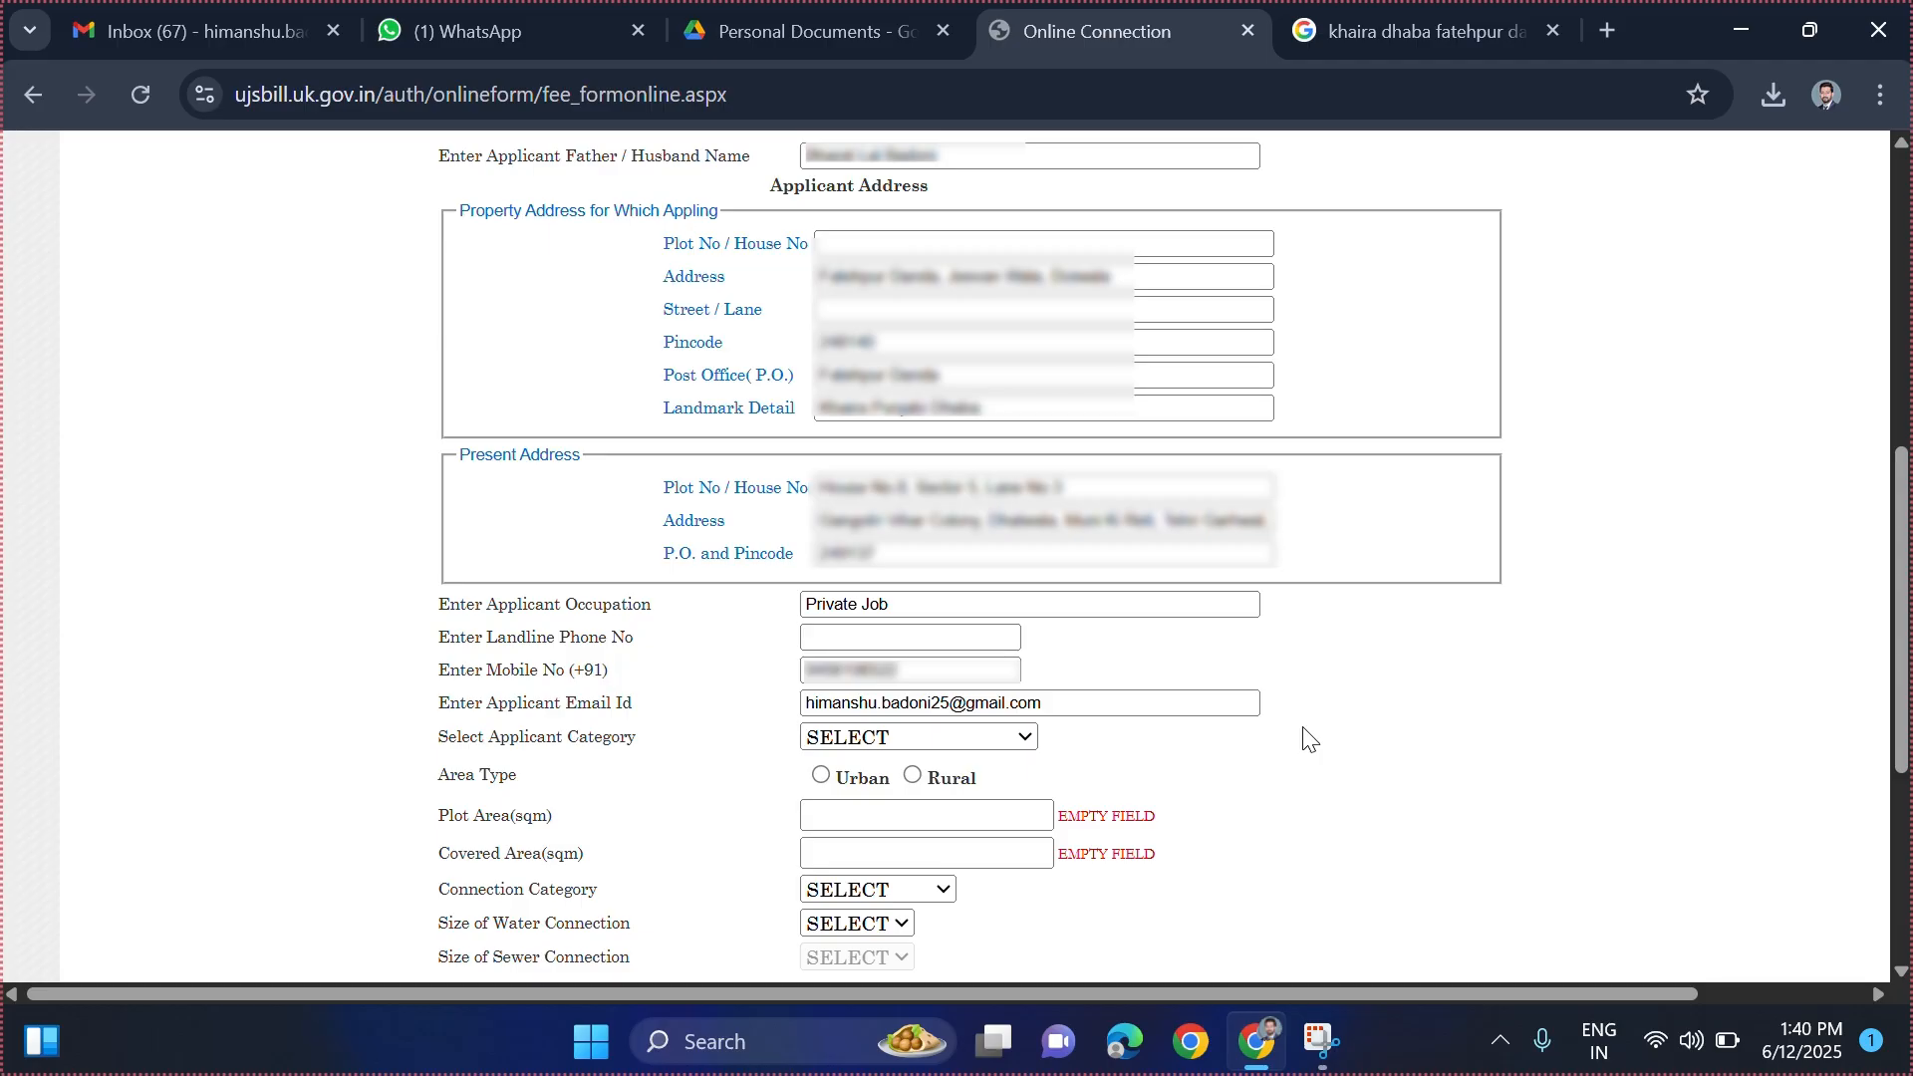
# - Choose GENERAL from the Applicant Category dropdown
pyautogui.click(1020, 742)
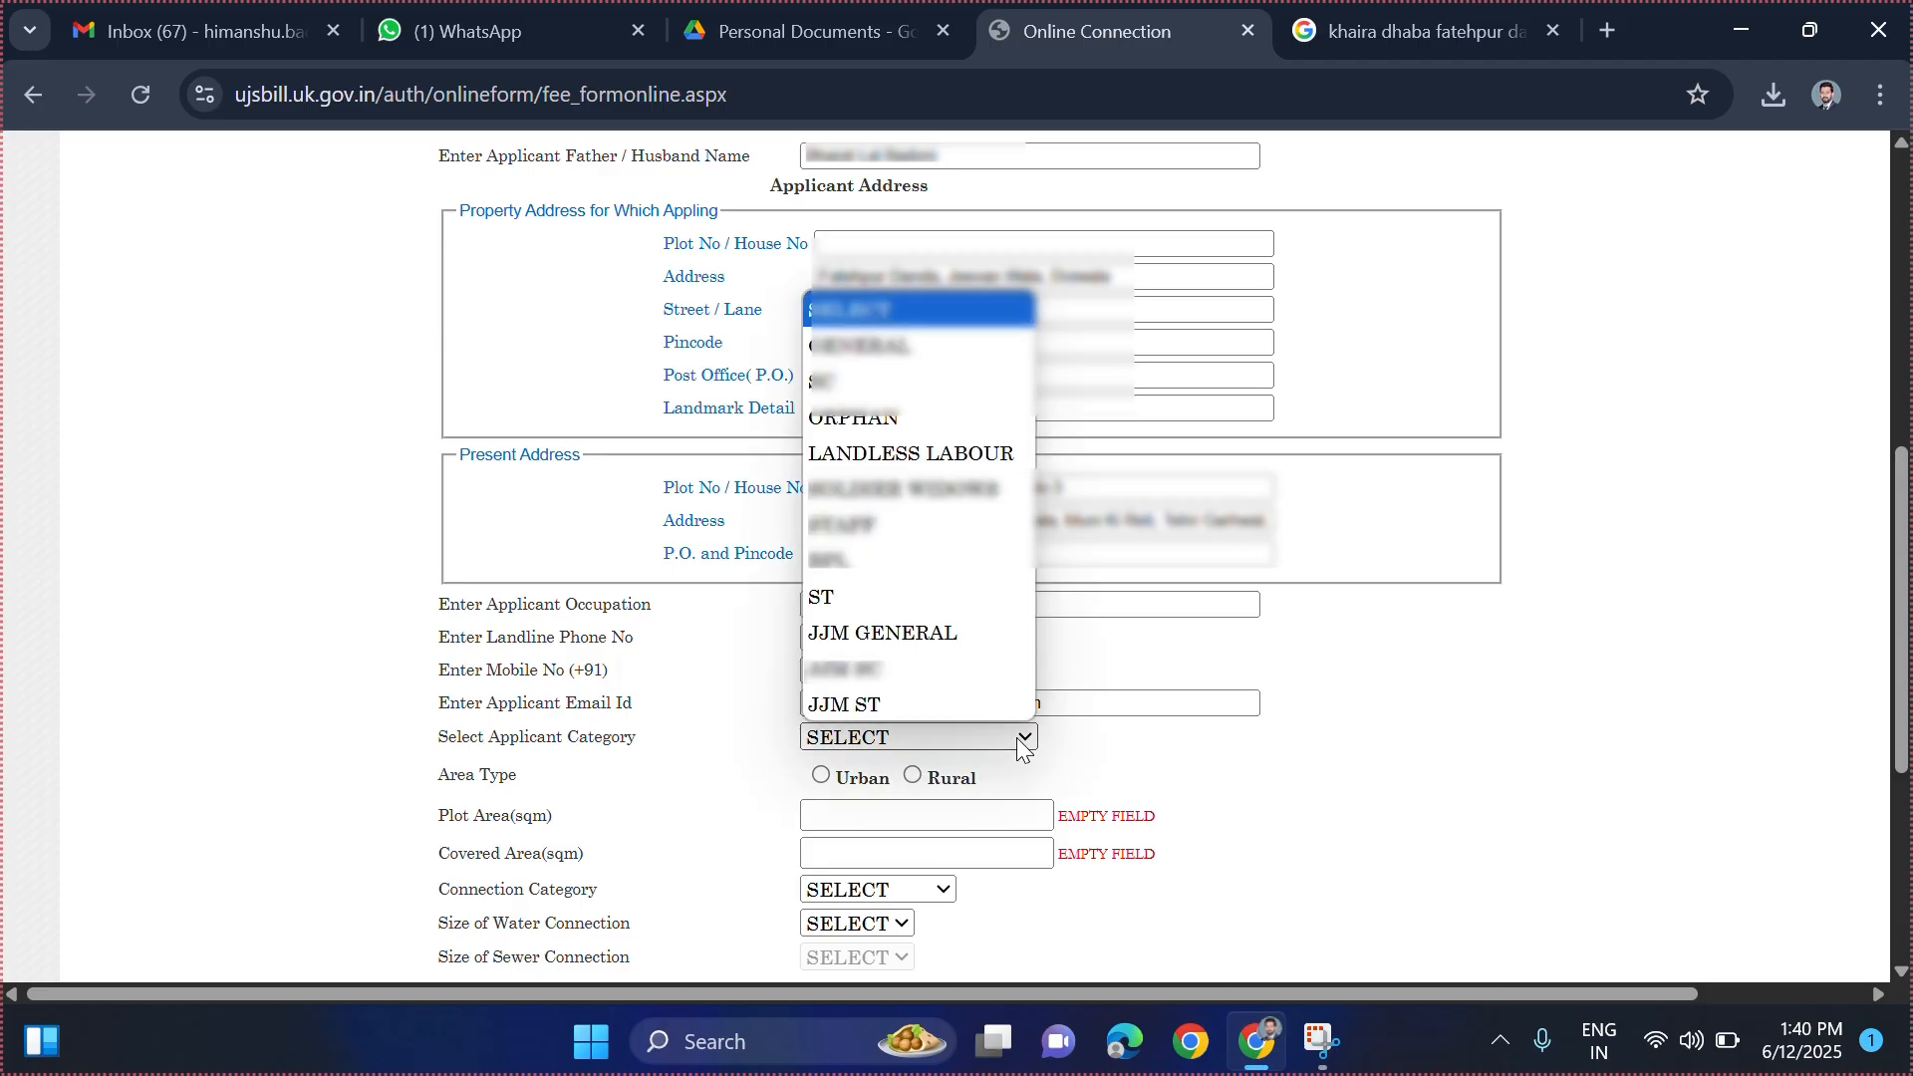
pyautogui.press('g')
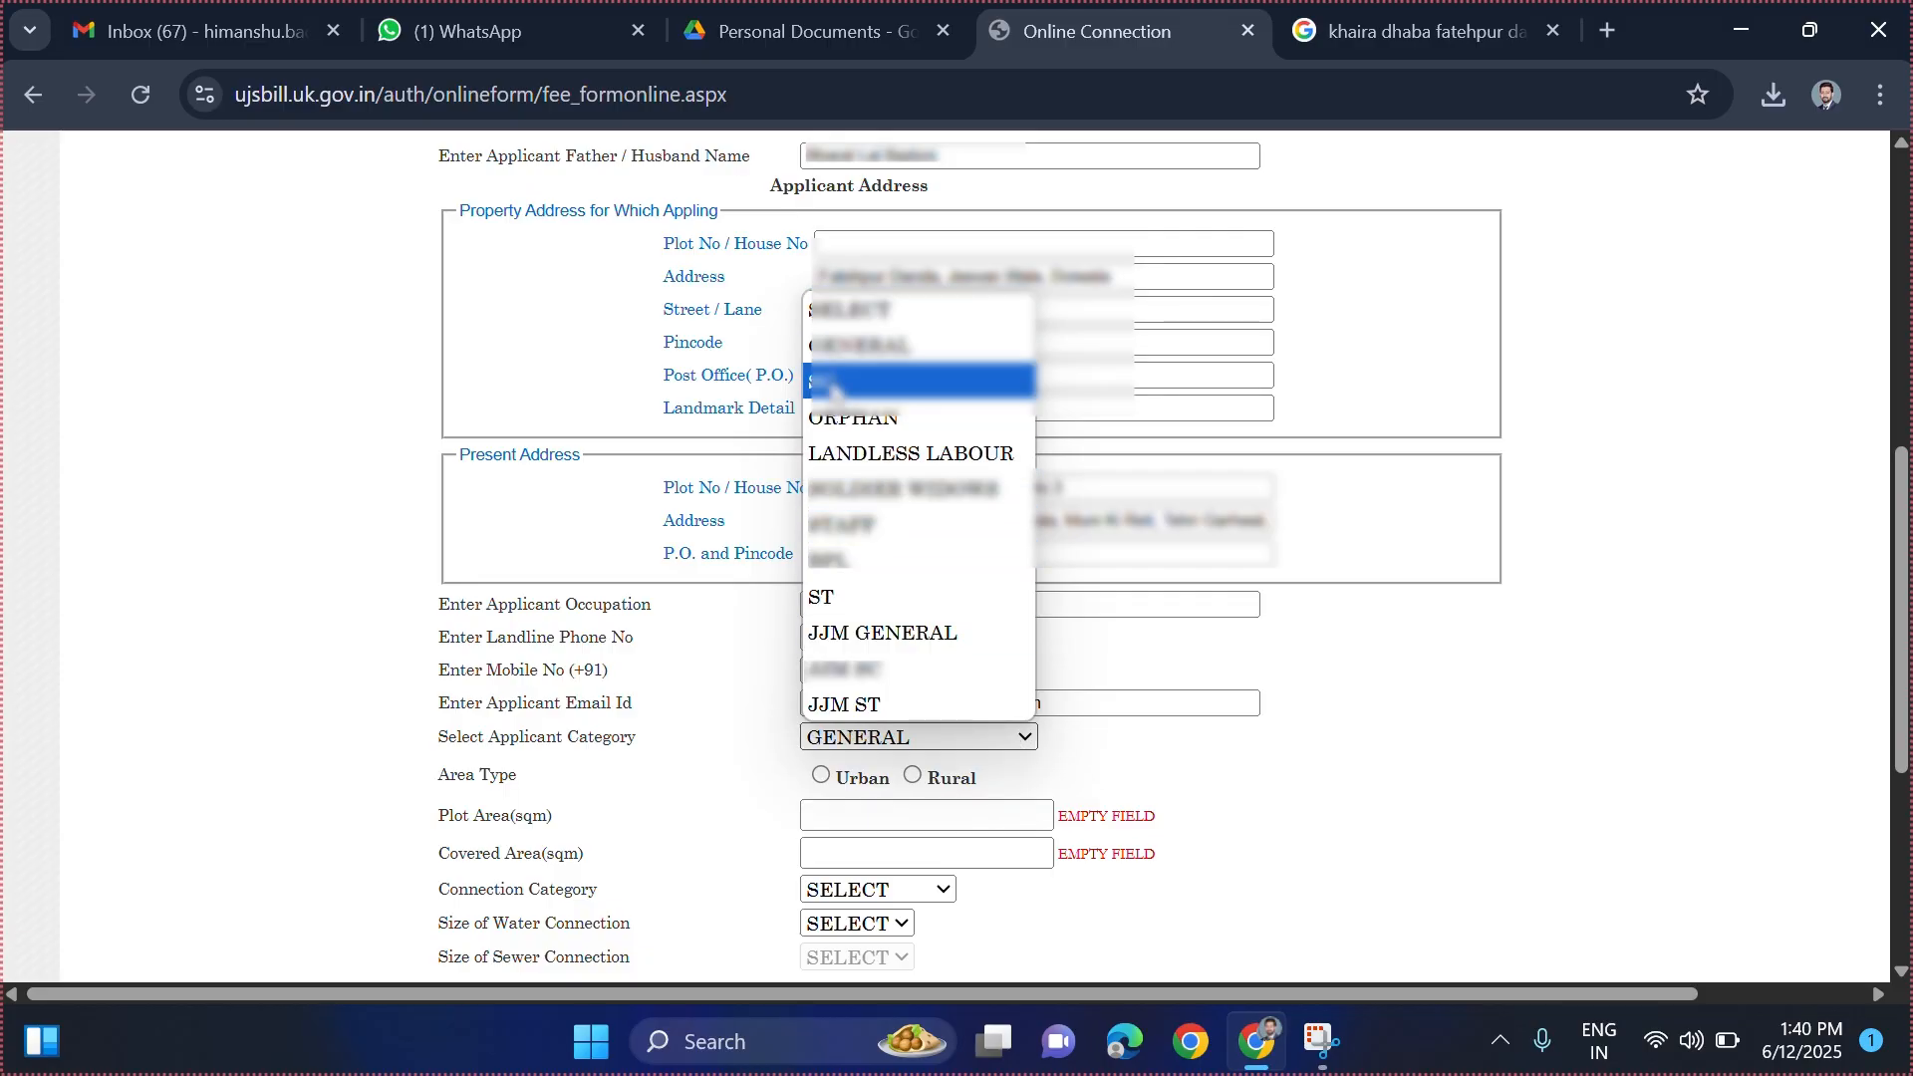
pyautogui.click(853, 349)
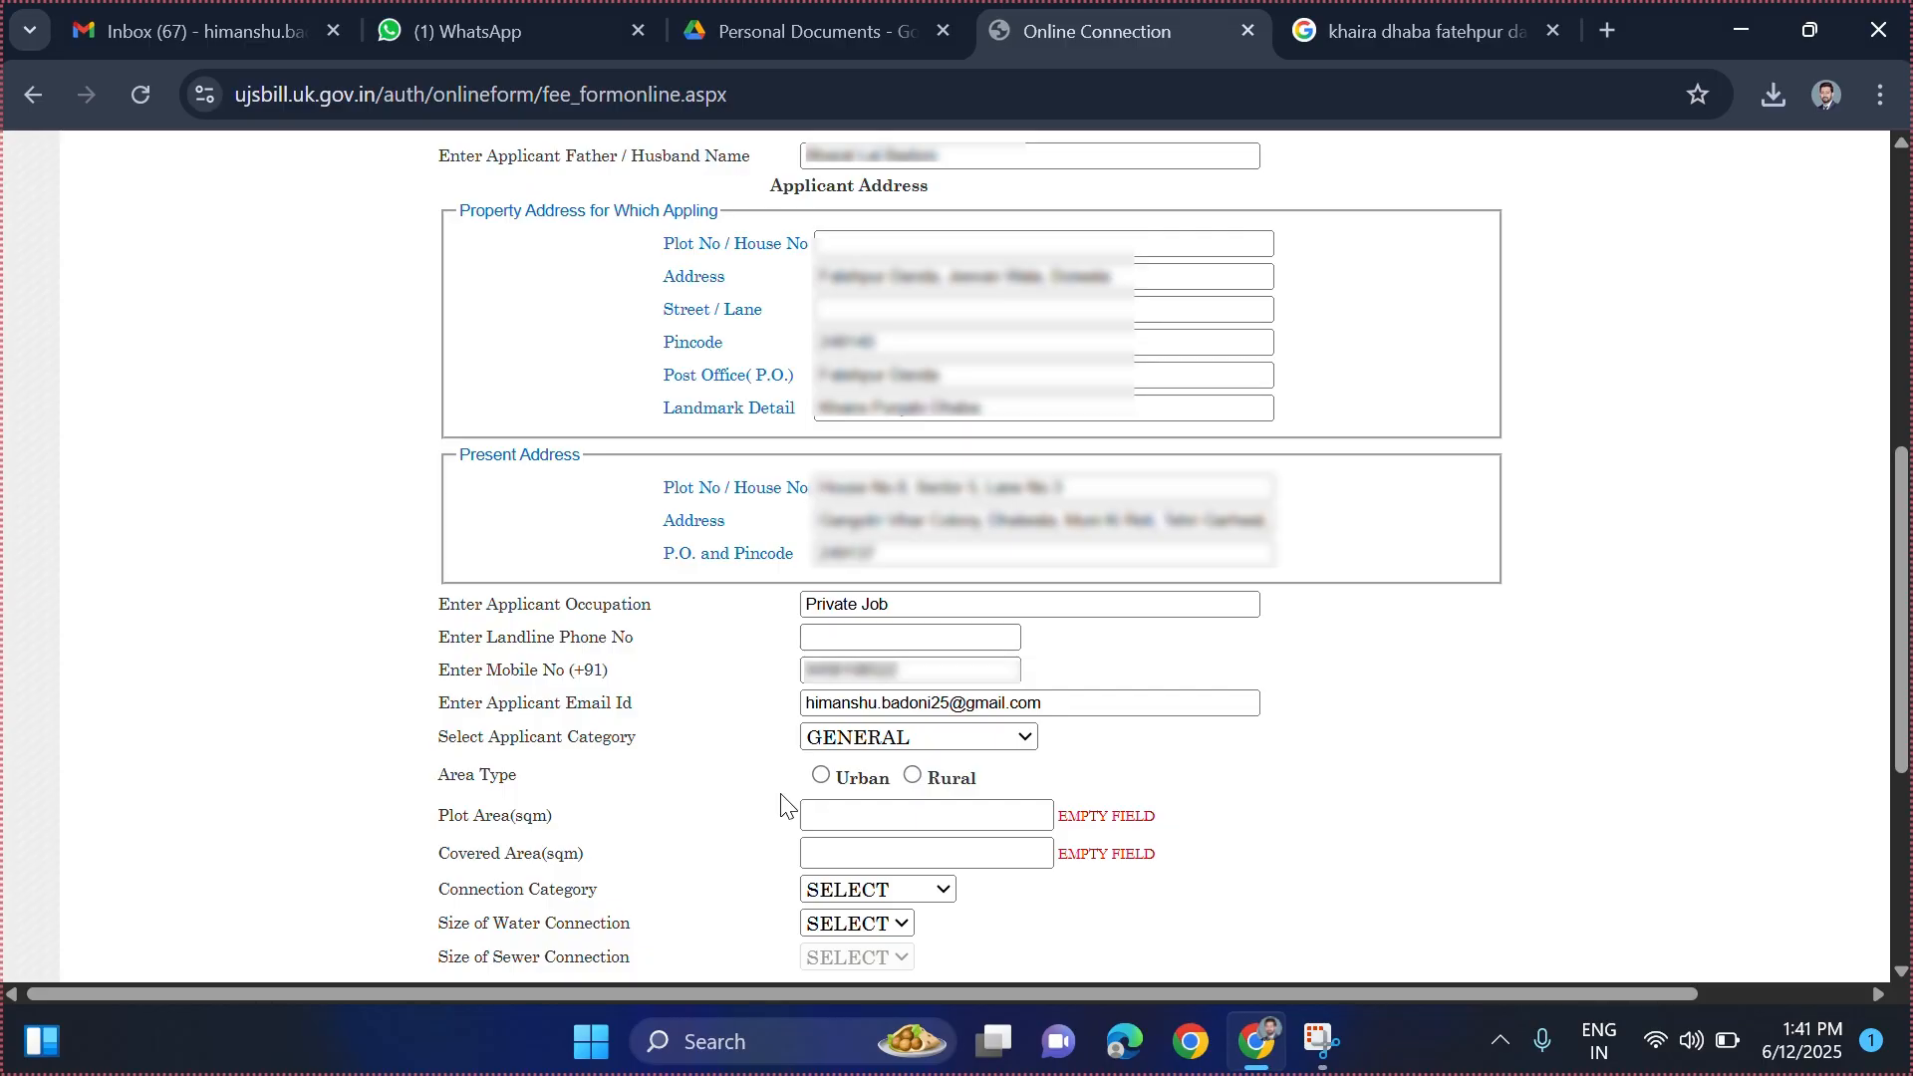
# - Choose Rural as the area type and enter a plot area of 167.45 sqm
pyautogui.click(915, 777)
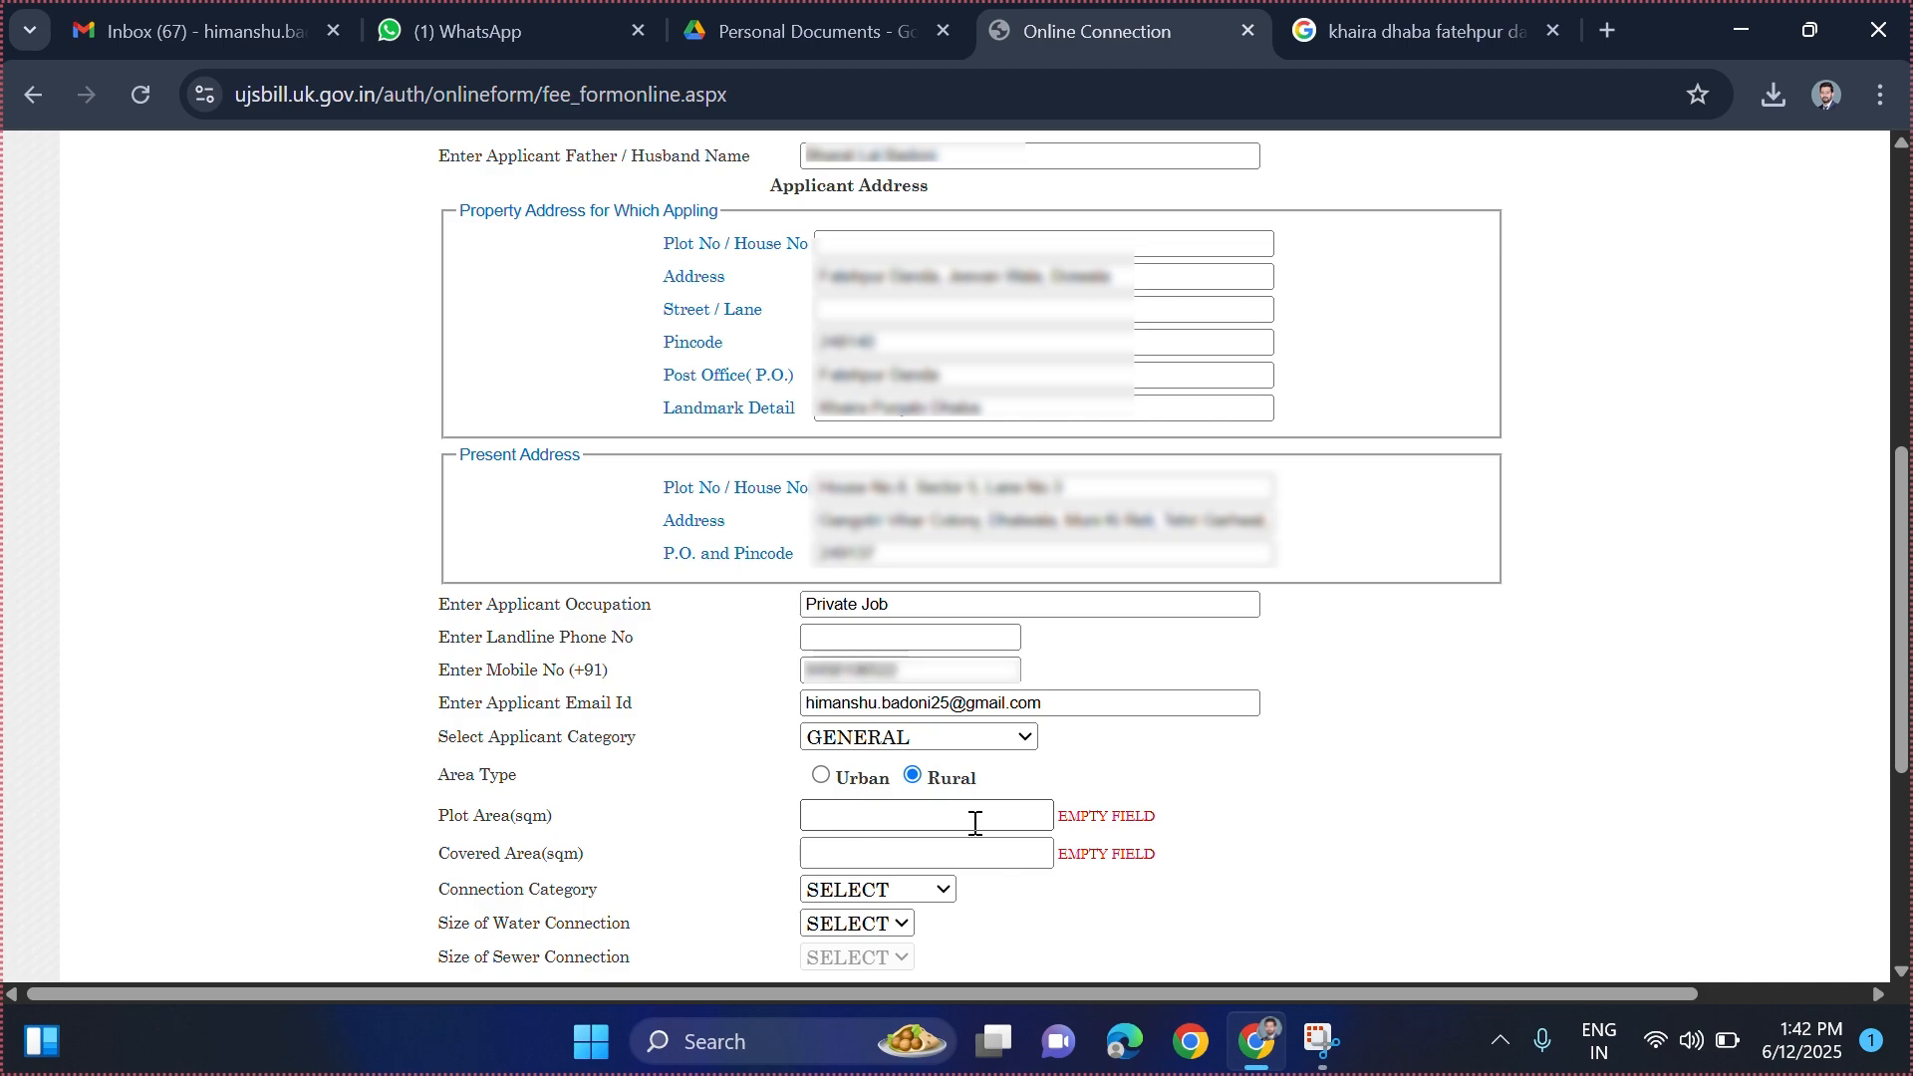
pyautogui.click(930, 812)
pyautogui.write('167.45')
pyautogui.click(1338, 812)
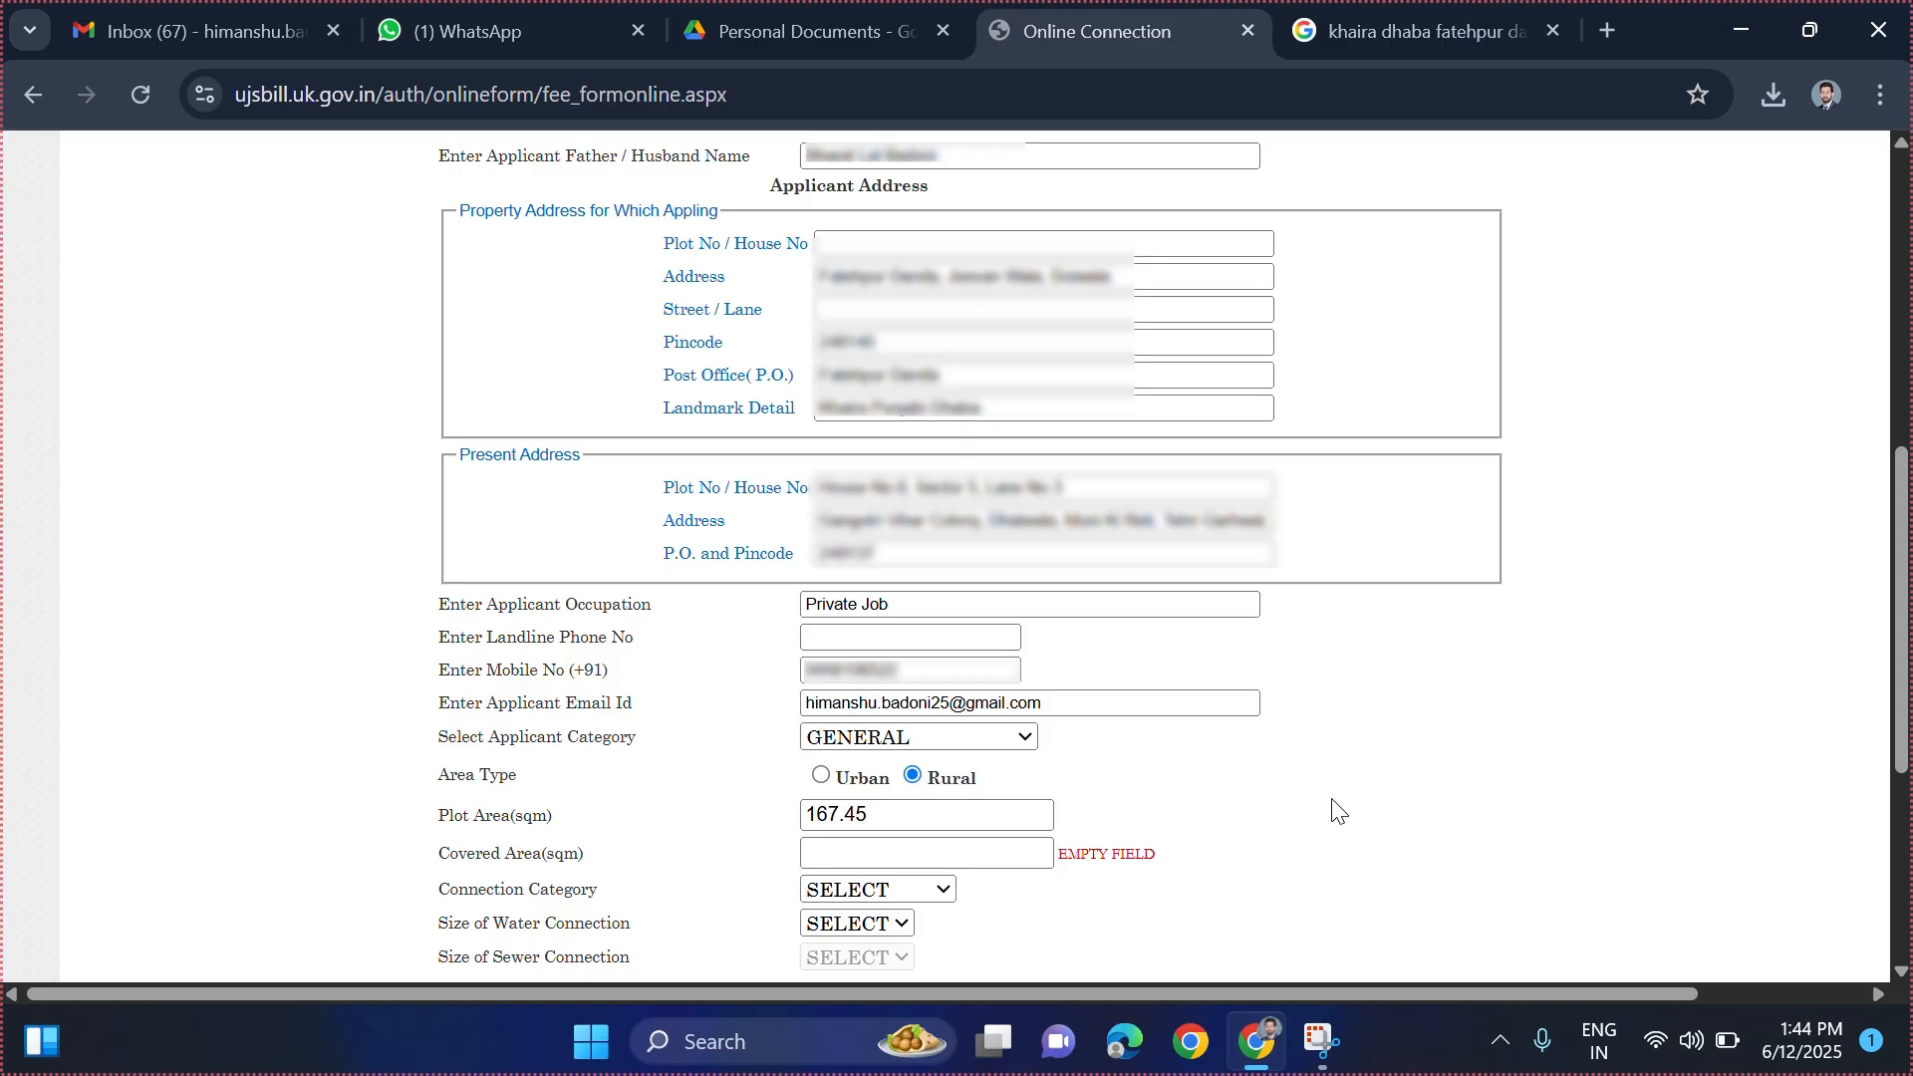
pyautogui.press('super+shift+s')
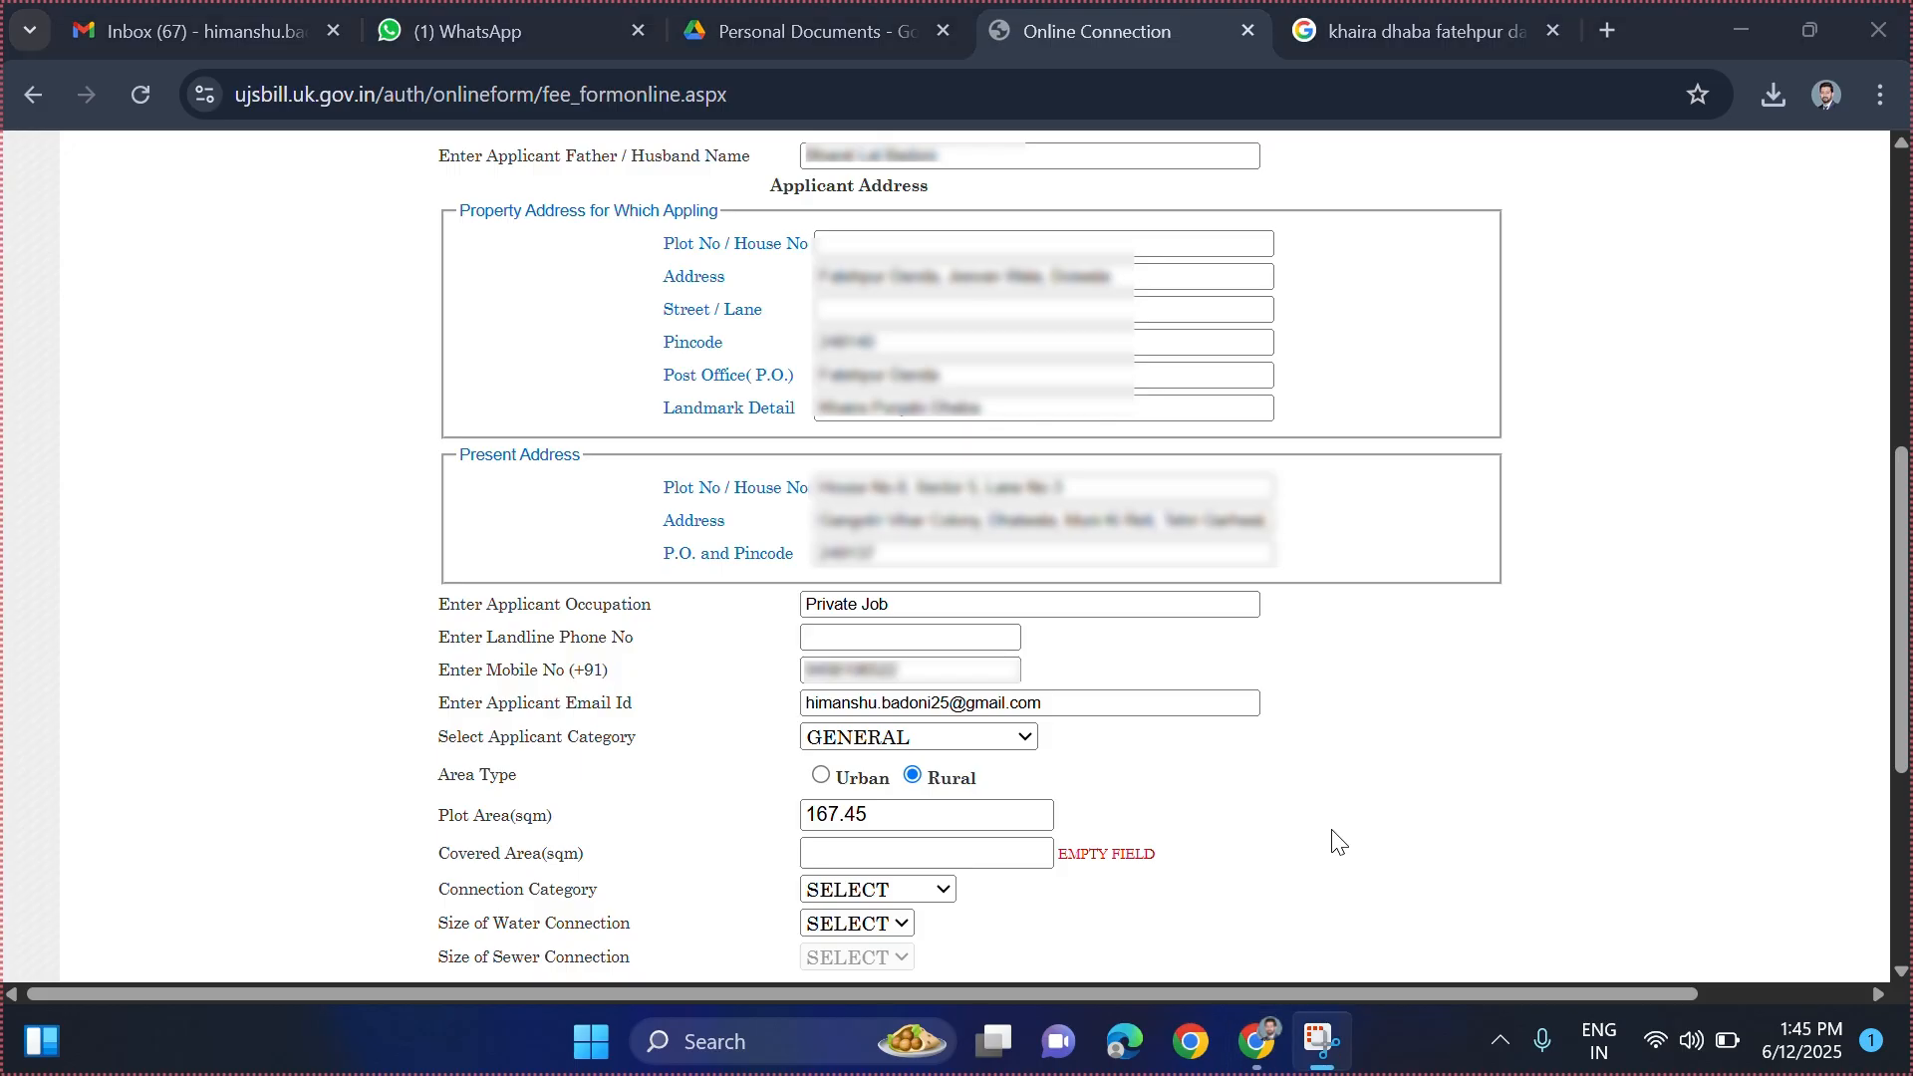
# - Enter 167.45 sqm as the covered area
pyautogui.click(948, 866)
pyautogui.write('167.45')
pyautogui.click(1363, 862)
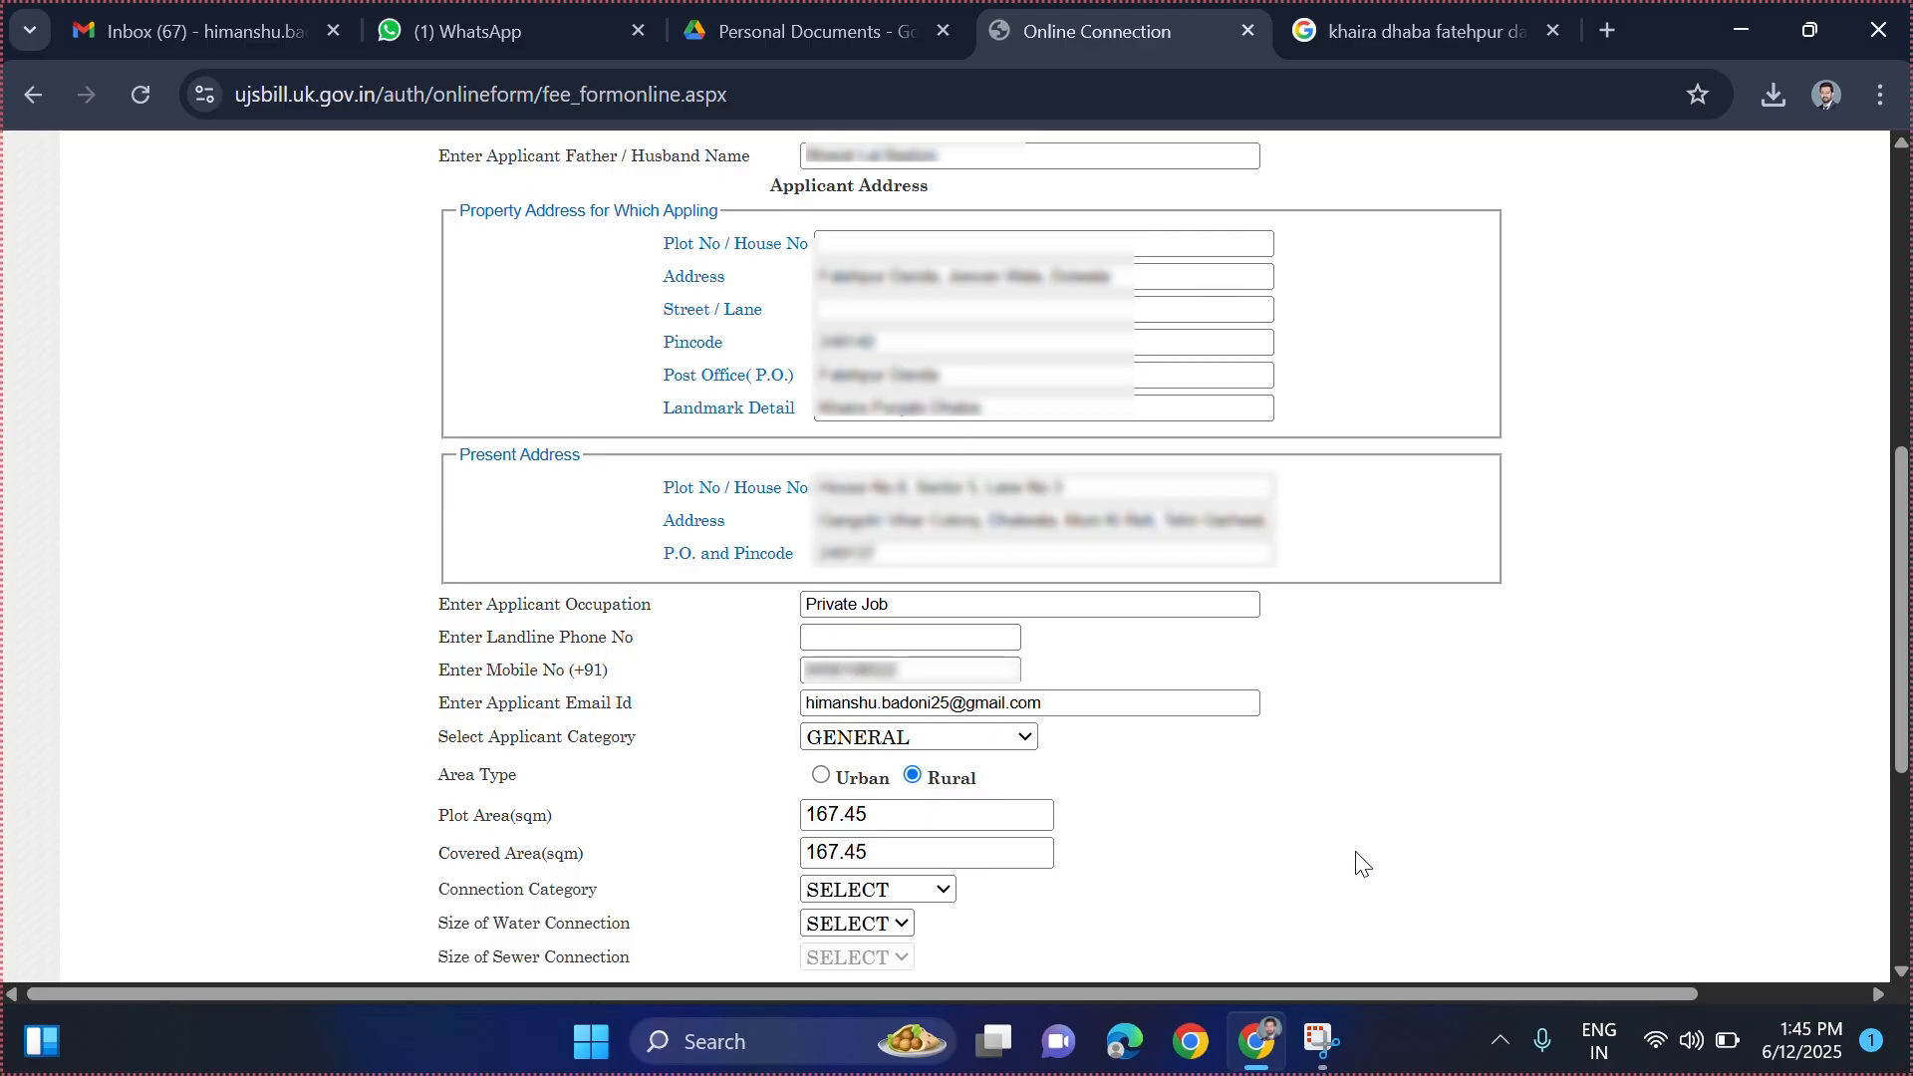
# - Pick a Connection Category option and choose 20 for Size of Water Connection
pyautogui.click(939, 894)
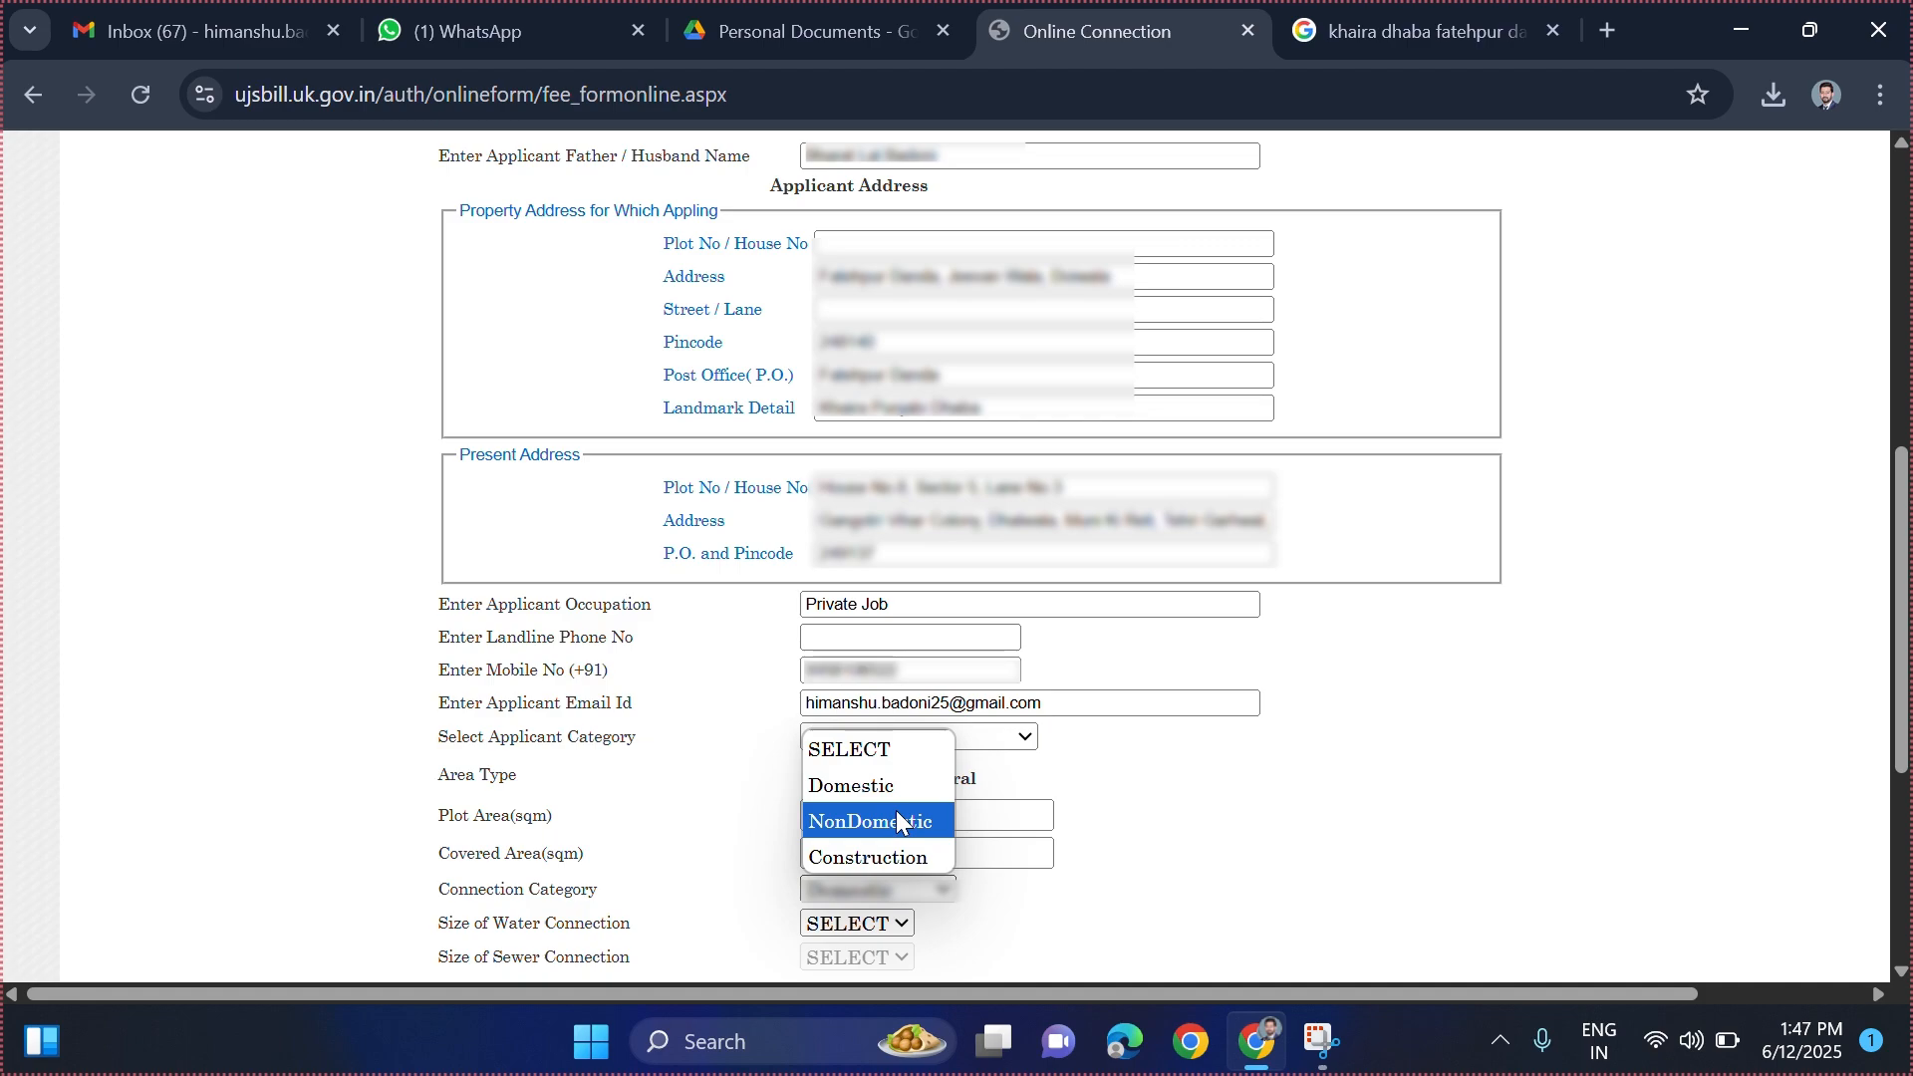
pyautogui.click(1229, 857)
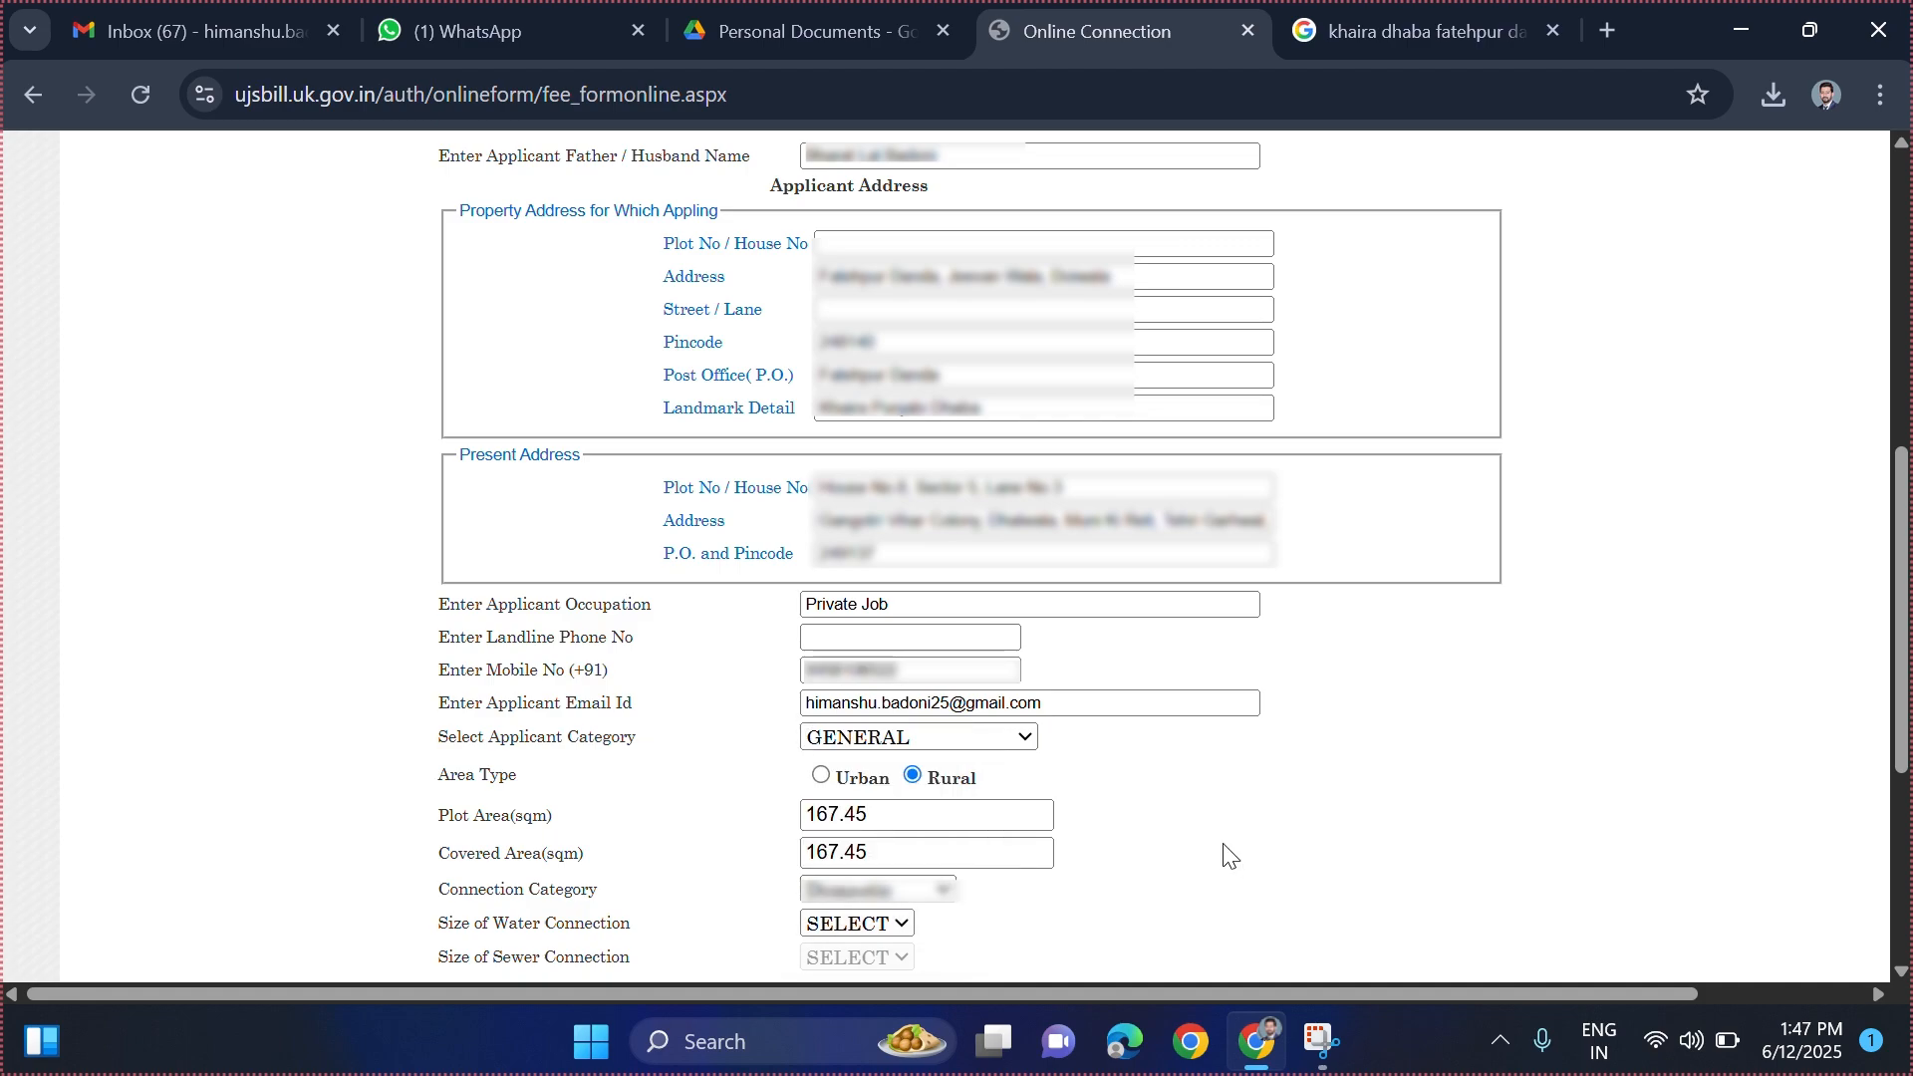
pyautogui.click(897, 923)
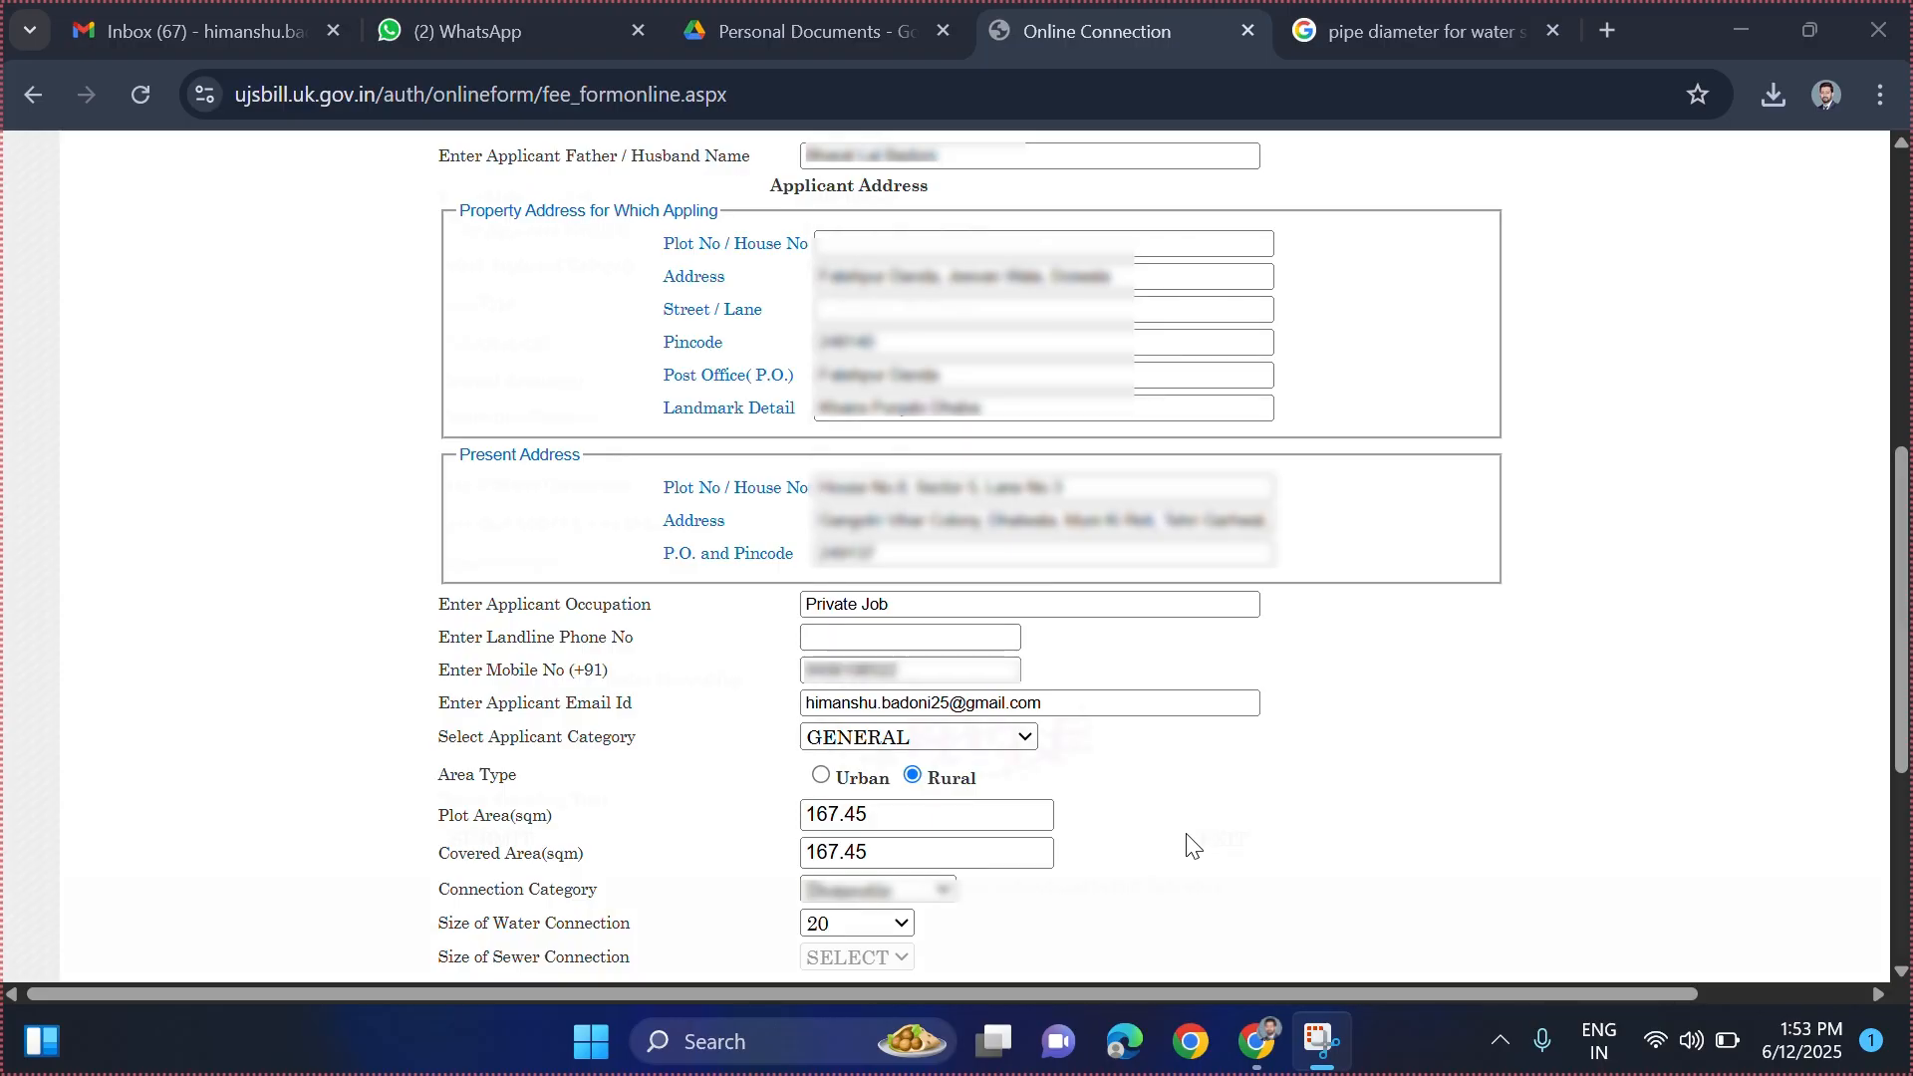
pyautogui.scroll(-5, 1193, 846)
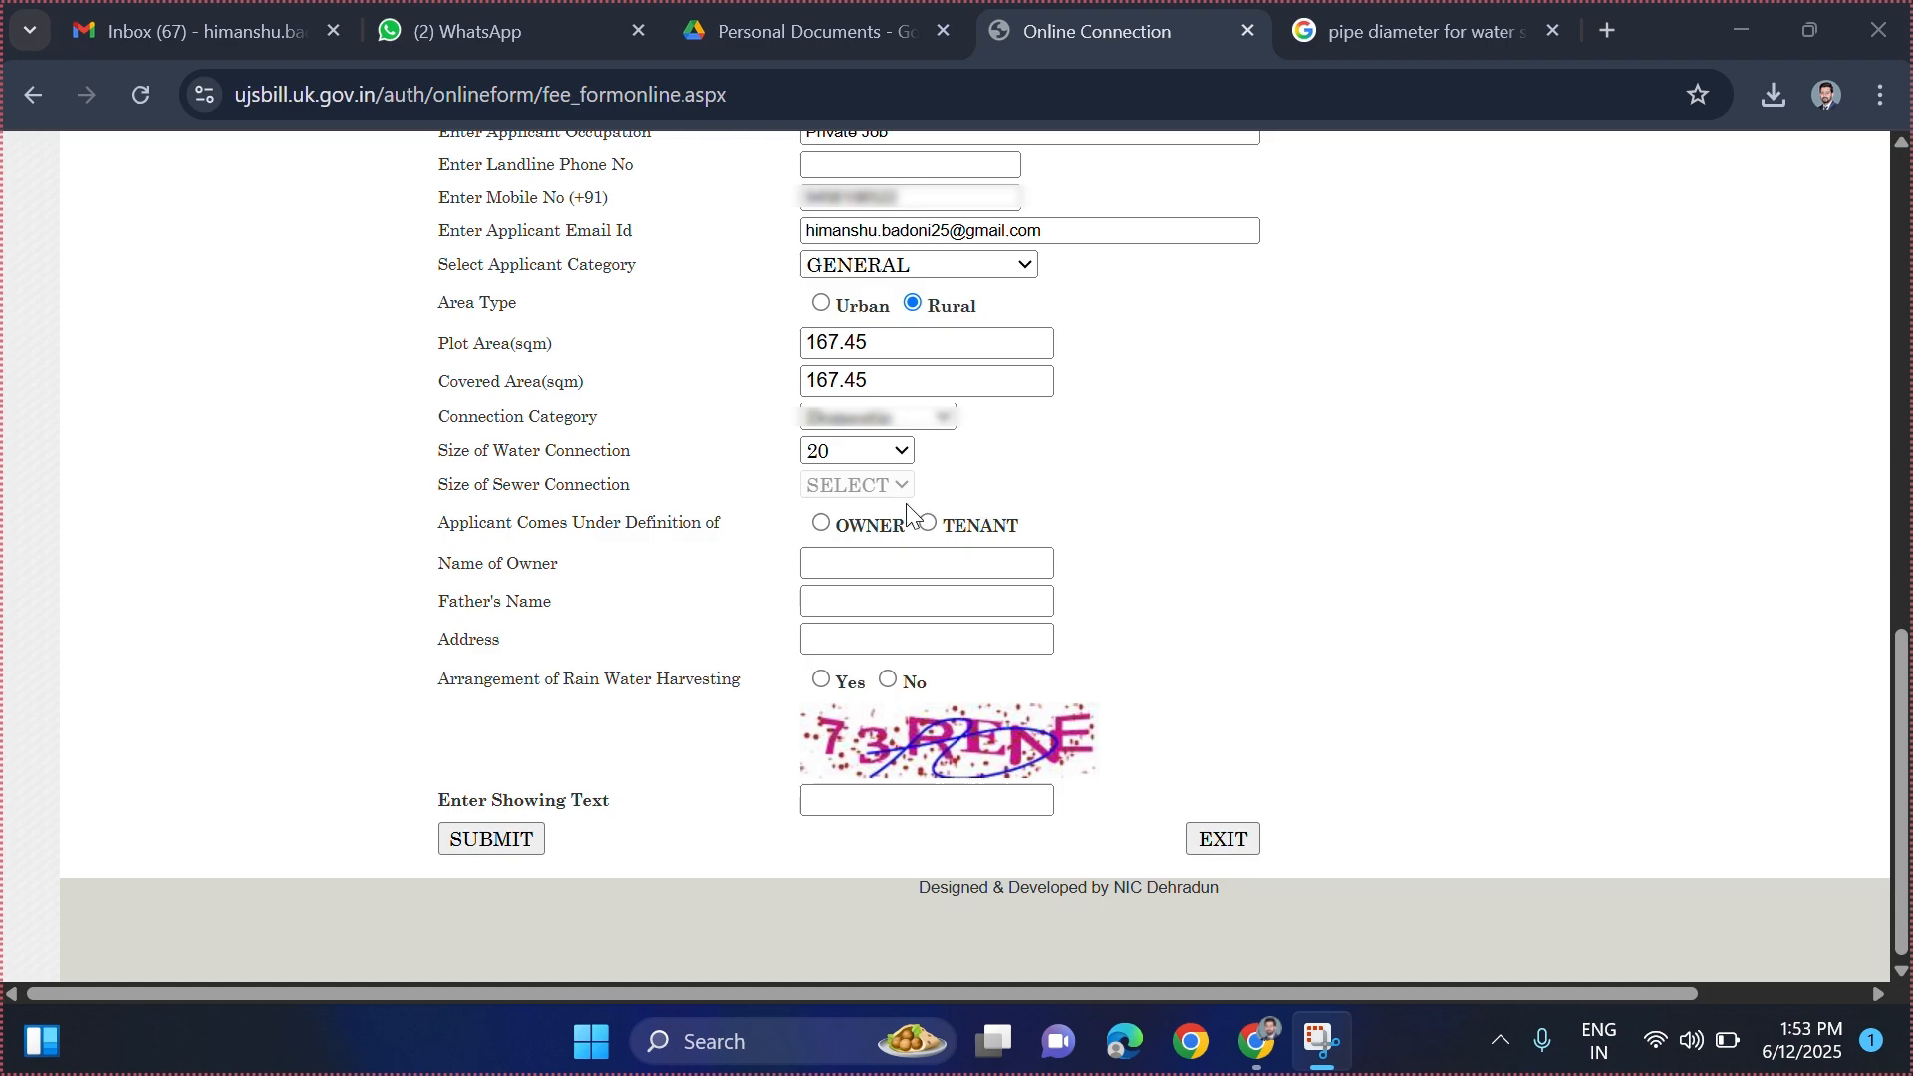
# - Mark the applicant as OWNER, set Rain Water Harvesting to No, and enter the captcha text
pyautogui.click(821, 525)
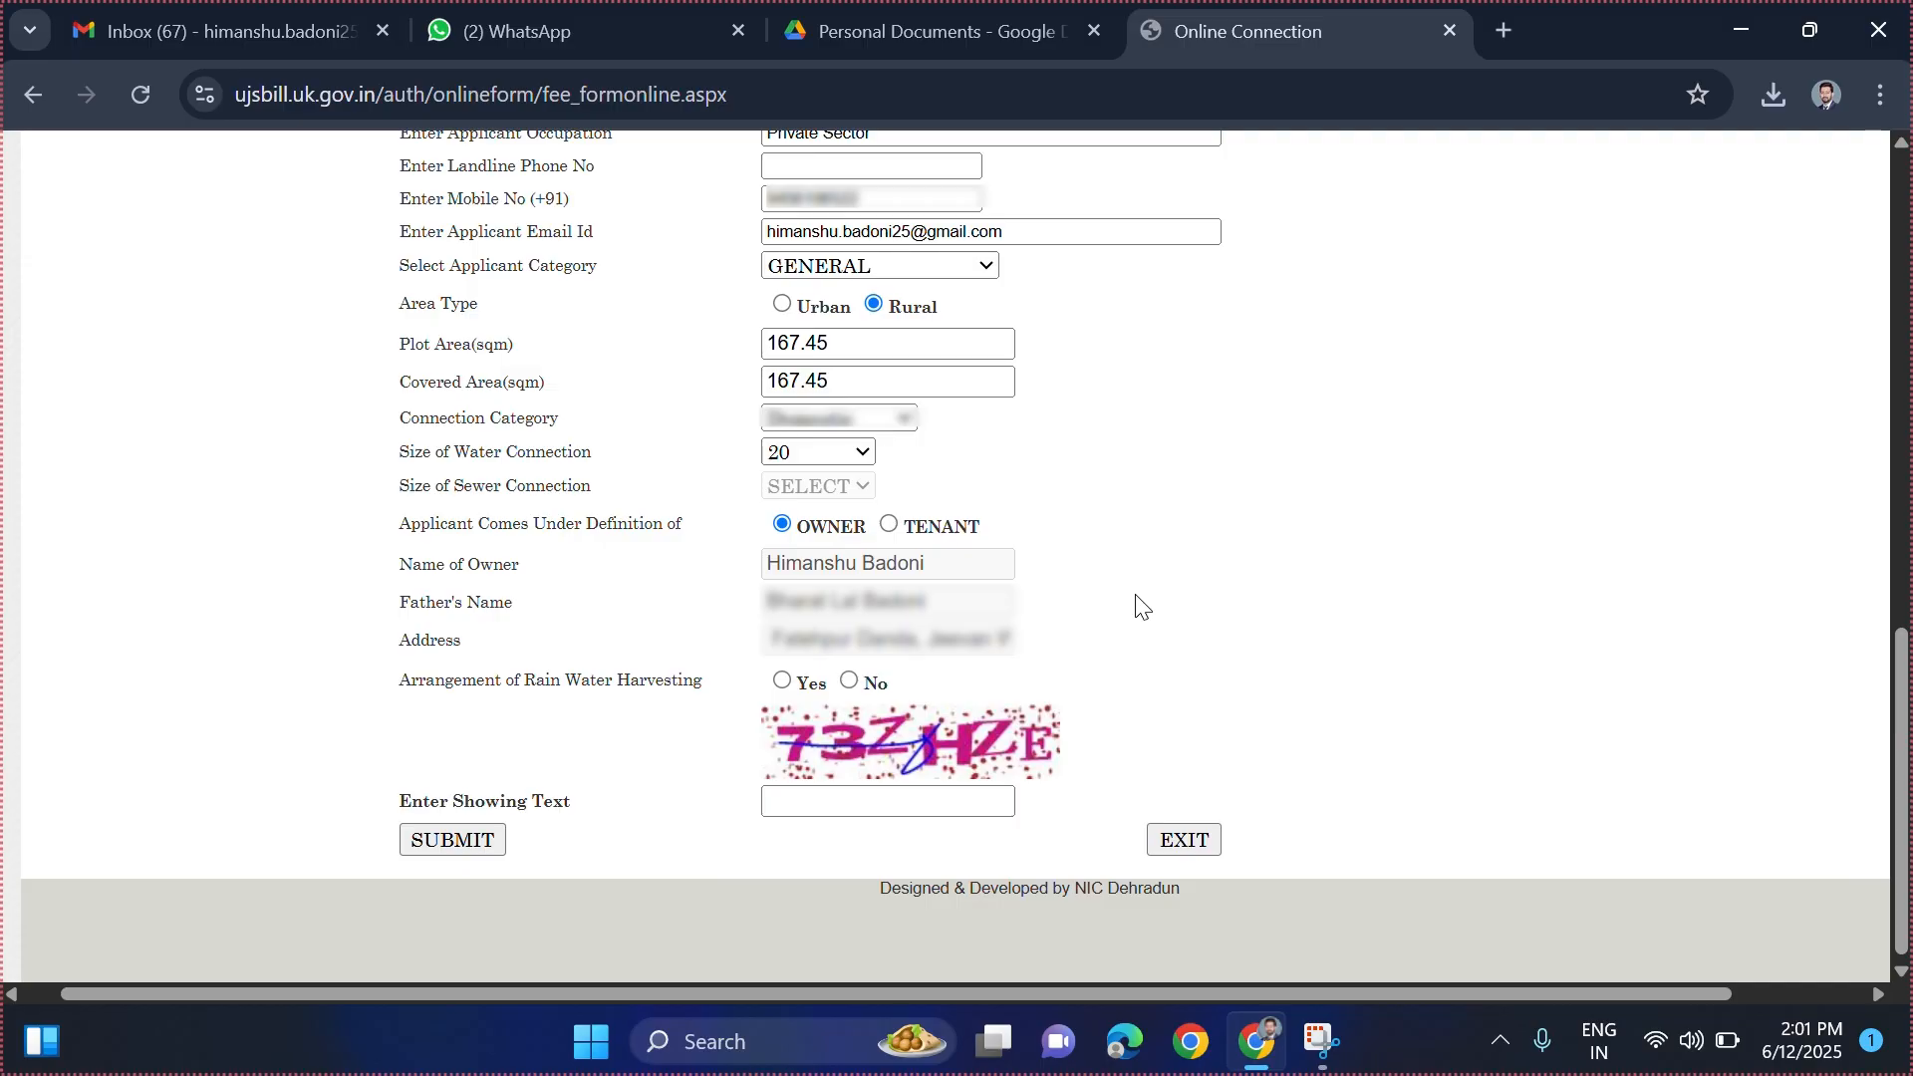
pyautogui.moveTo(400, 681); pyautogui.dragTo(703, 694)
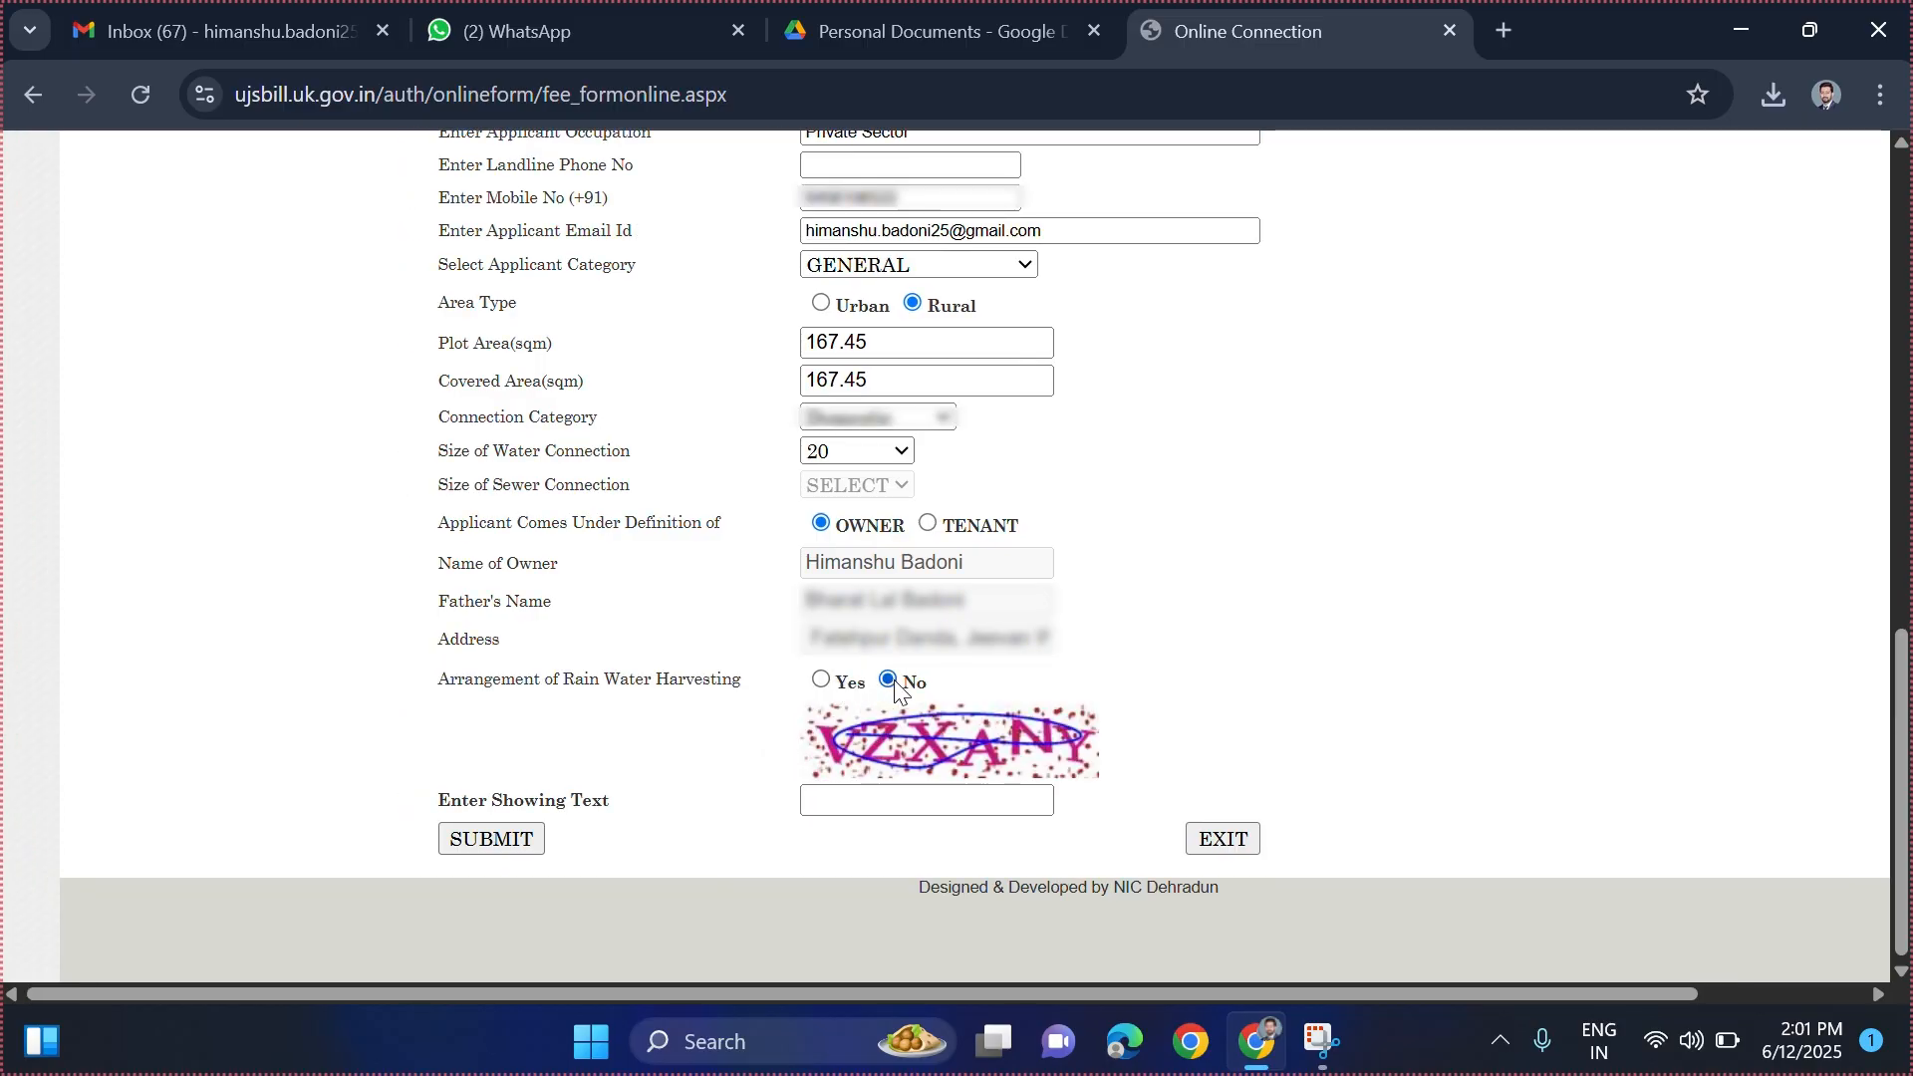
pyautogui.click(905, 804)
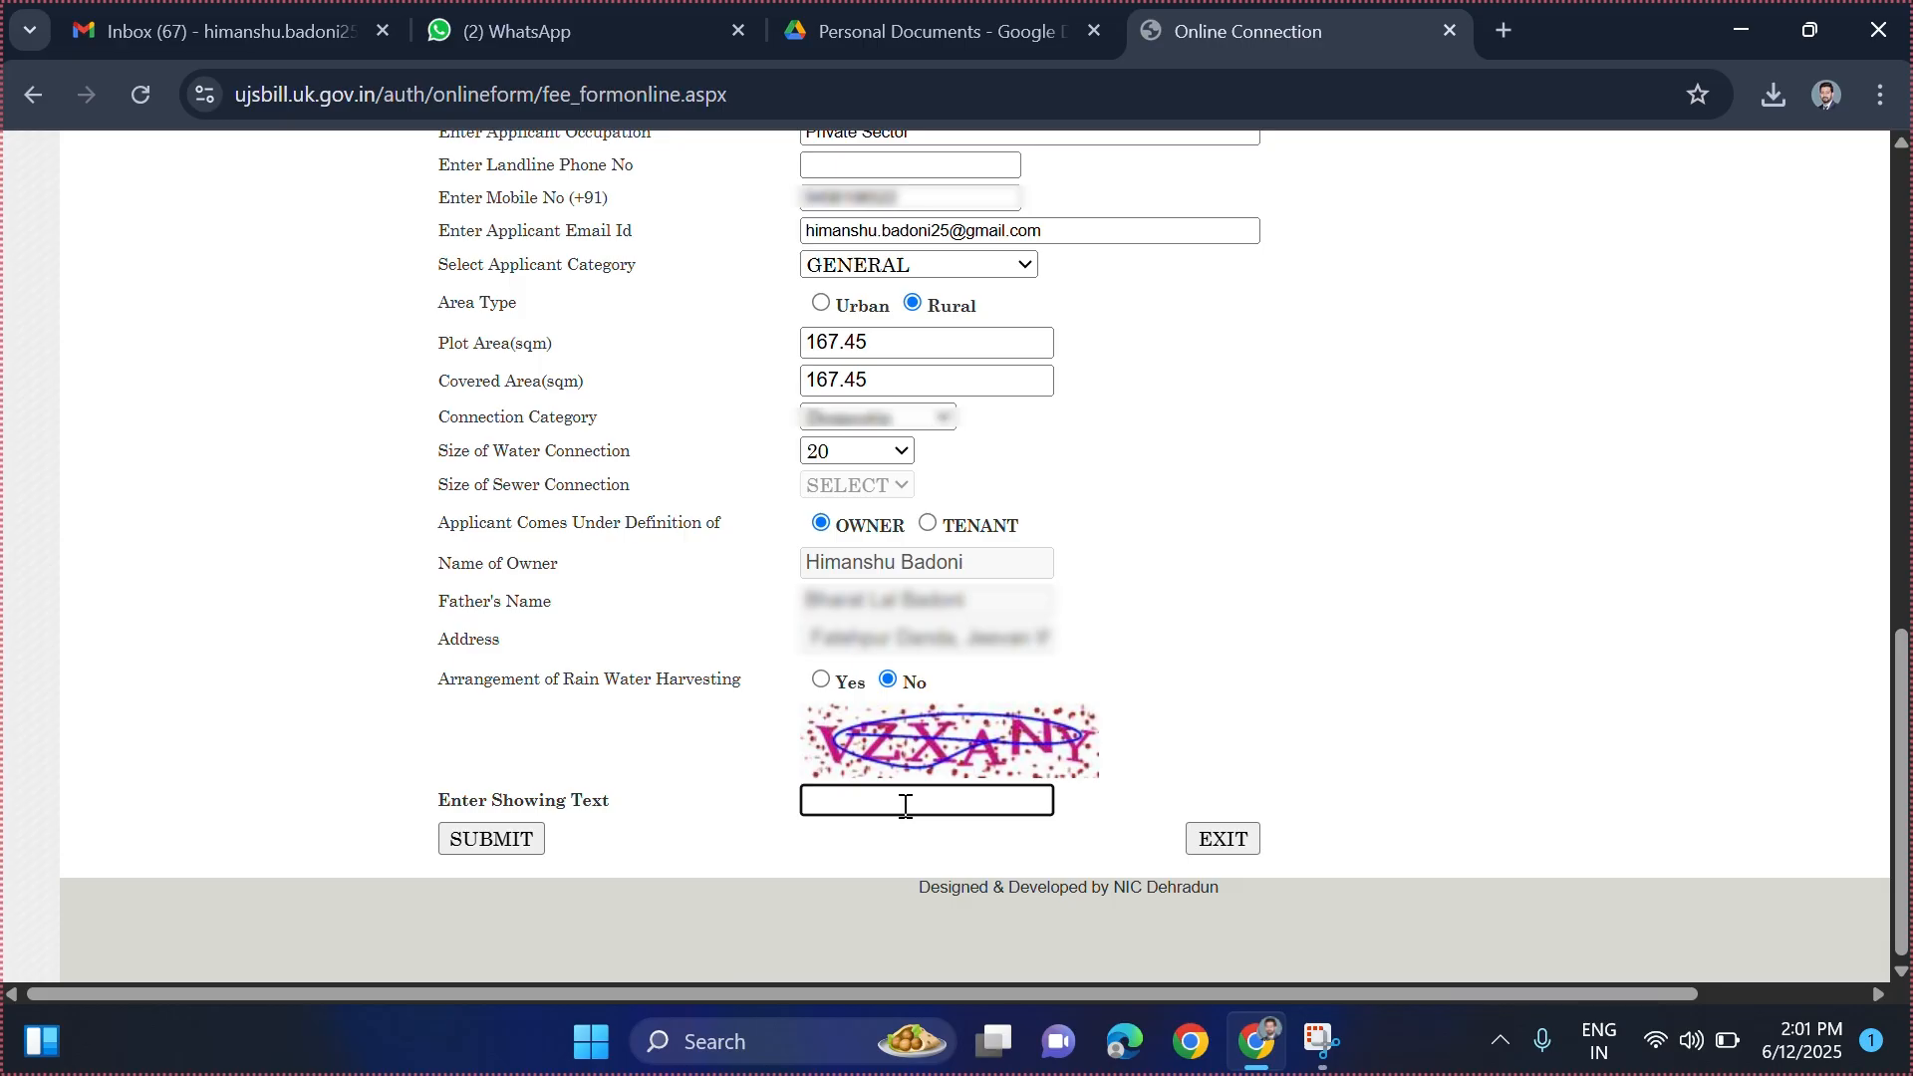
pyautogui.write('VZXANY')
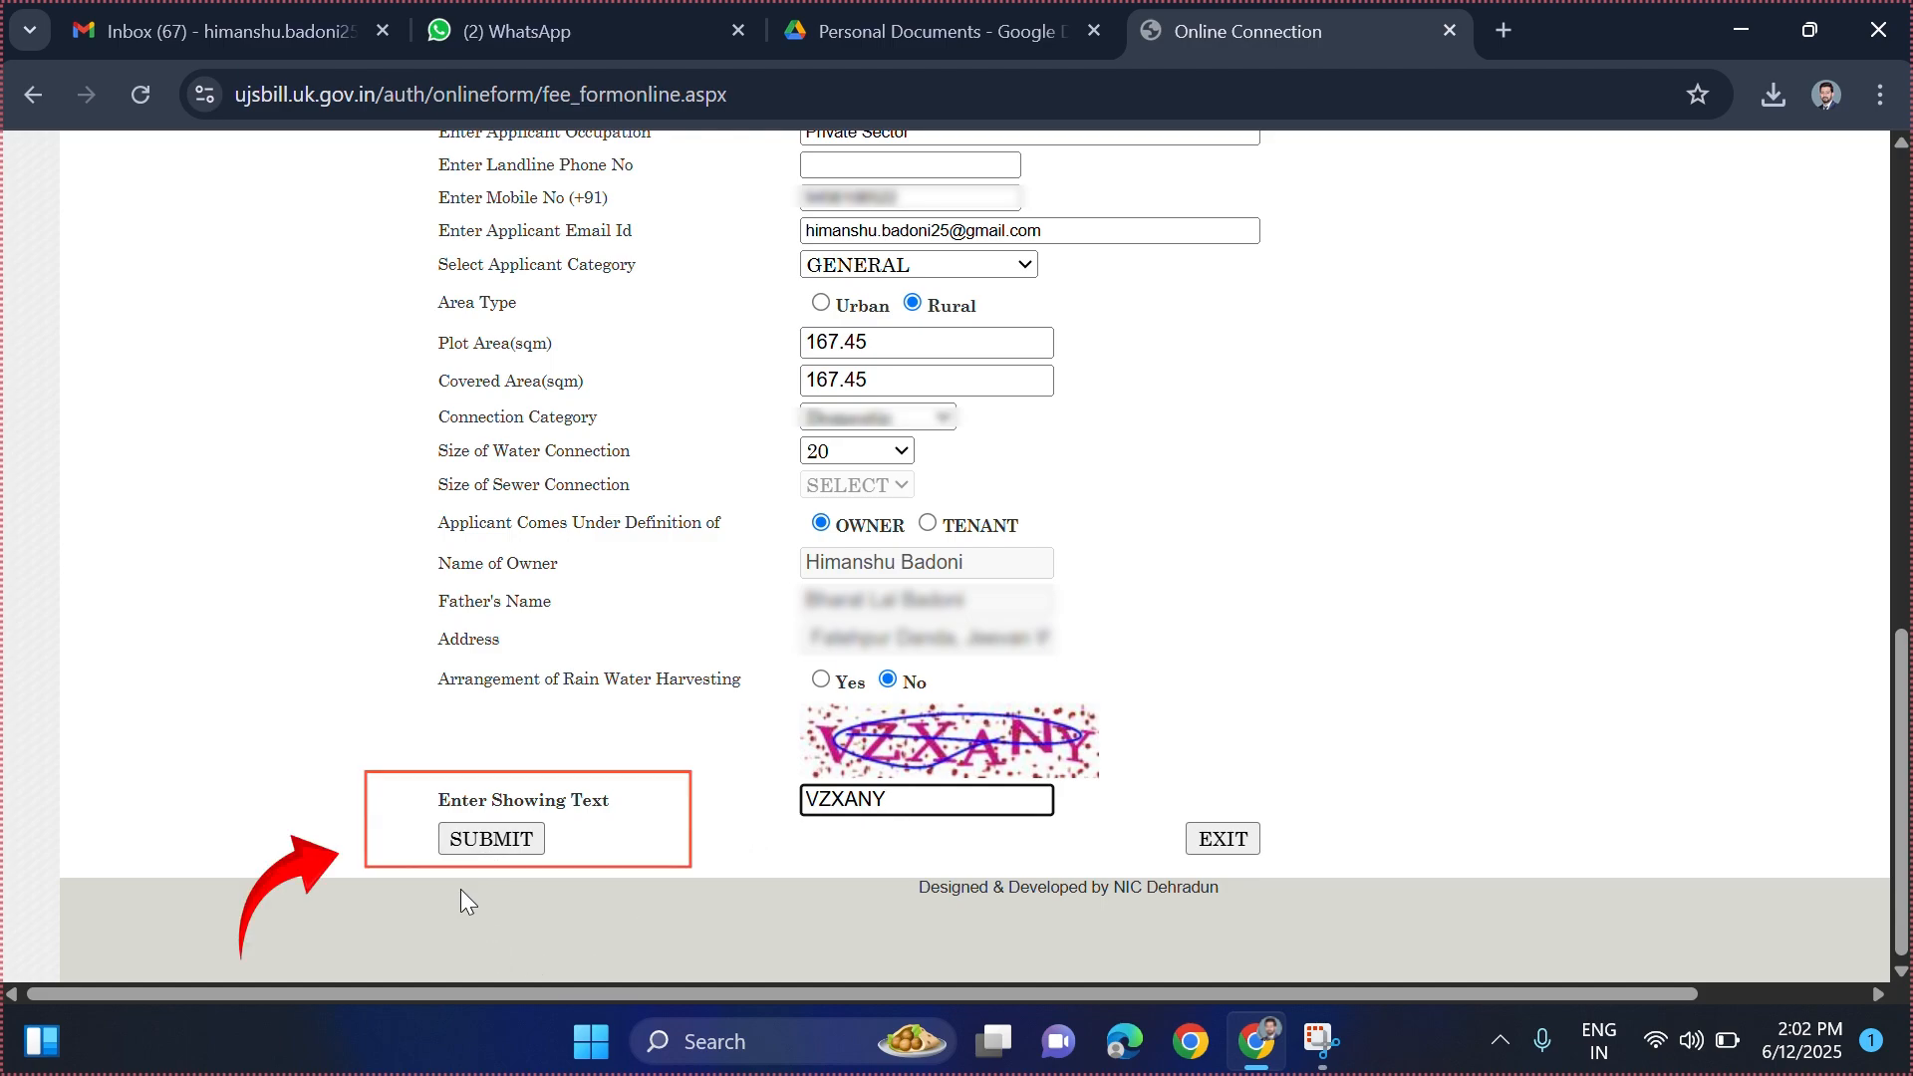
# - Submit the connection application and view the accepted Photo Id Card document types
pyautogui.click(507, 849)
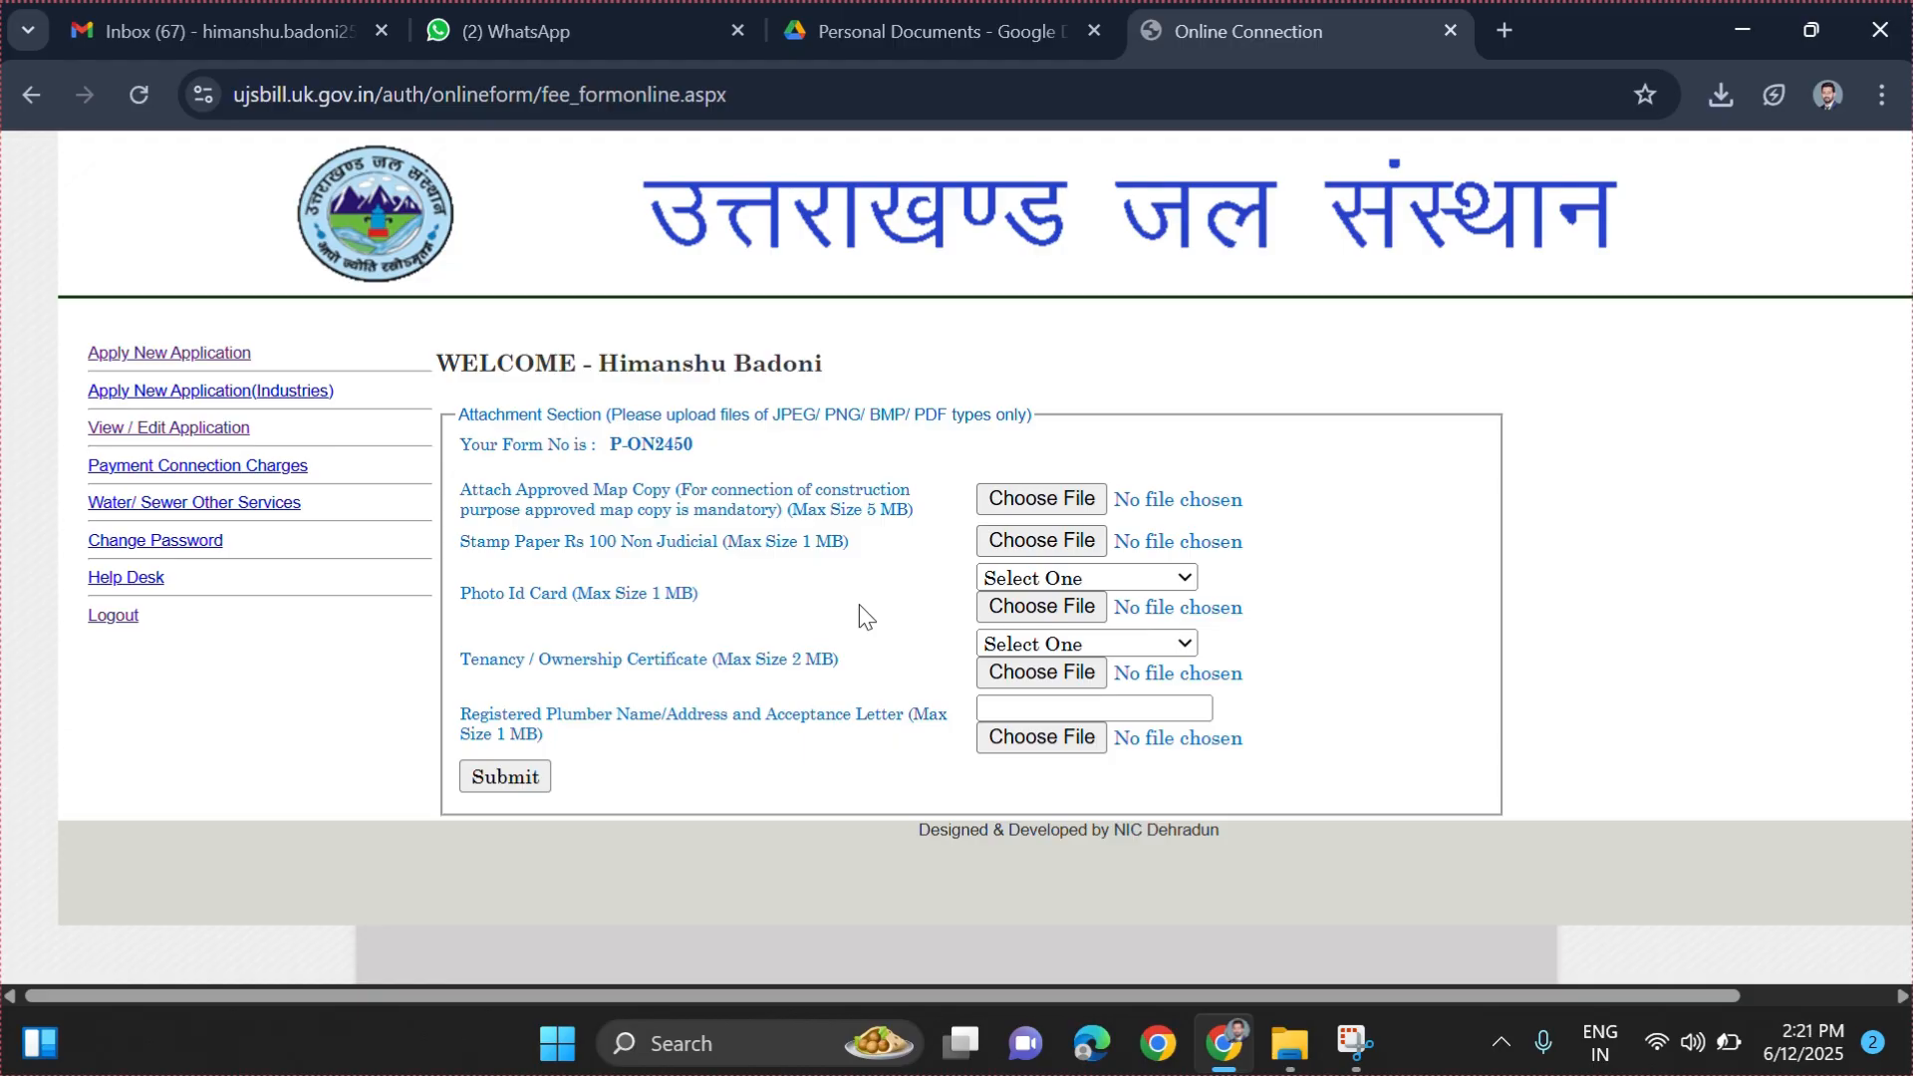
pyautogui.click(1168, 580)
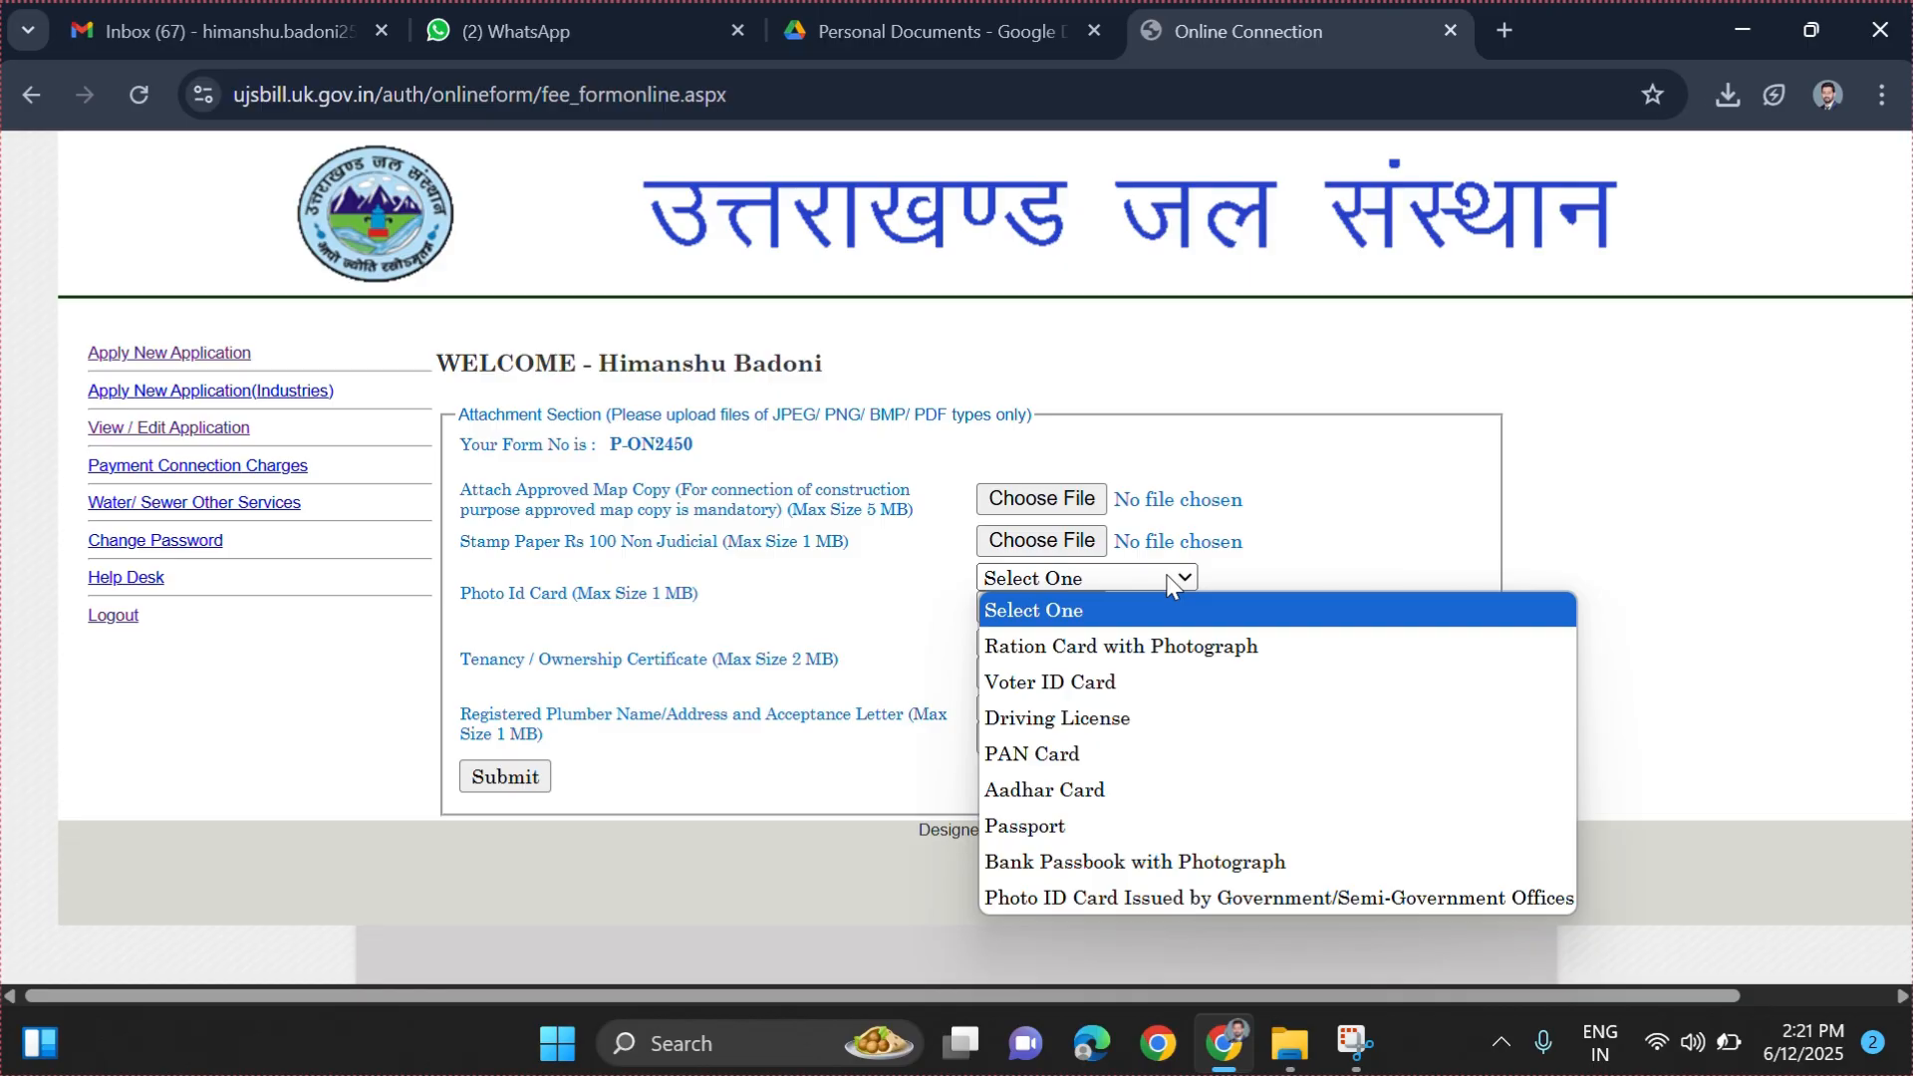
# - Close the Photo Id Card list and view the Tenancy / Ownership Certificate document options
pyautogui.click(827, 613)
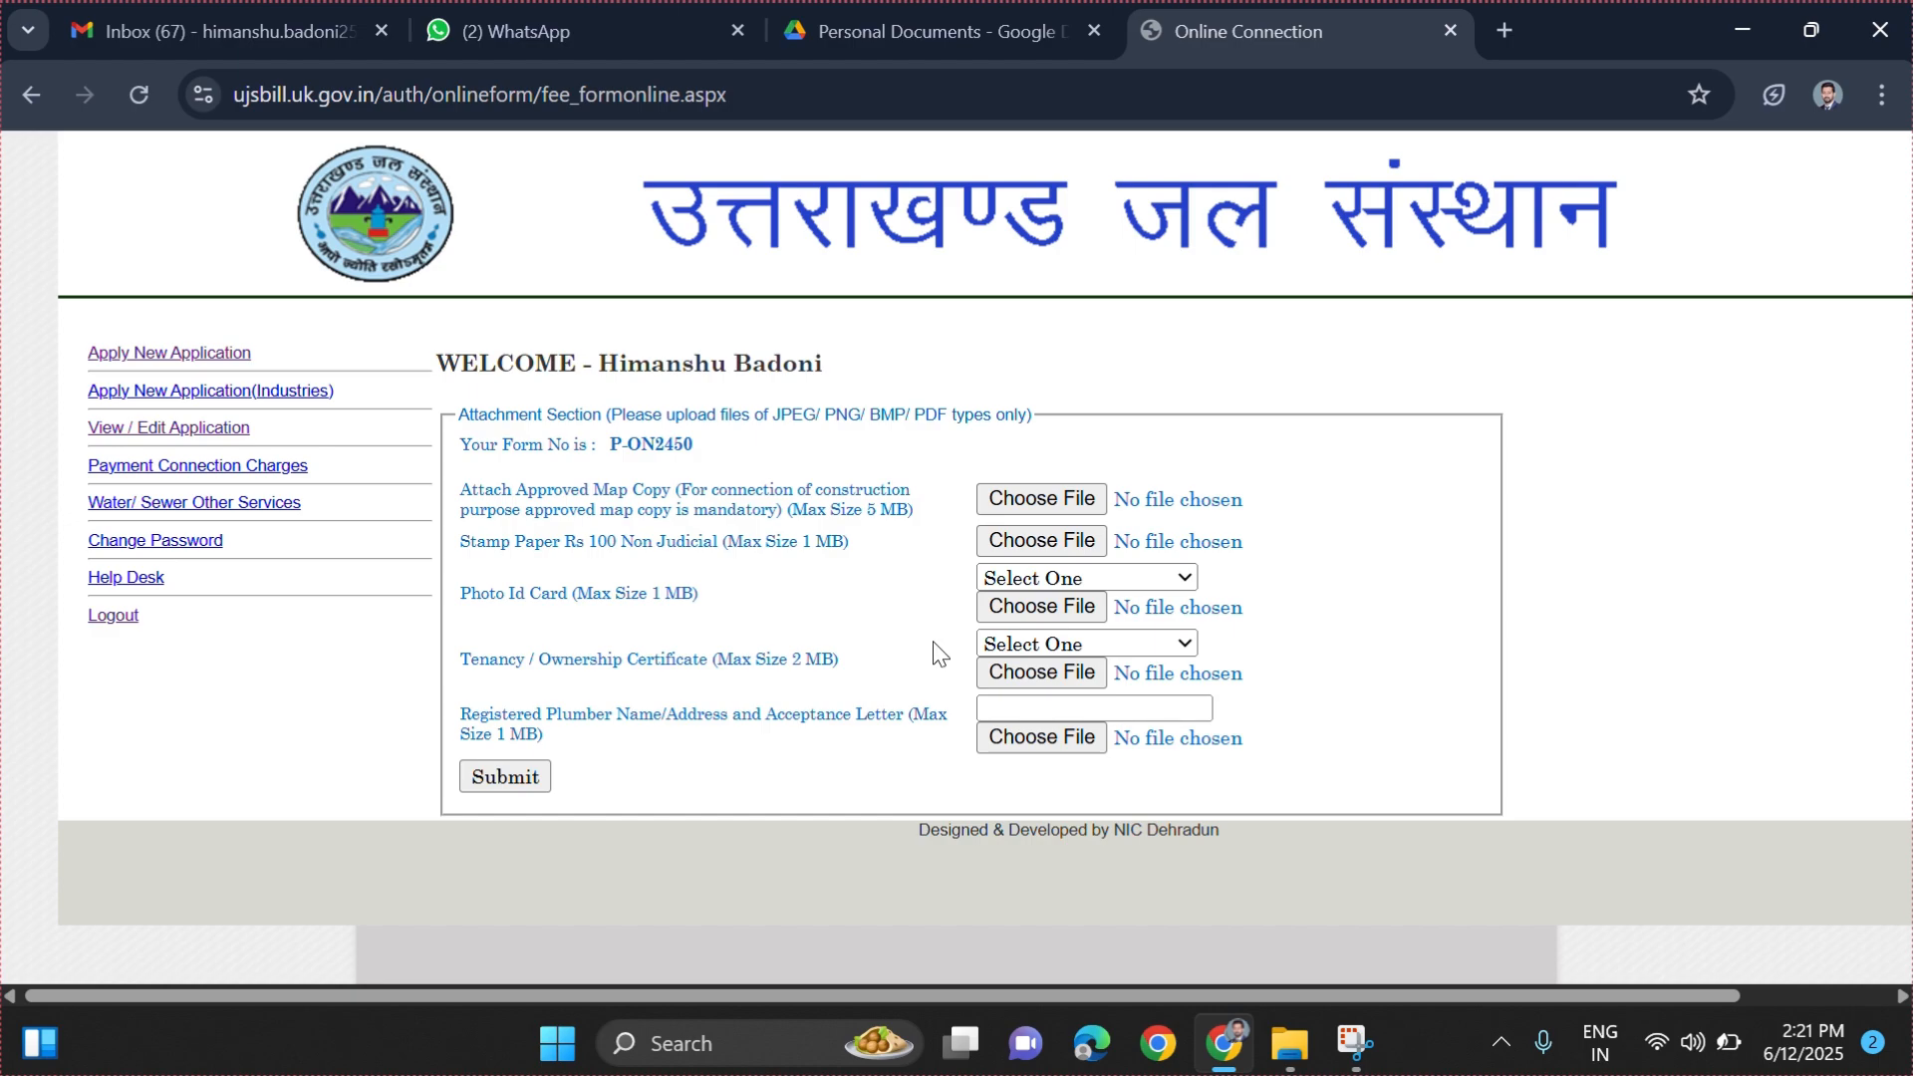
pyautogui.click(1104, 646)
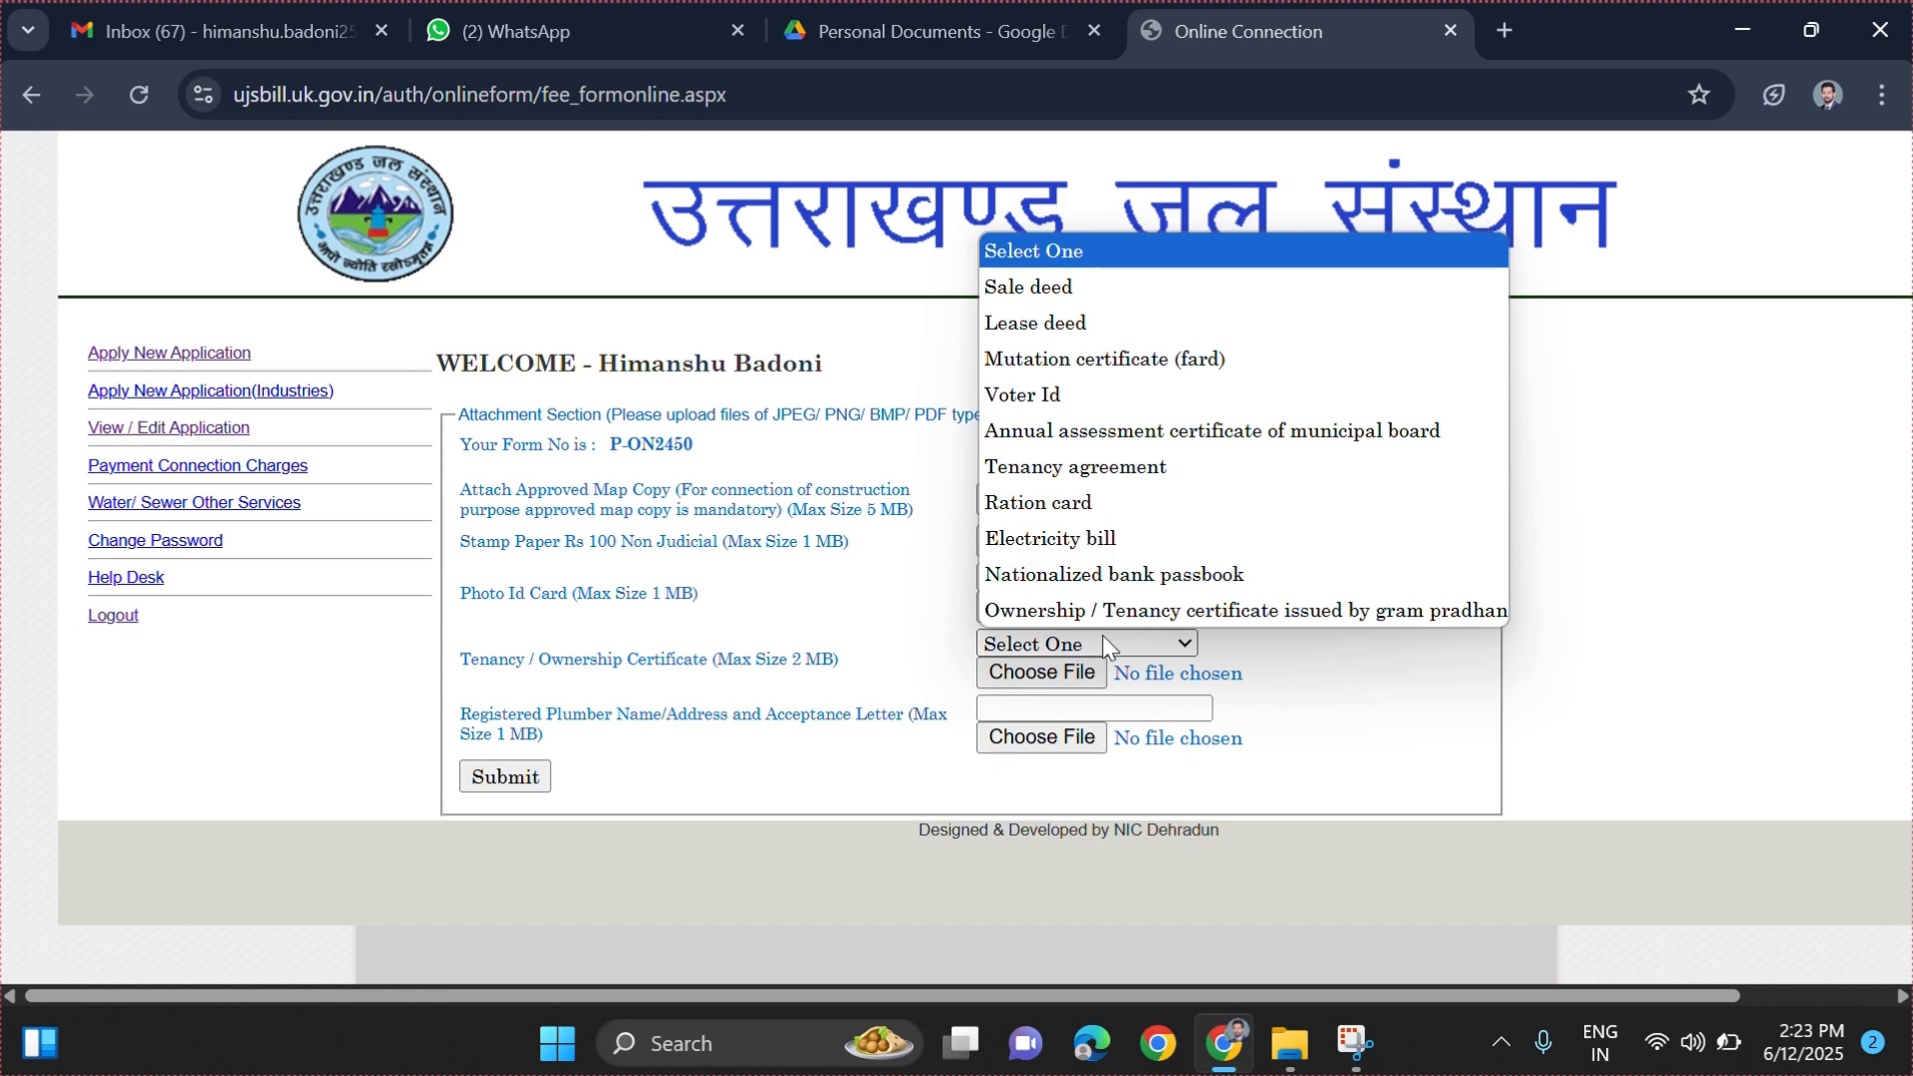
# - Close the ownership certificate document list without changing the selection
pyautogui.click(890, 649)
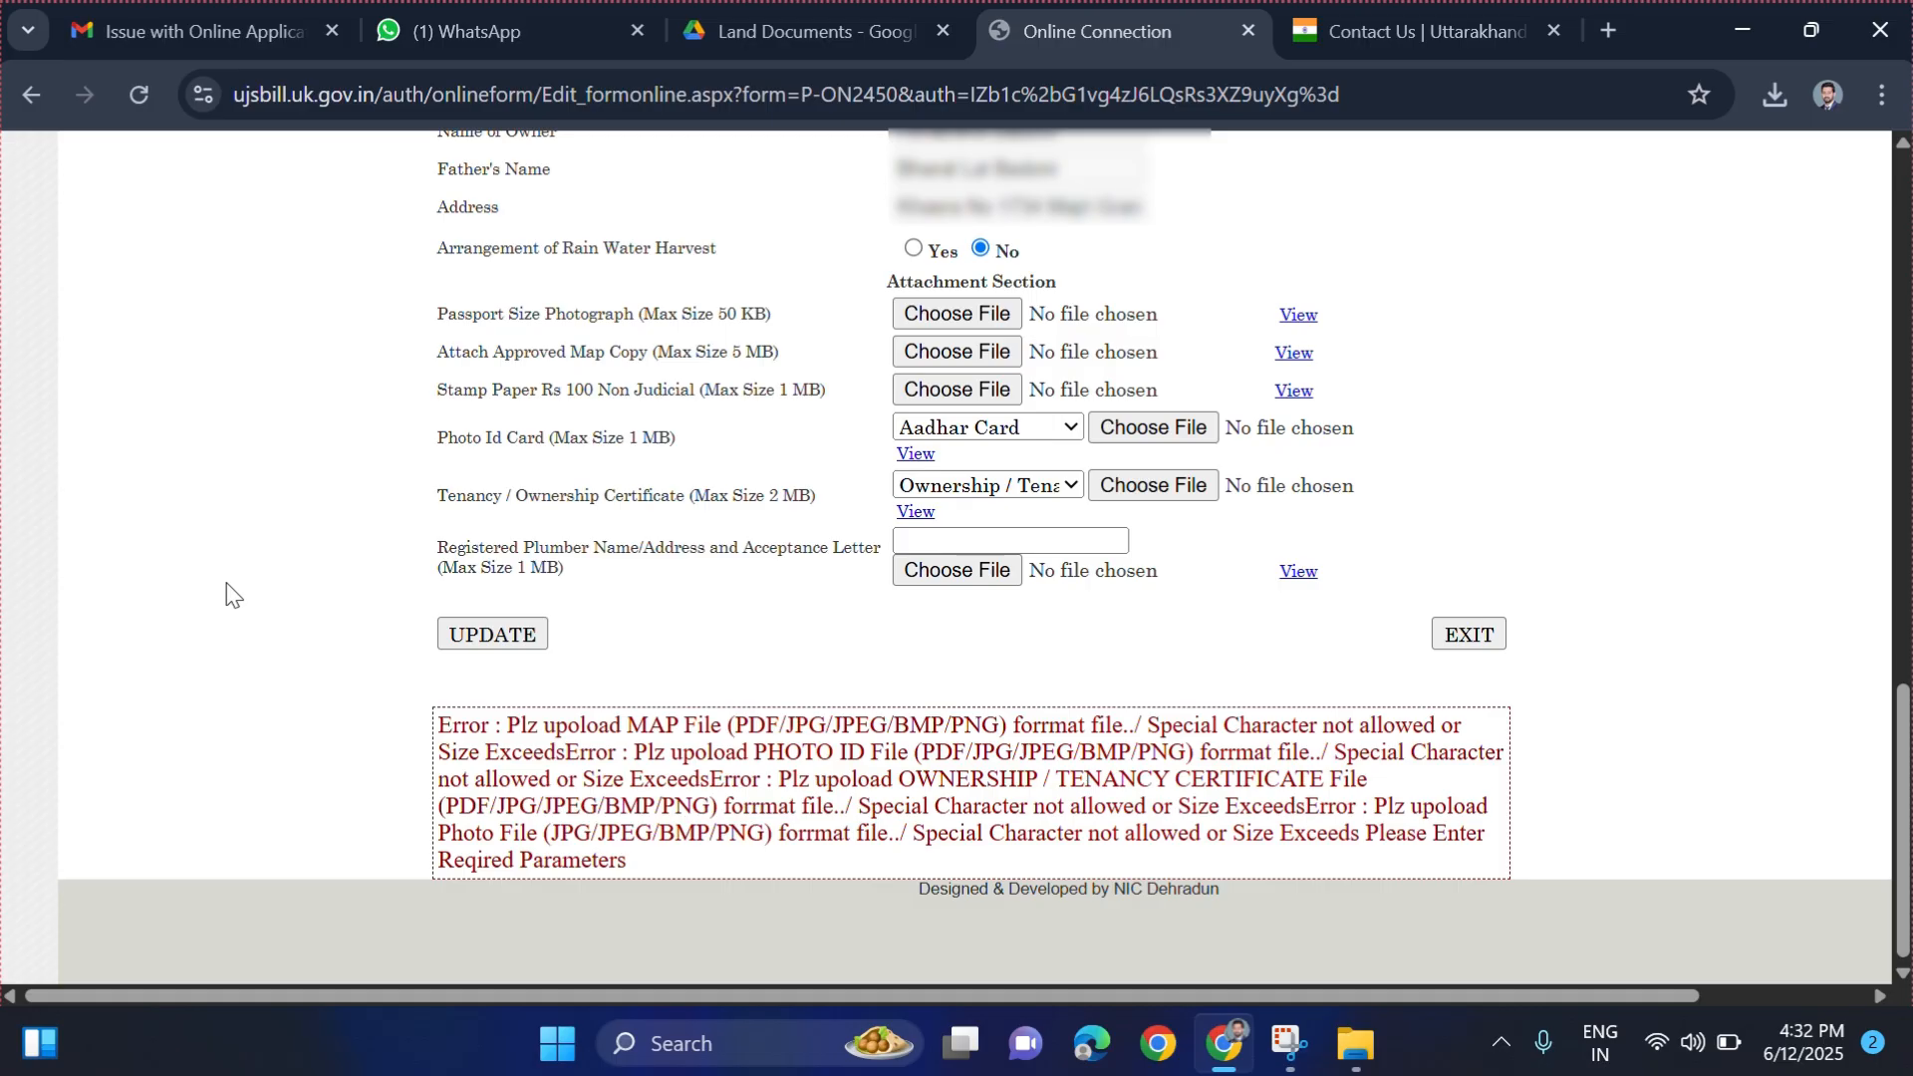
# - Highlight toll-free number 1916 on the Contact Us page, then return to the Online Connection form
pyautogui.click(1408, 5)
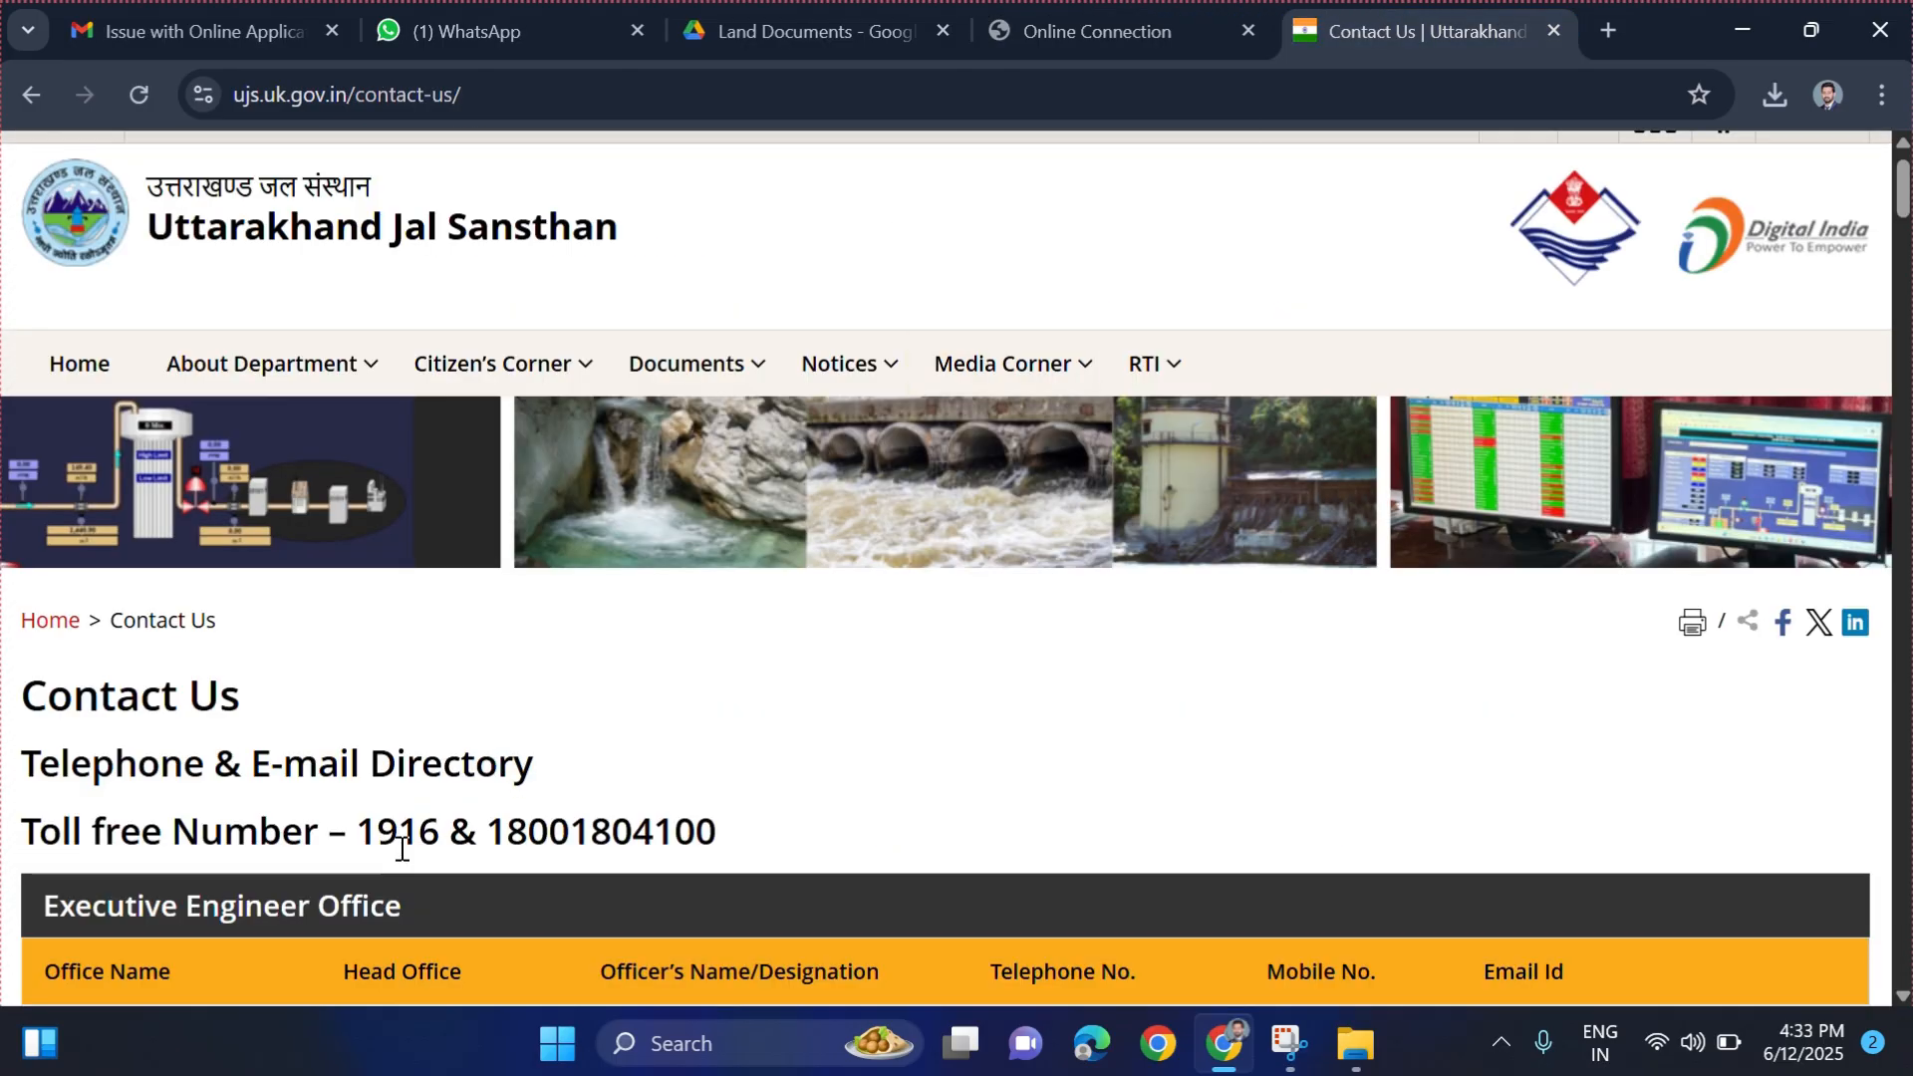
pyautogui.moveTo(357, 832); pyautogui.dragTo(442, 827)
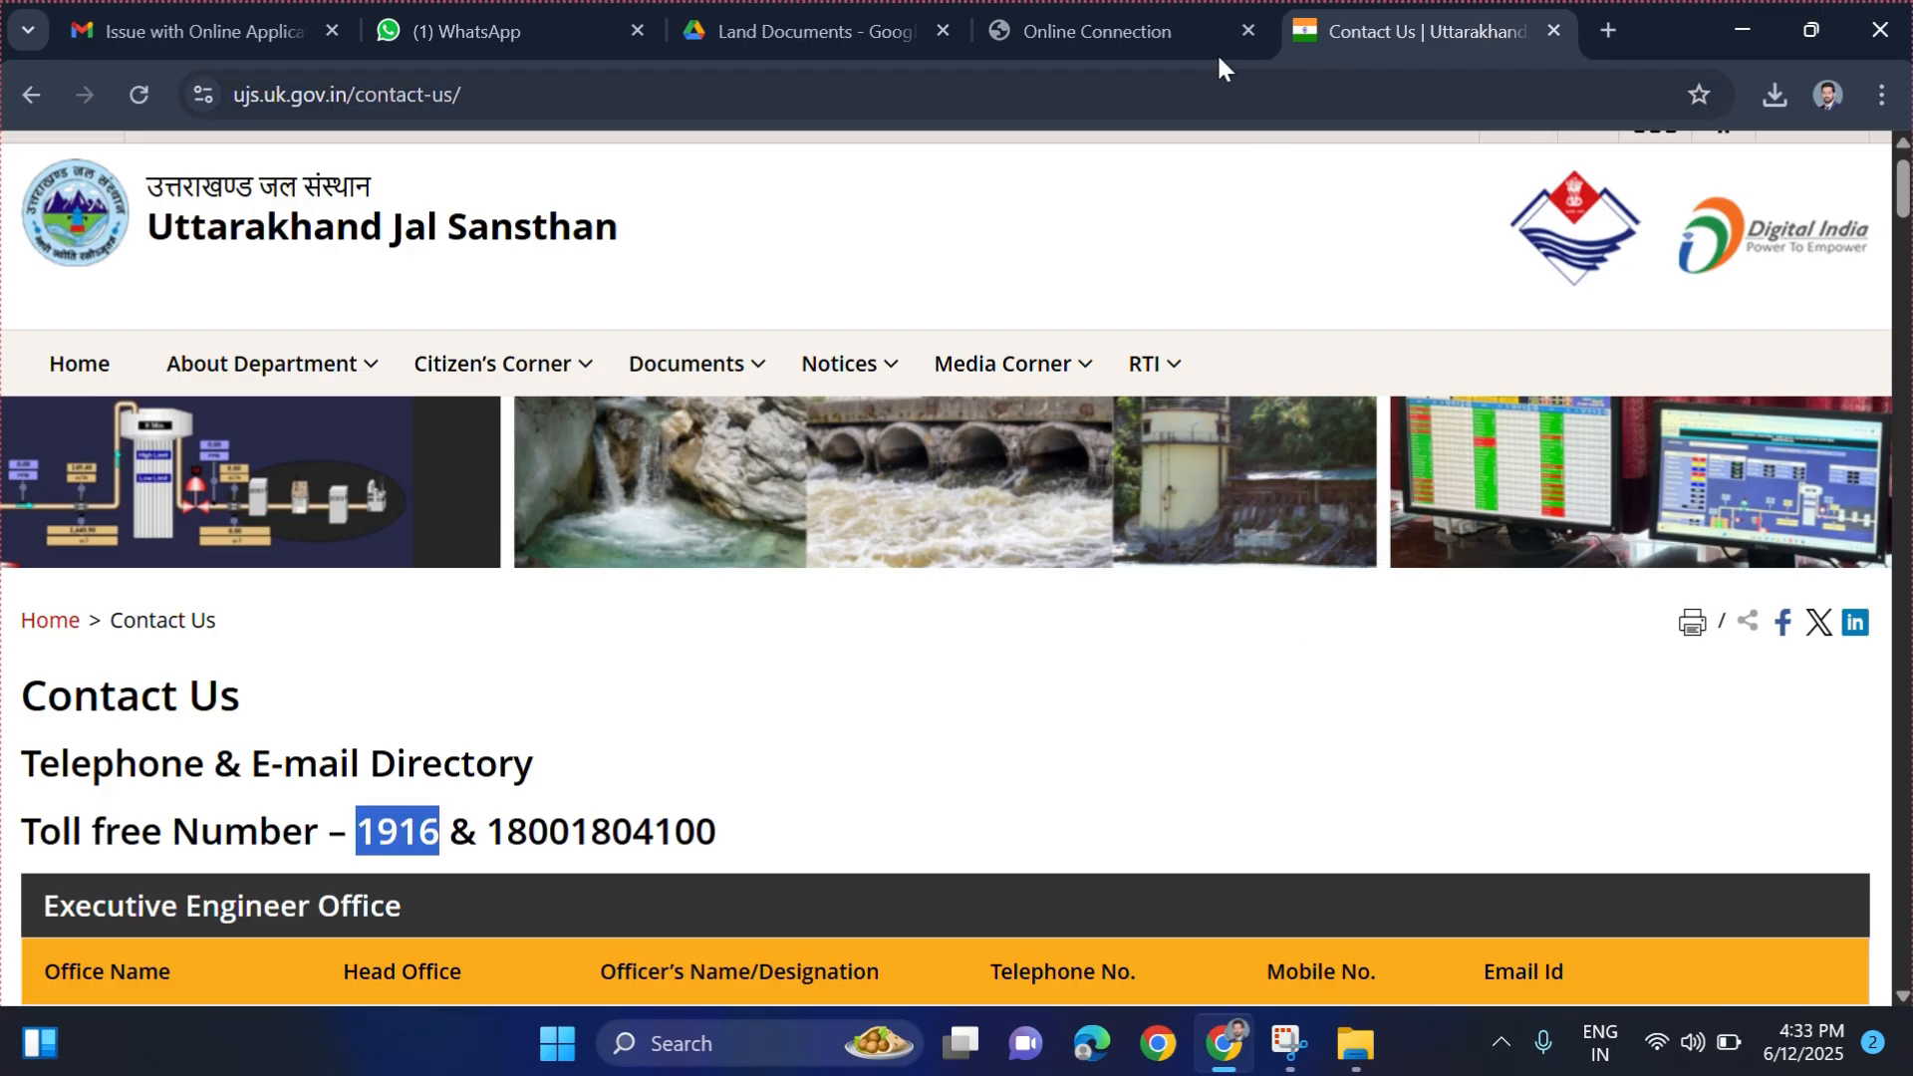
pyautogui.click(1153, 9)
pyautogui.click(1195, 36)
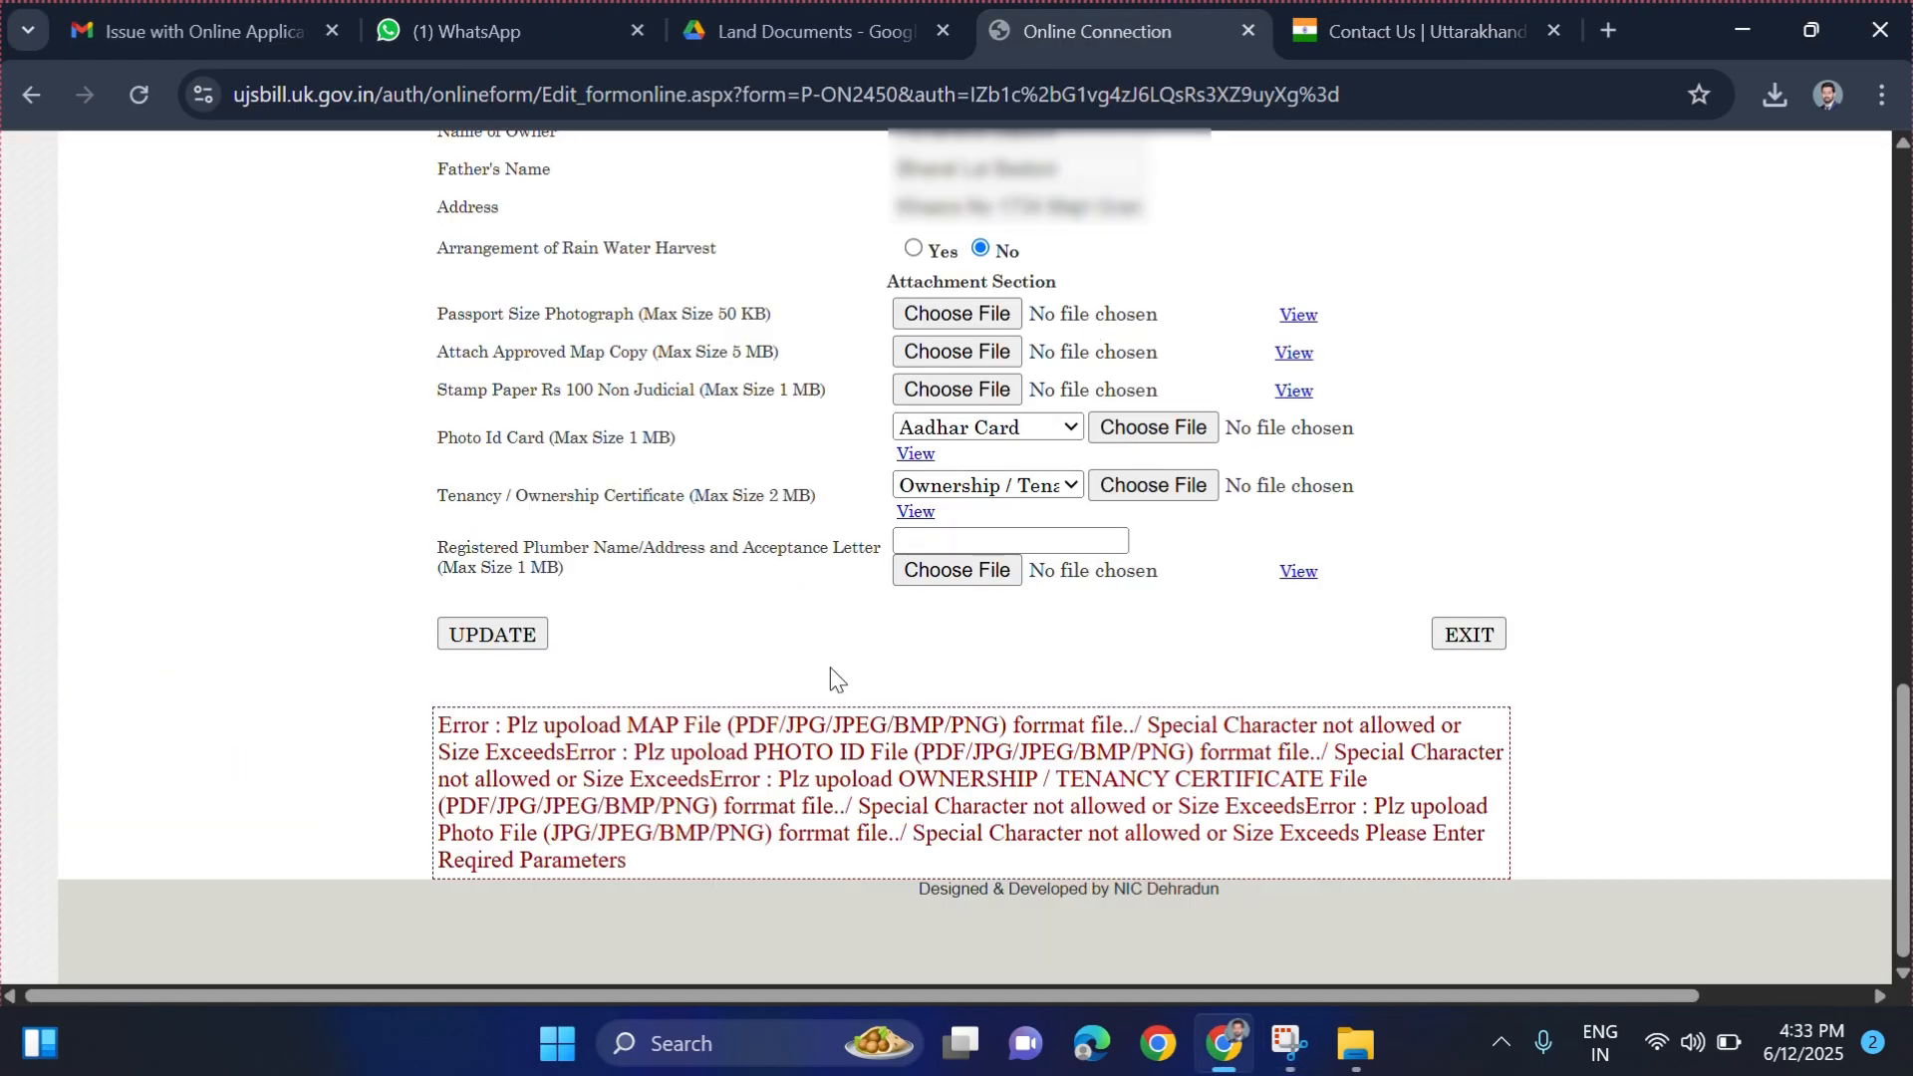